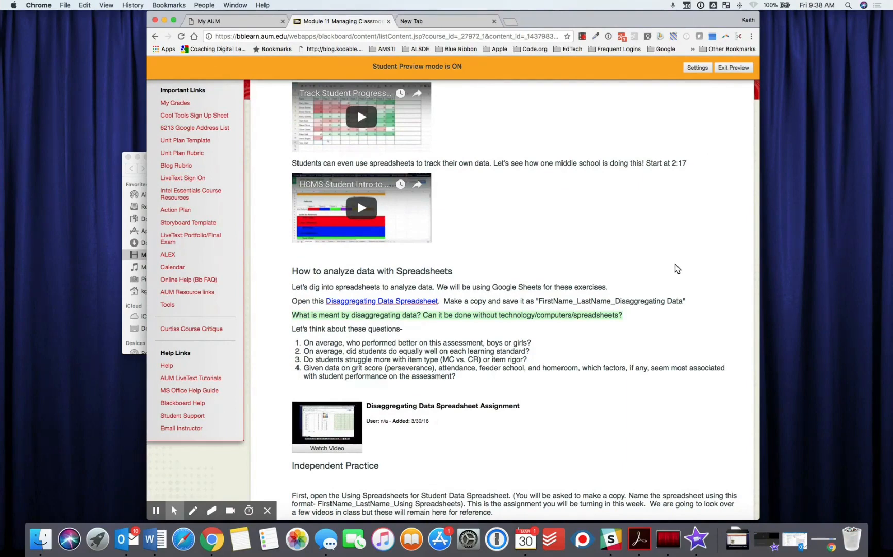
Step: Open the Using Spreadsheets for Student Data link under Independent Practice and make a personal copy of the spreadsheet
scroll(677, 269, "down", 5)
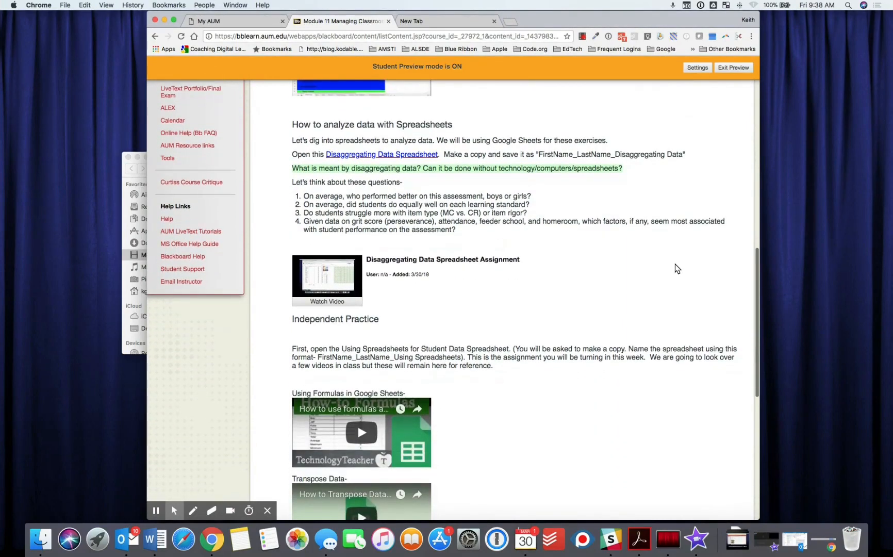
scroll(609, 287, "down", 4)
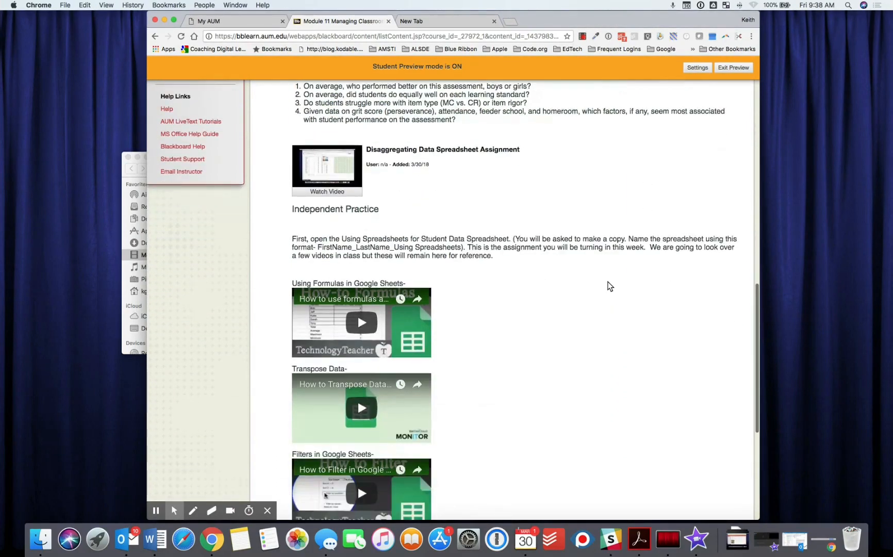
scroll(609, 287, "down", 1)
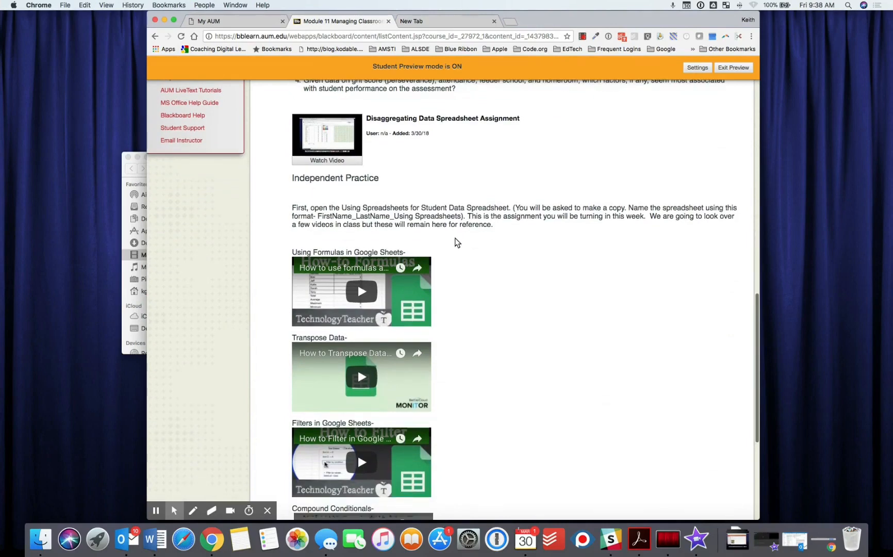
scroll(454, 238, "down", 3)
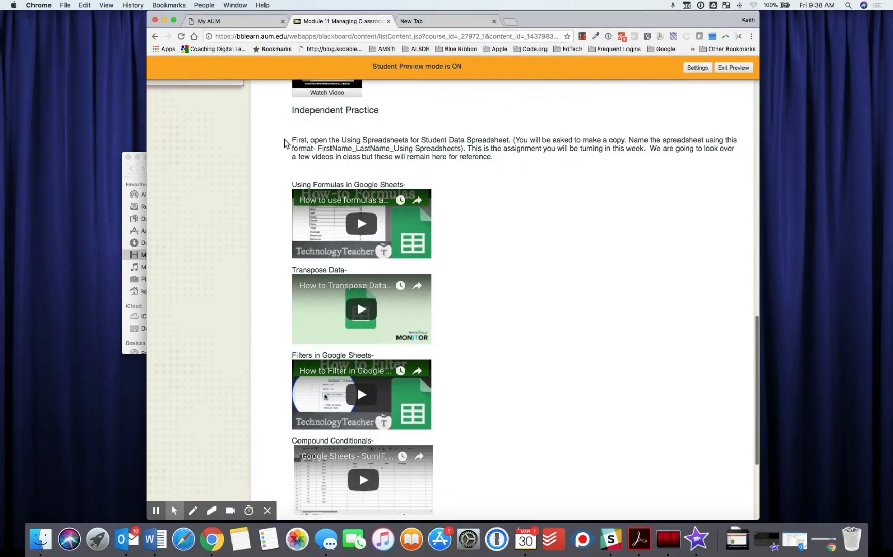
left_click(444, 142)
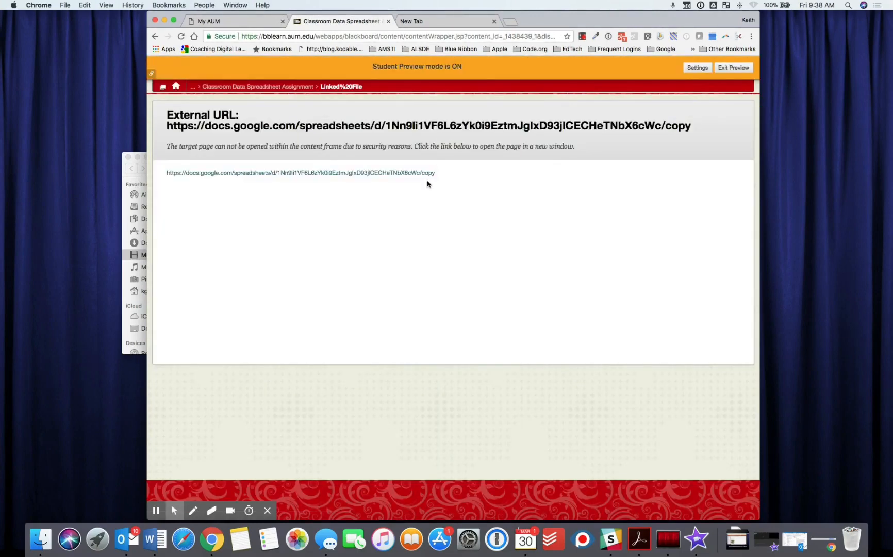
left_click(331, 173)
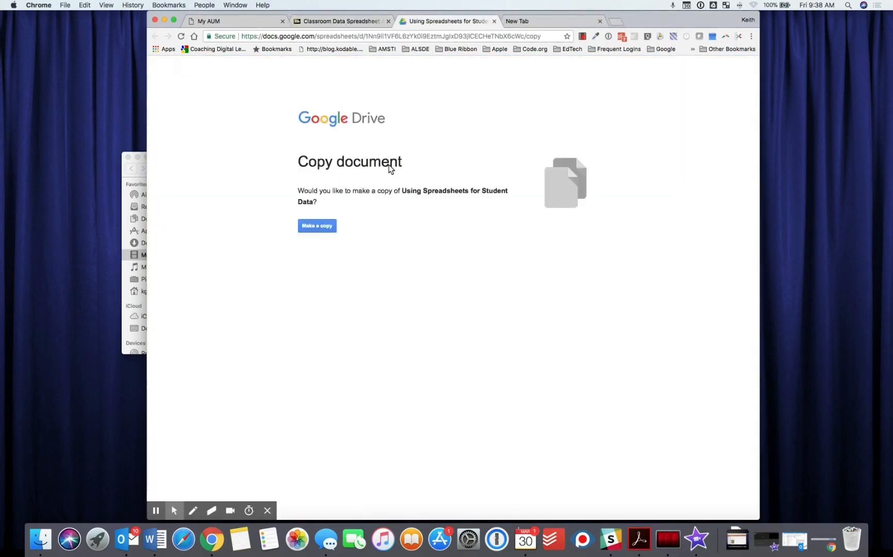
left_click(316, 227)
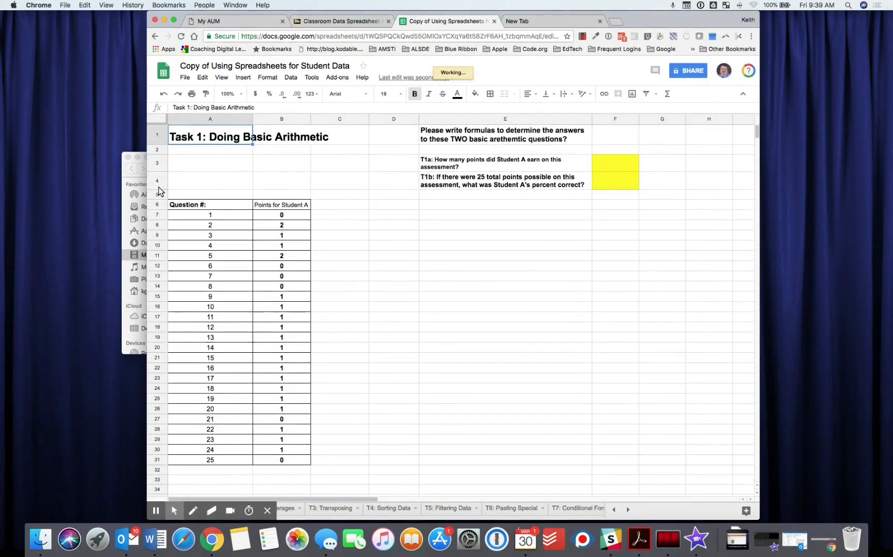
Step: Close the Finder window behind the browser and widen the browser window toward the screen's edge
left_click(128, 158)
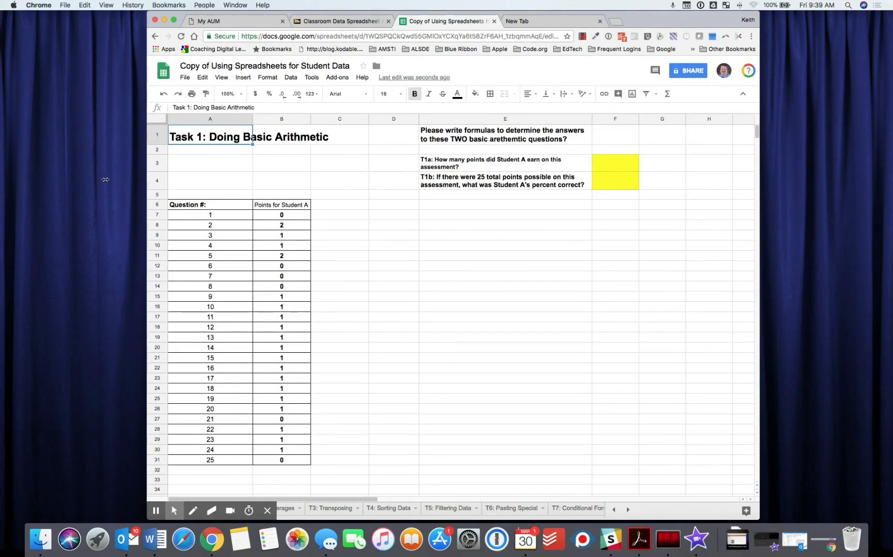
left_click_drag(106, 179, 65, 176)
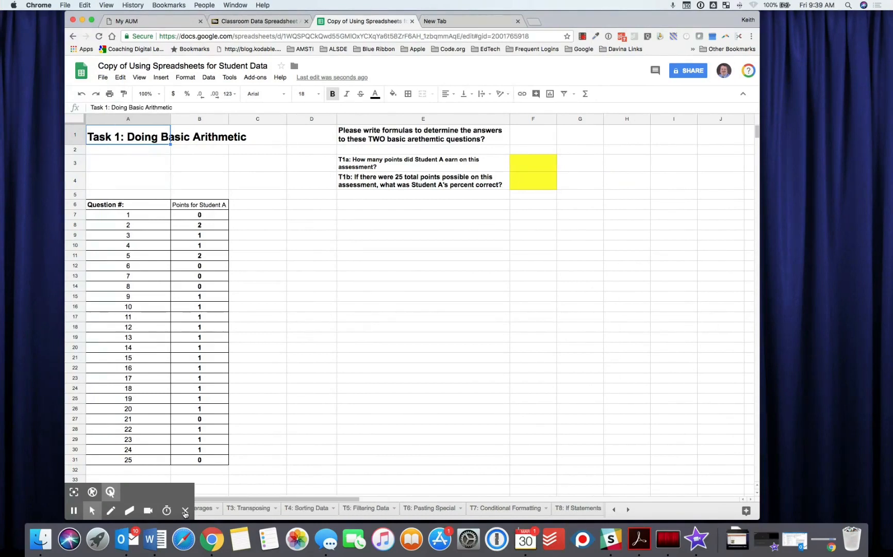
left_click(185, 511)
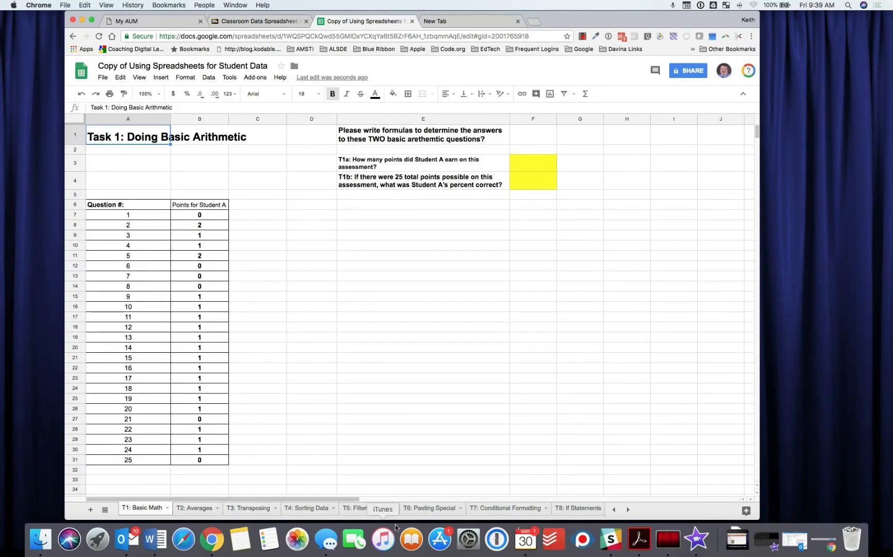
left_click(628, 510)
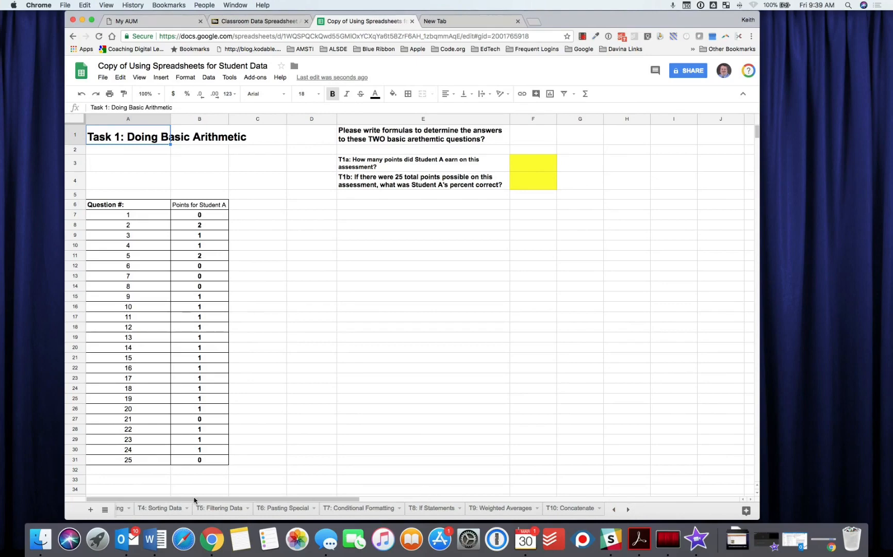
left_click(91, 510)
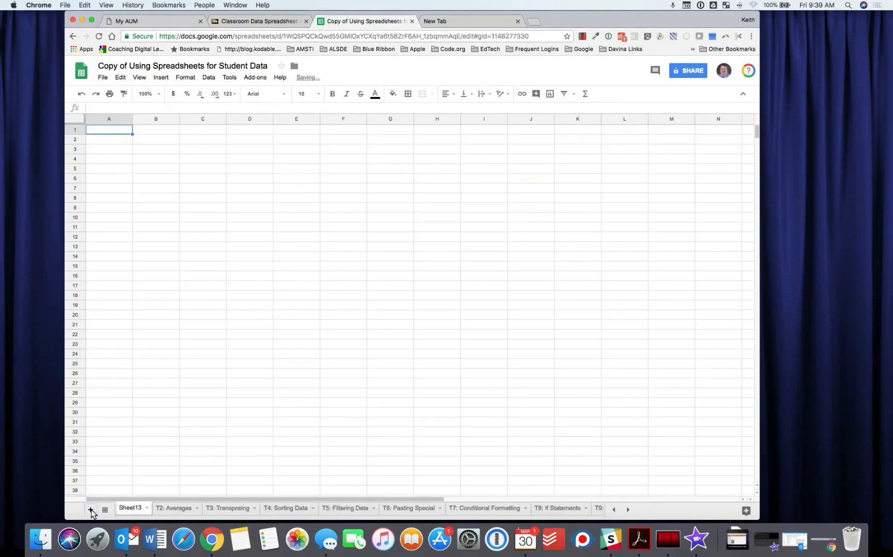
left_click(147, 509)
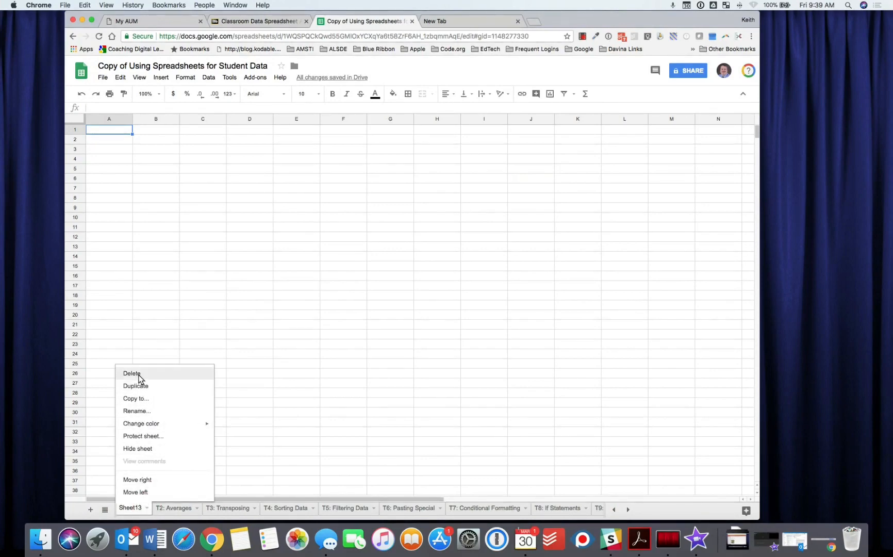
left_click(132, 374)
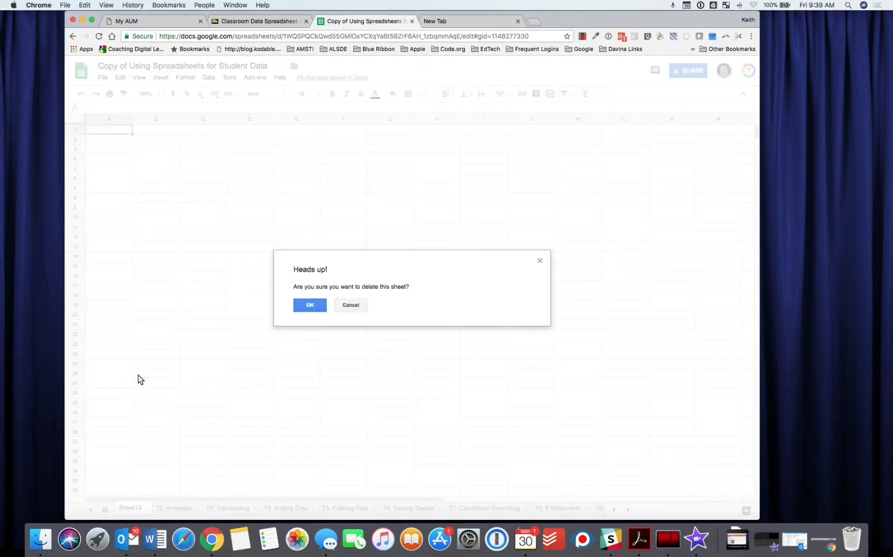
left_click(310, 305)
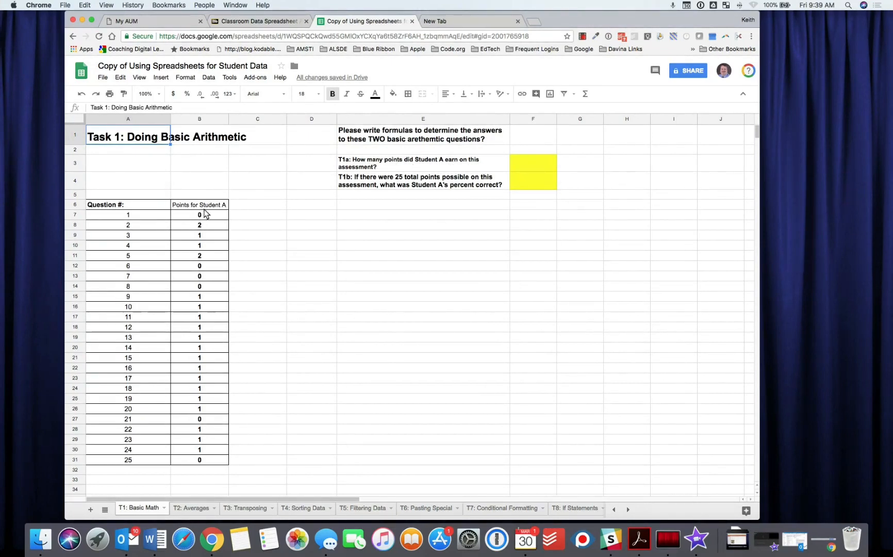
Step: Examine Student A's points on the T1: Basic Math sheet and the answer cells F3 and F4 for questions T1a and T1b
mouse_move(205, 216)
left_mouse_down()
mouse_move(201, 449)
mouse_move(209, 213)
left_mouse_up()
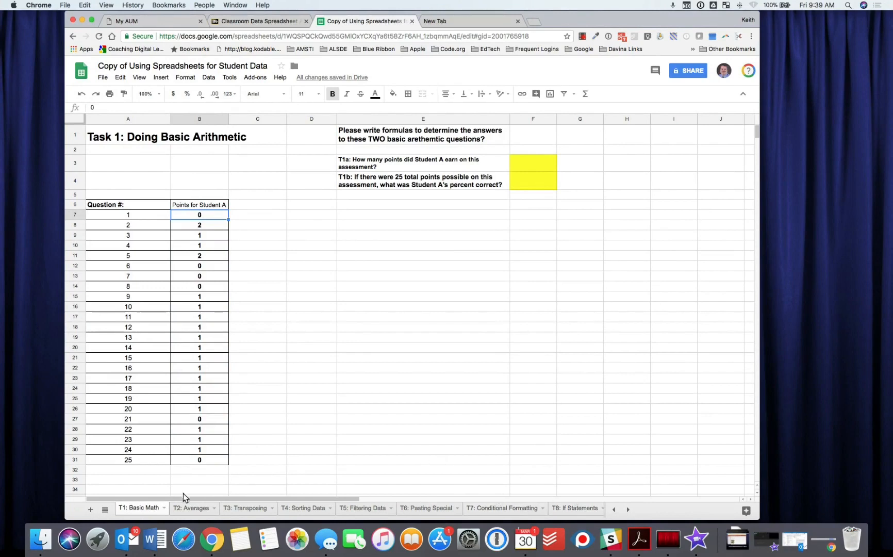
left_click(536, 167)
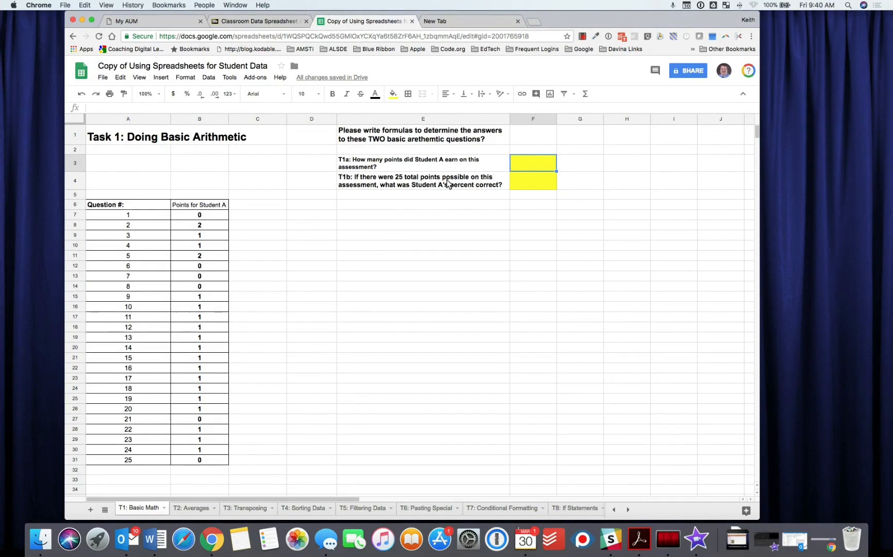
left_click(529, 185)
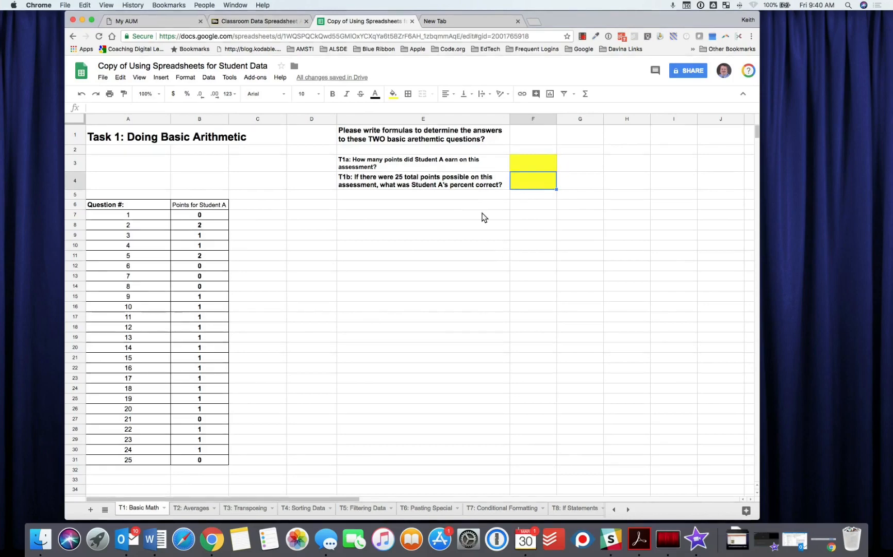
Step: Look over the tutorial videos on the Module 11 course page and return to the copied spreadsheet
left_click(261, 22)
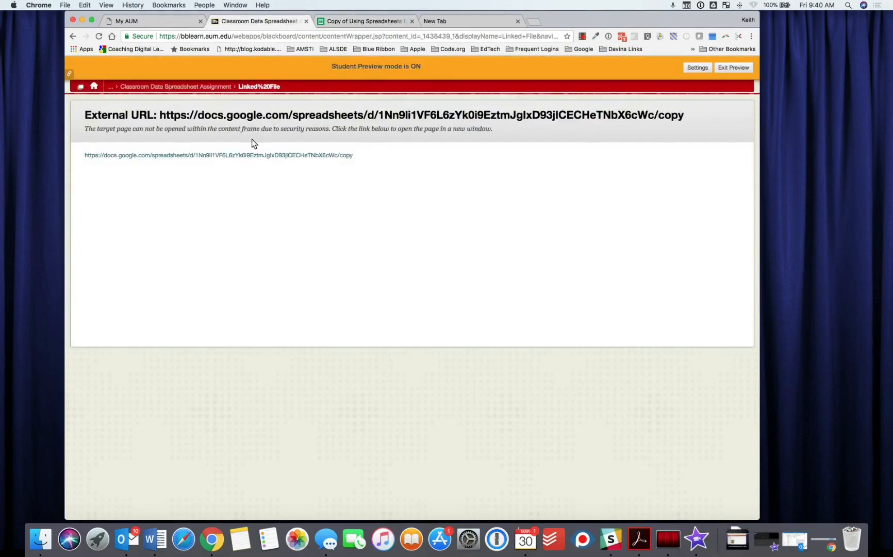
left_click(73, 38)
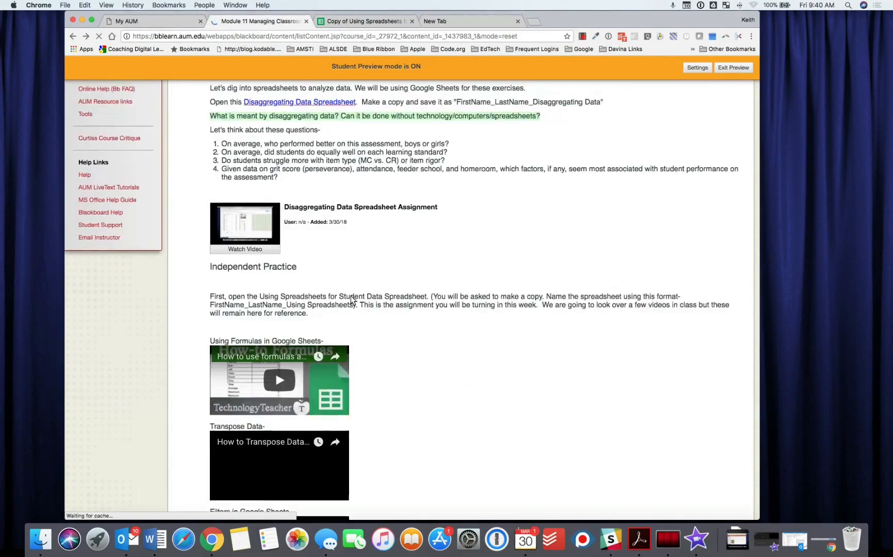
scroll(351, 299, "down", 8)
scroll(351, 299, "up", 10)
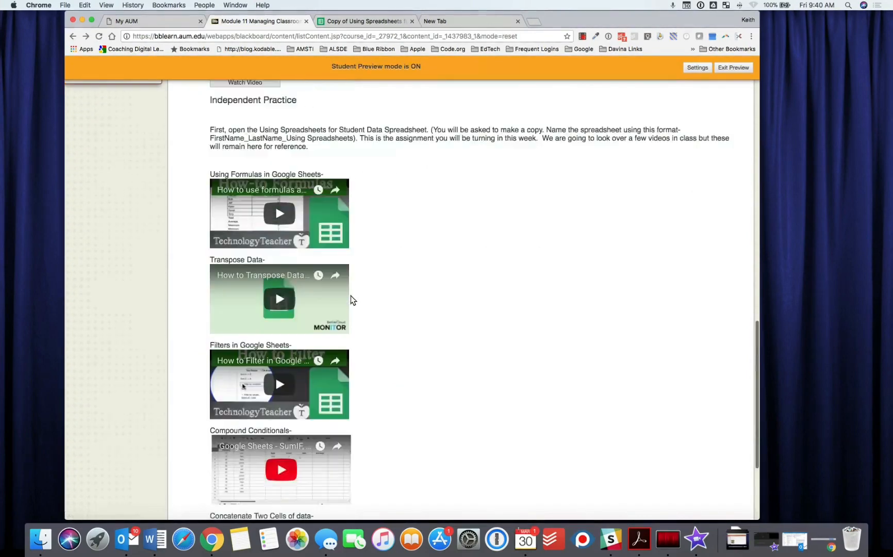
left_click(361, 21)
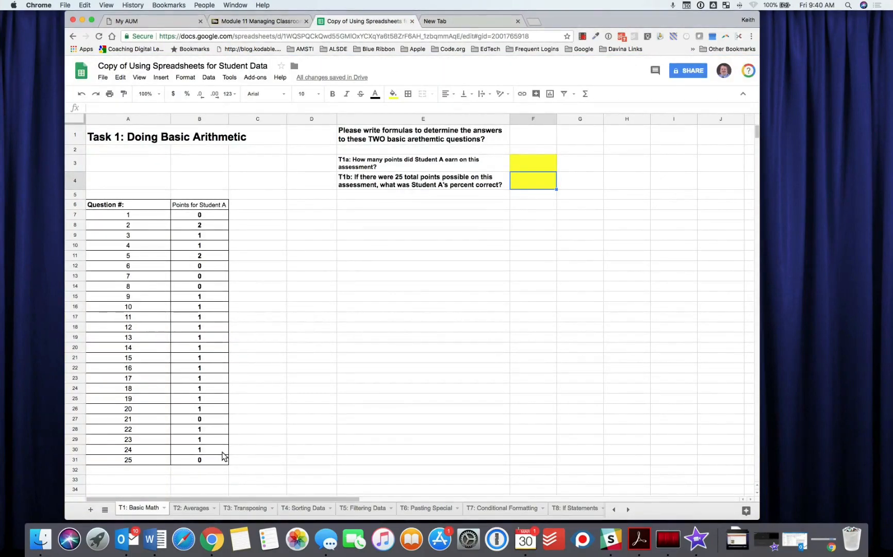
Step: On the T2: Averages sheet, examine the item 1 scores in B13:B58 and the Average Score cell B10
left_click(191, 508)
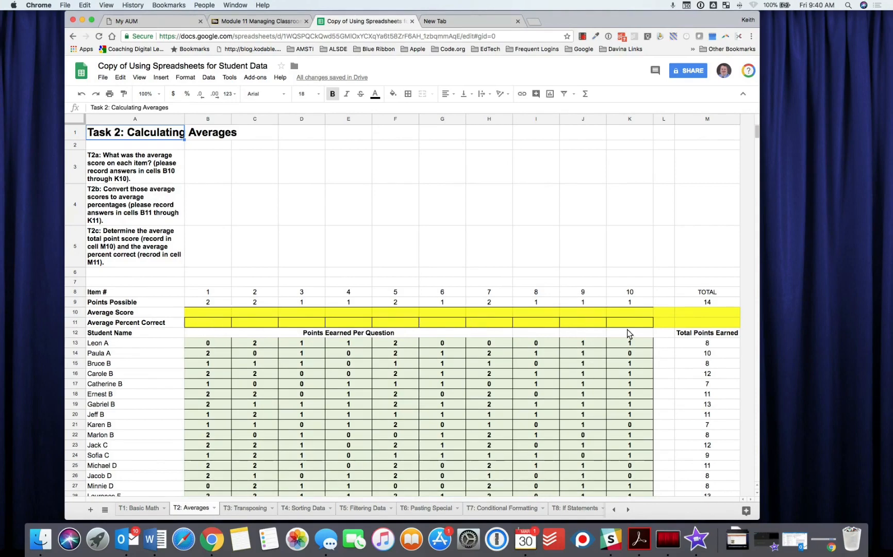
left_click(207, 314)
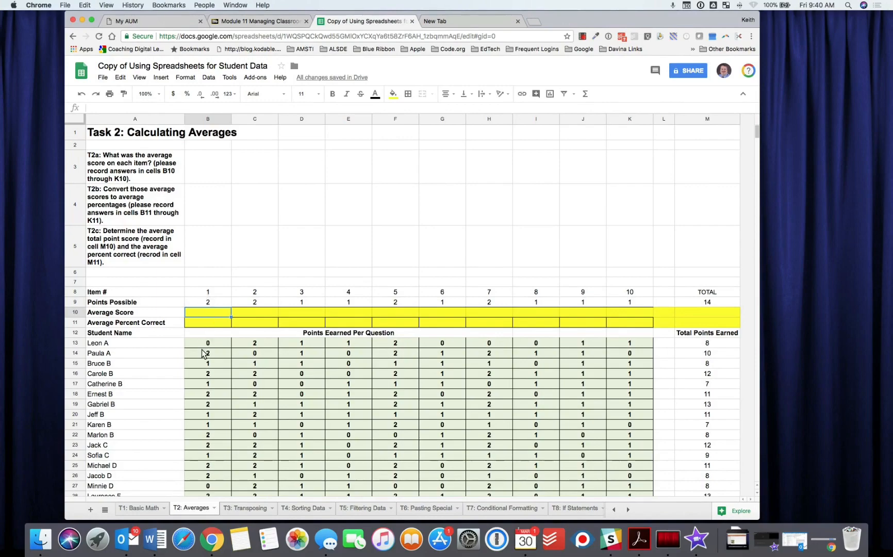
scroll(204, 354, "down", 5)
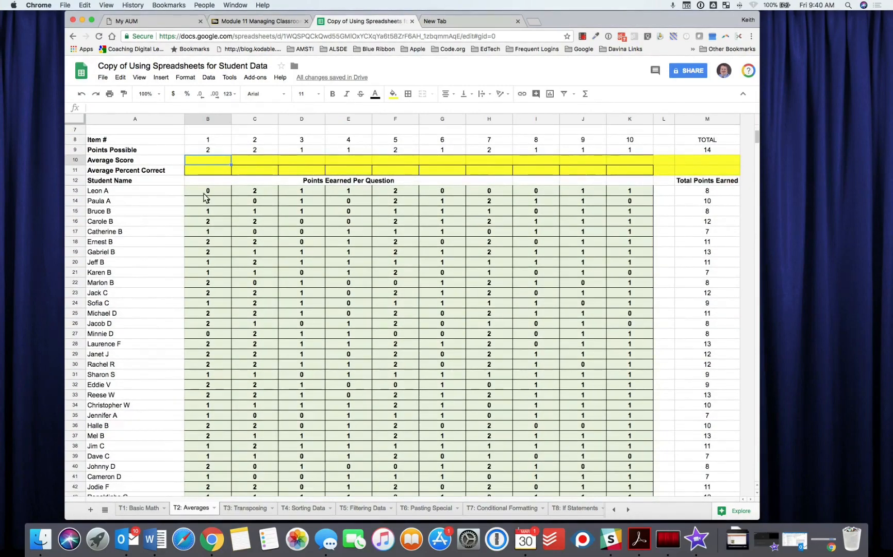
left_click_drag(203, 192, 214, 447)
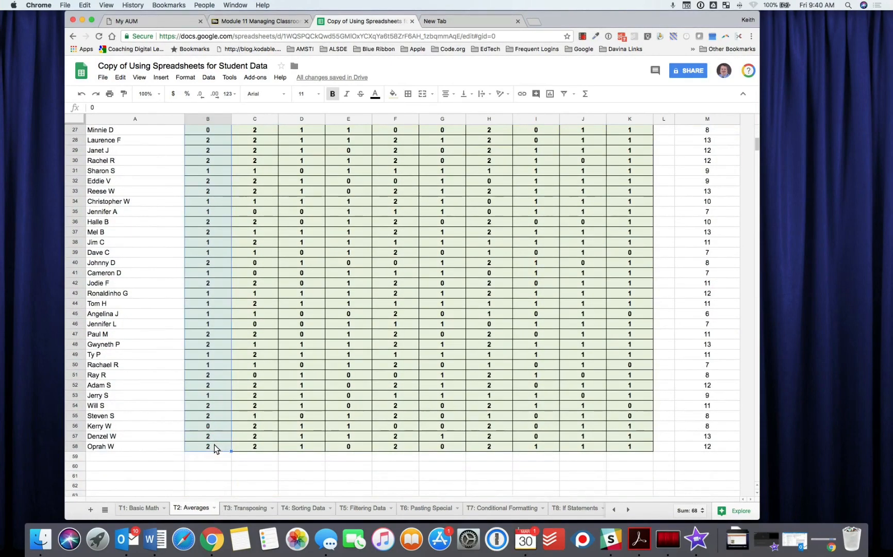
scroll(218, 301, "up", 10)
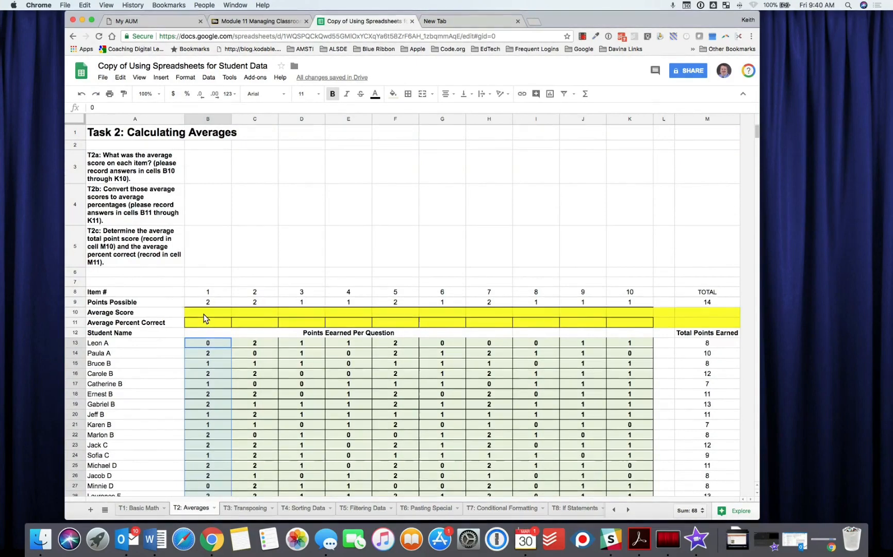
left_click(203, 313)
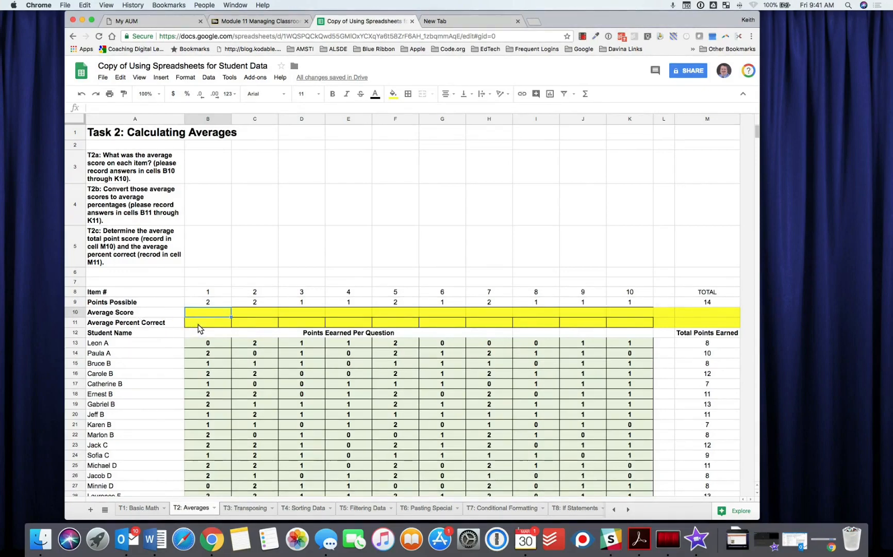
Step: Examine the Average Percent Correct cell B11 and look through the table of points earned per question
left_click(198, 322)
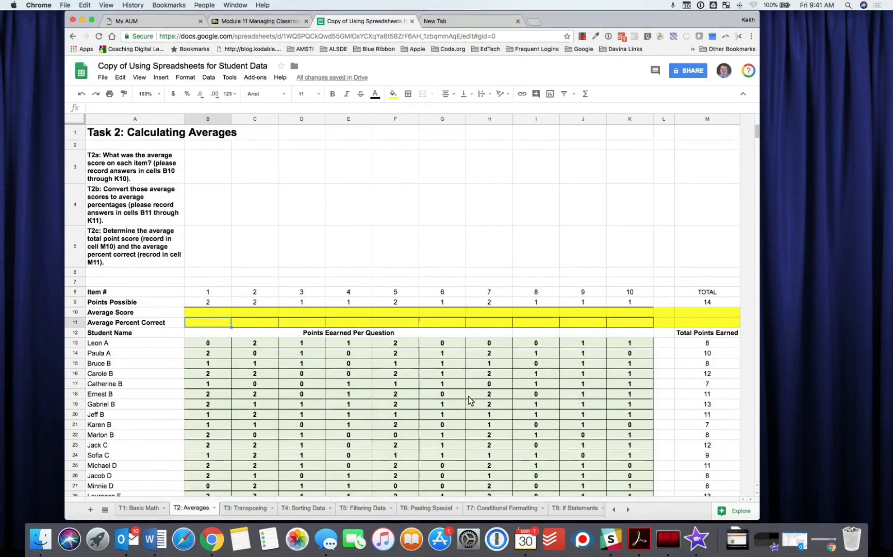
scroll(469, 399, "down", 10)
scroll(469, 400, "up", 5)
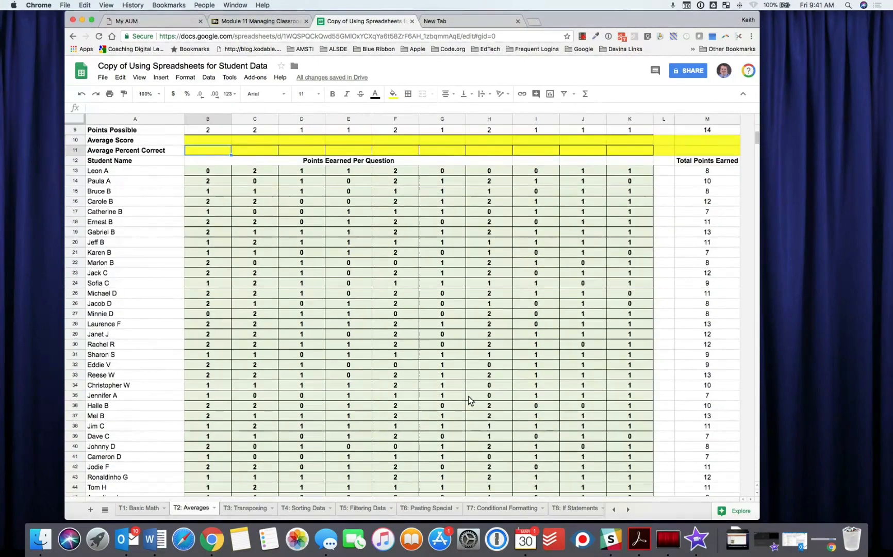
scroll(470, 399, "up", 3)
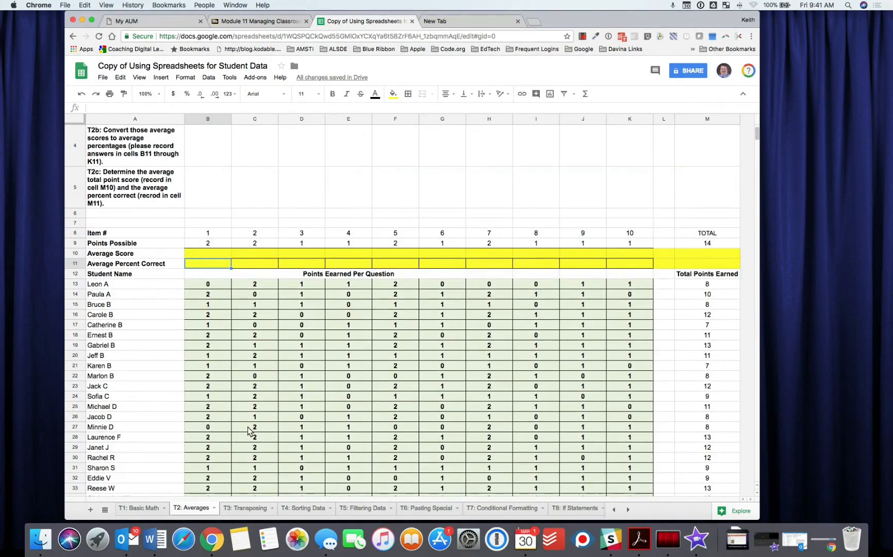
Step: Review the standards in D3:H3 on the T3: Transposing sheet and the attendance list on the T4: Sorting Data sheet
left_click(244, 507)
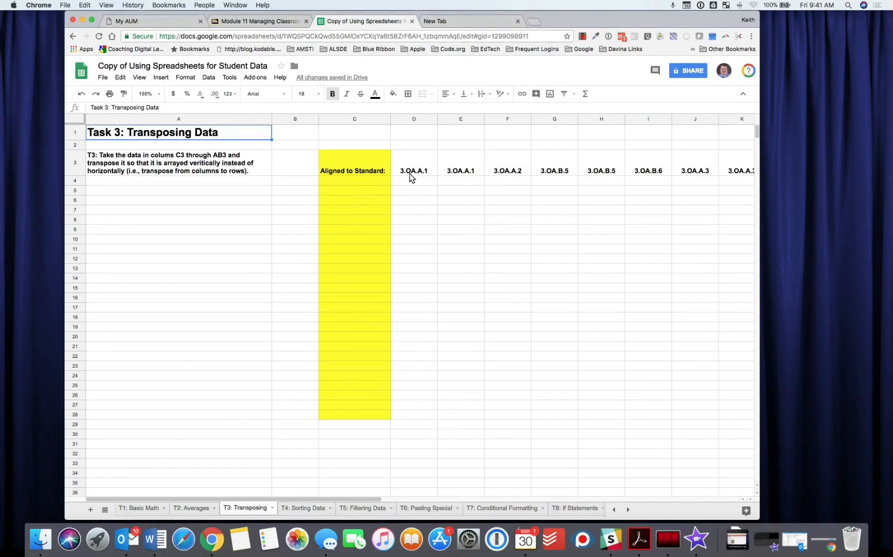
left_click_drag(407, 166, 609, 174)
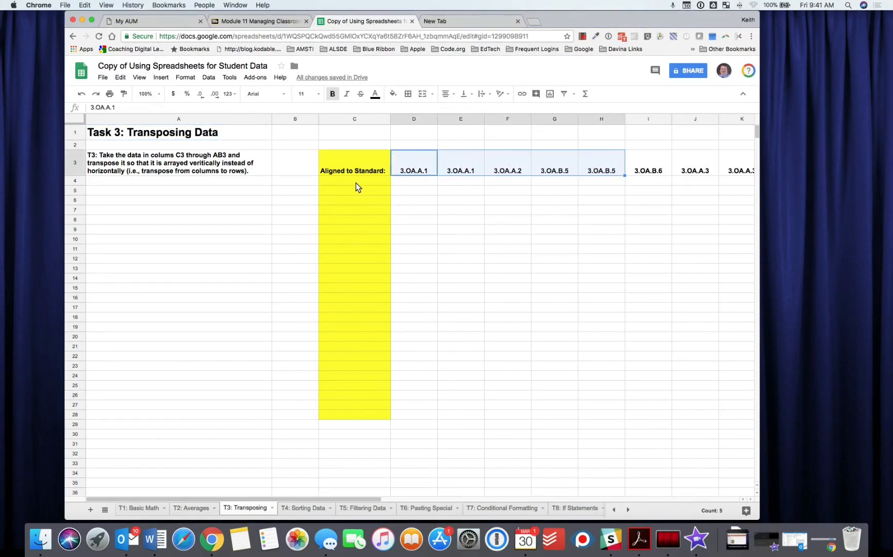
left_click(303, 507)
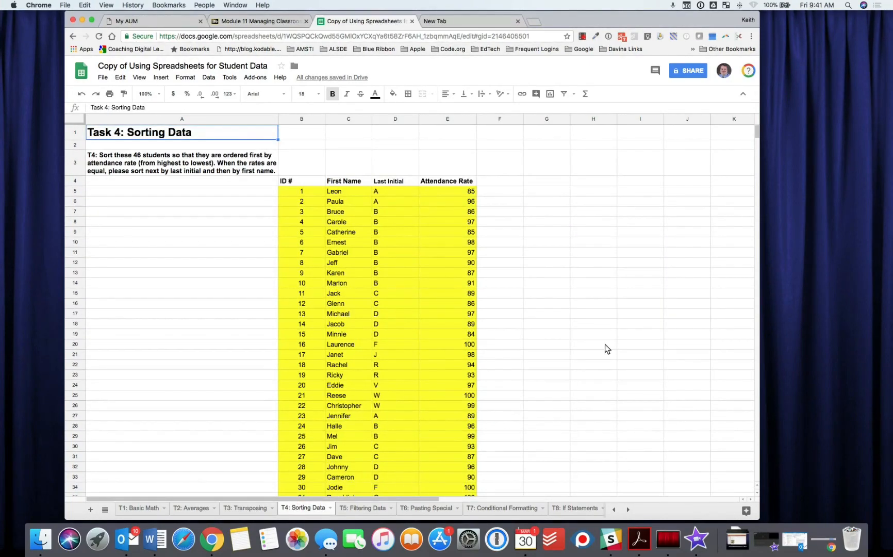
scroll(605, 344, "down", 5)
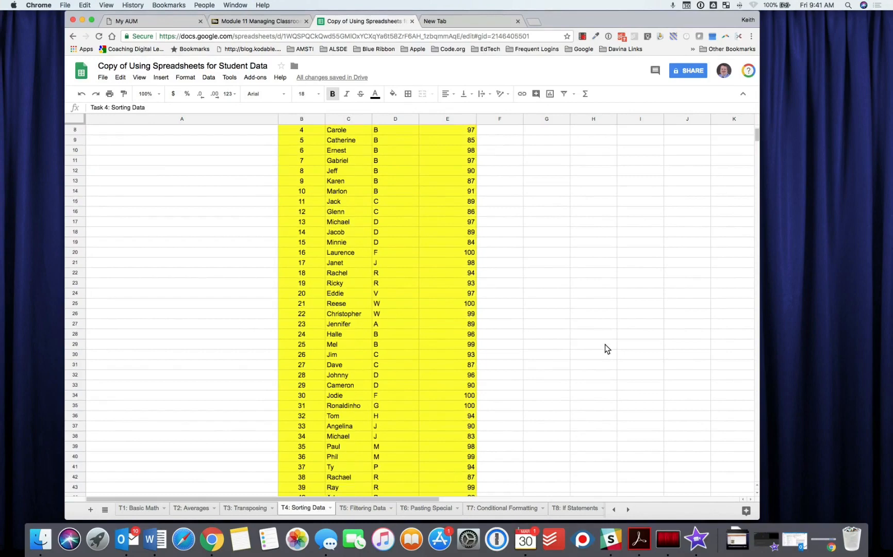
Step: On the T4: Sorting Data sheet, read the sorting instructions in A3 and look through the attendance rates of the whole student list
scroll(605, 343, "down", 4)
scroll(605, 344, "up", 7)
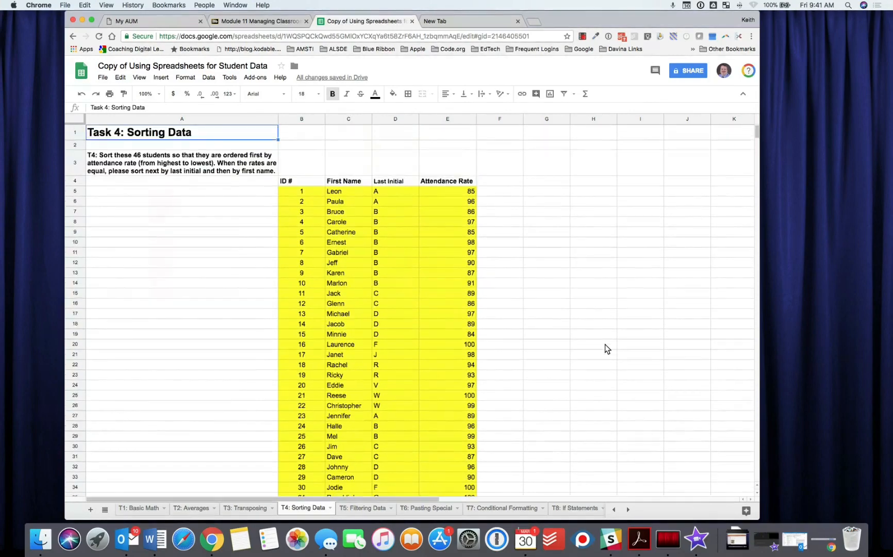
left_click(122, 166)
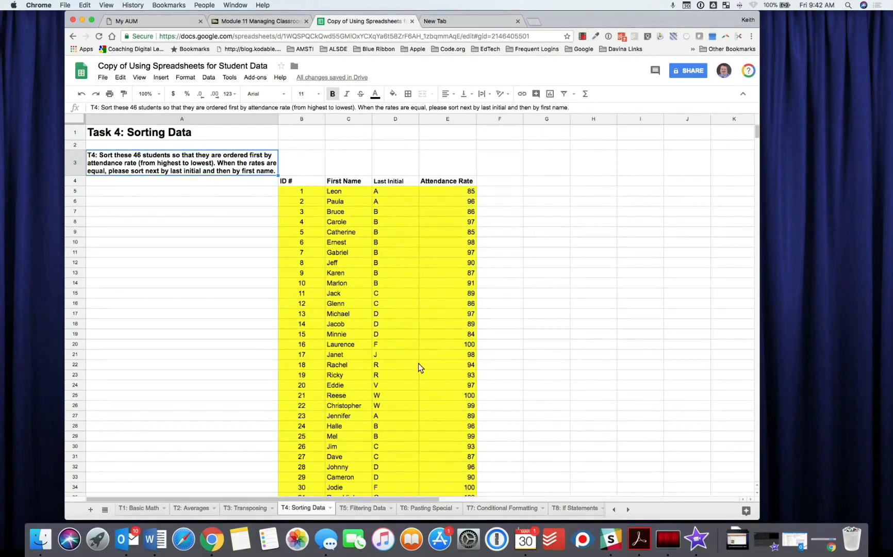
scroll(418, 355, "down", 4)
scroll(418, 356, "down", 3)
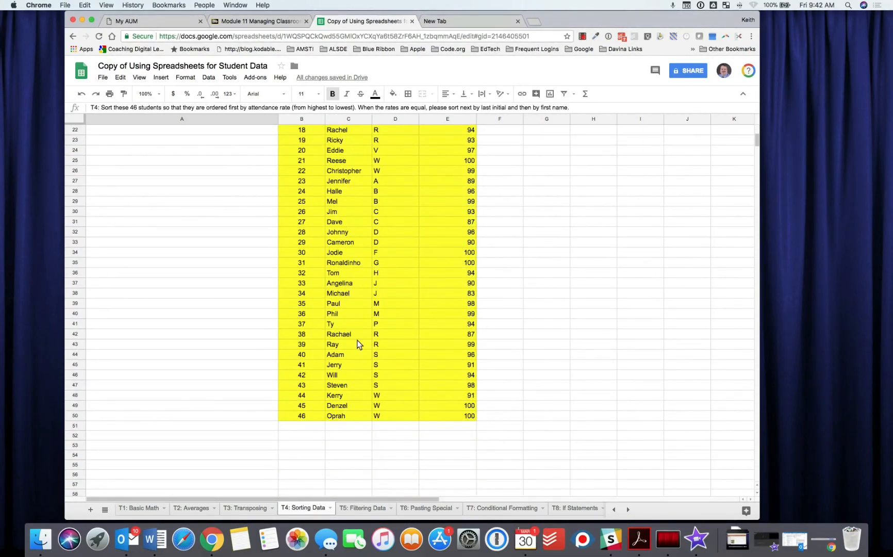
scroll(357, 341, "up", 5)
scroll(358, 344, "up", 2)
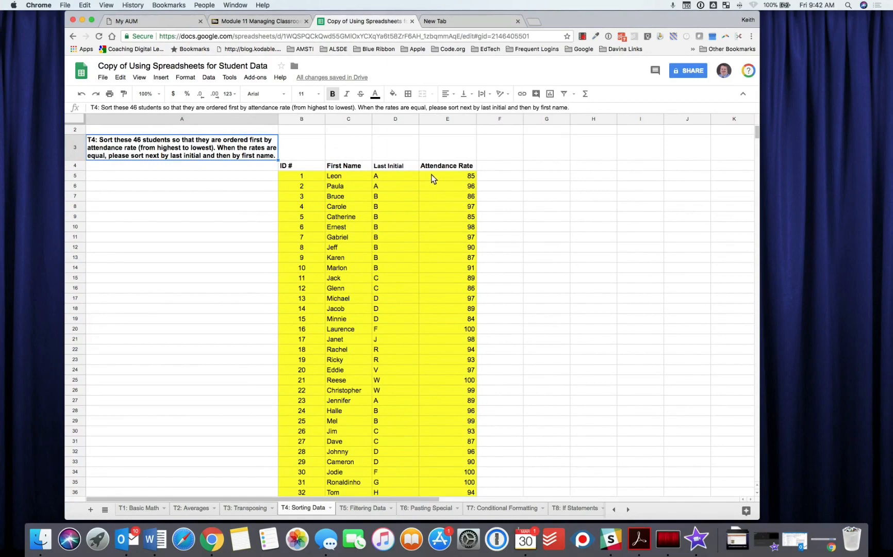
scroll(436, 237, "down", 1)
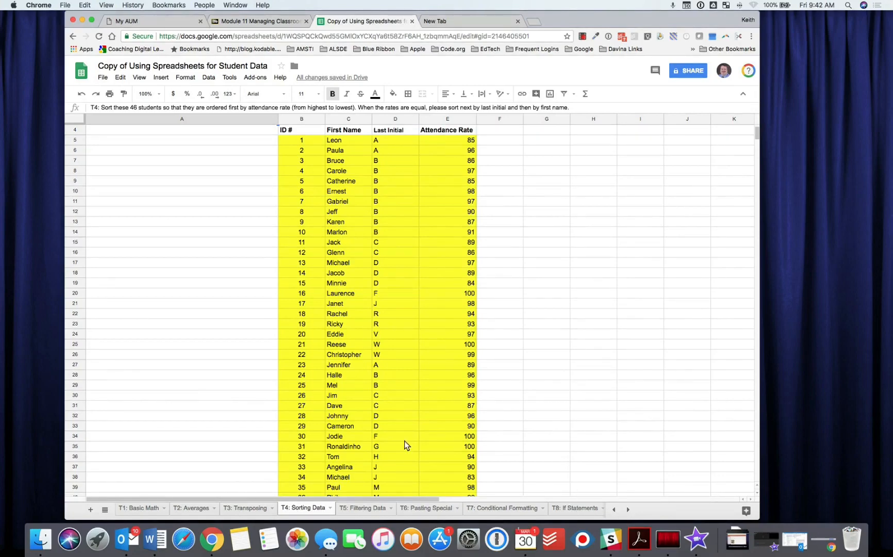
scroll(448, 432, "down", 2)
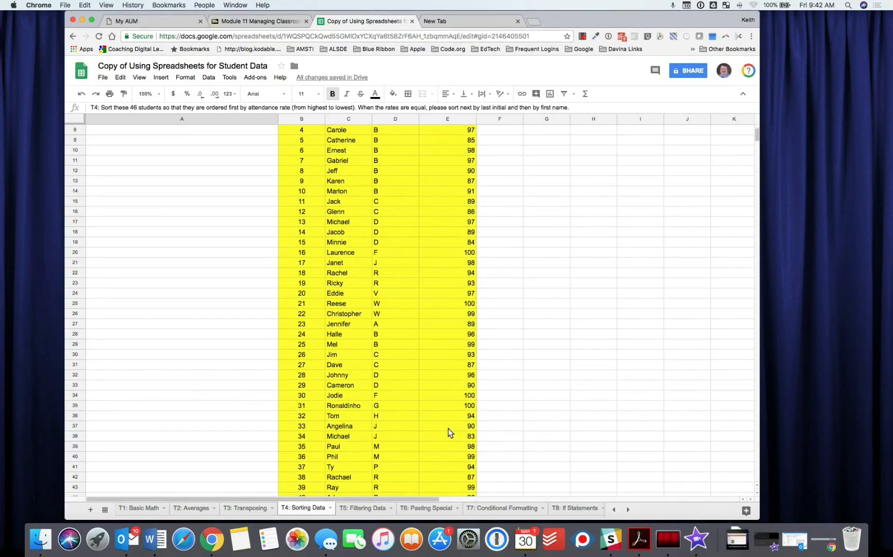
Step: On the T5: Filtering Data sheet, read the filter instructions in A3 and look through the Feeder School and Class columns
left_click(359, 508)
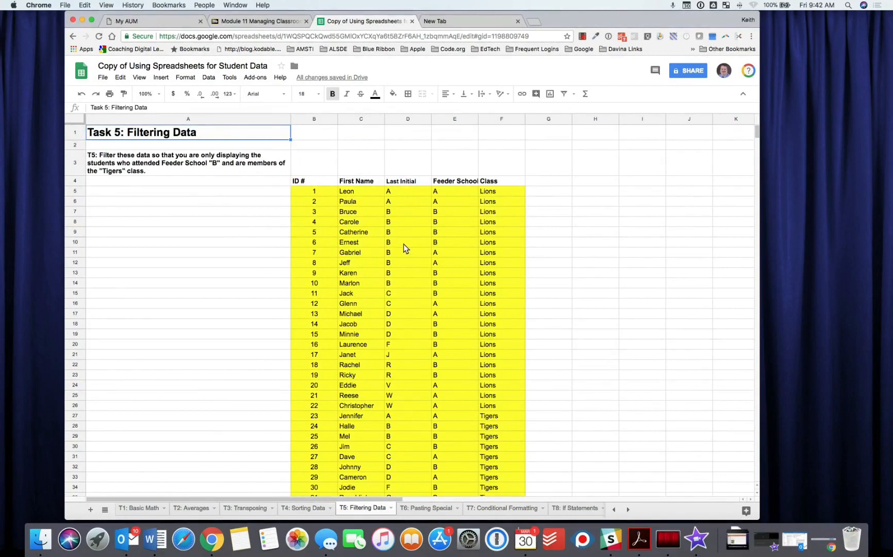
scroll(405, 245, "down", 1)
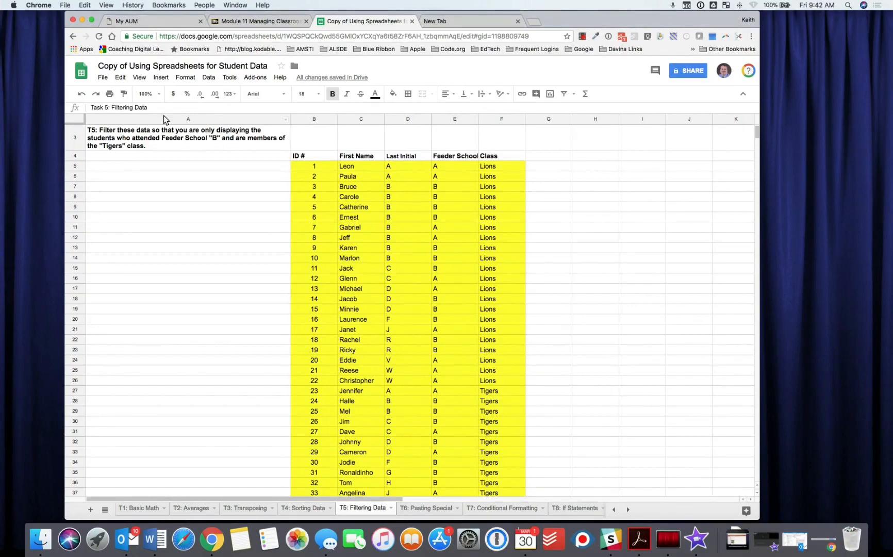
left_click(154, 144)
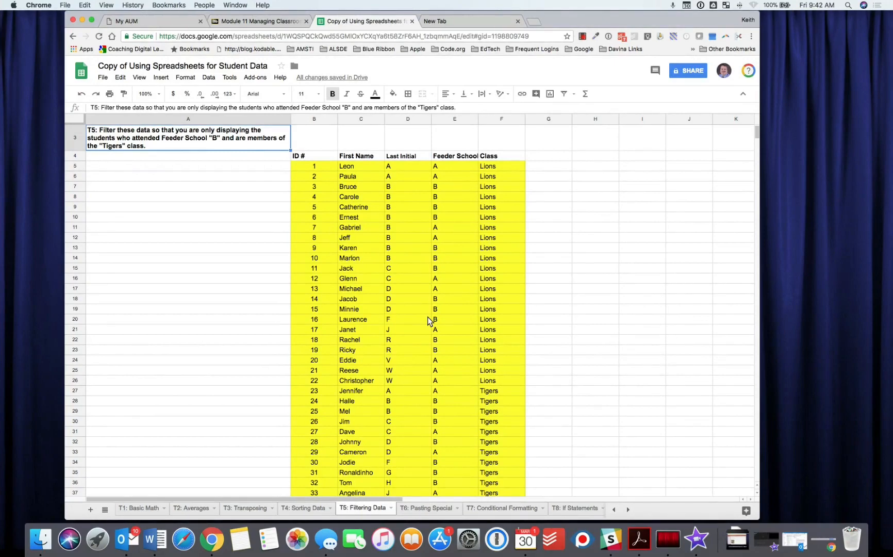
scroll(426, 272, "down", 5)
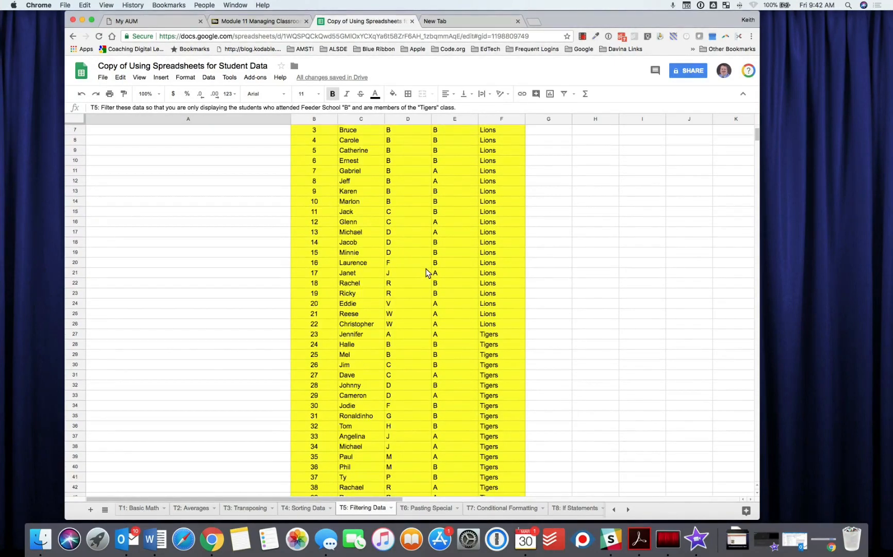
scroll(425, 273, "up", 8)
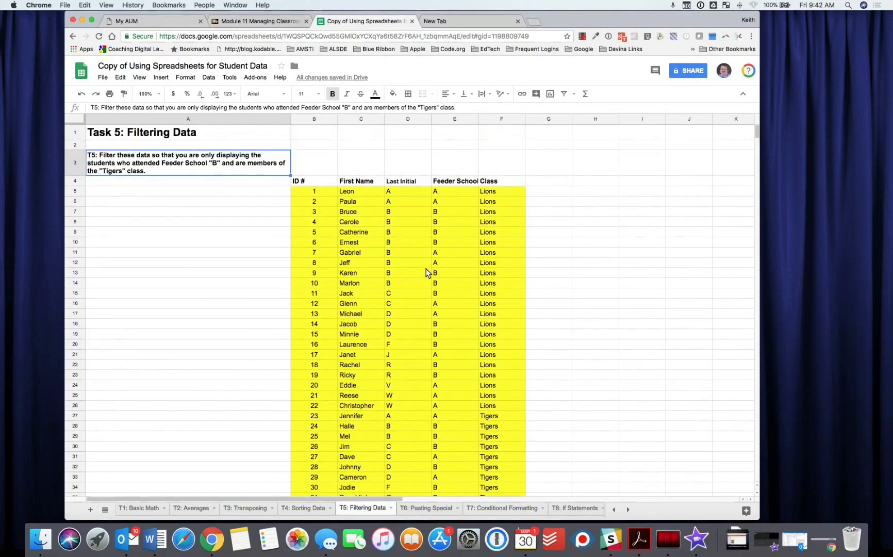
scroll(426, 272, "down", 8)
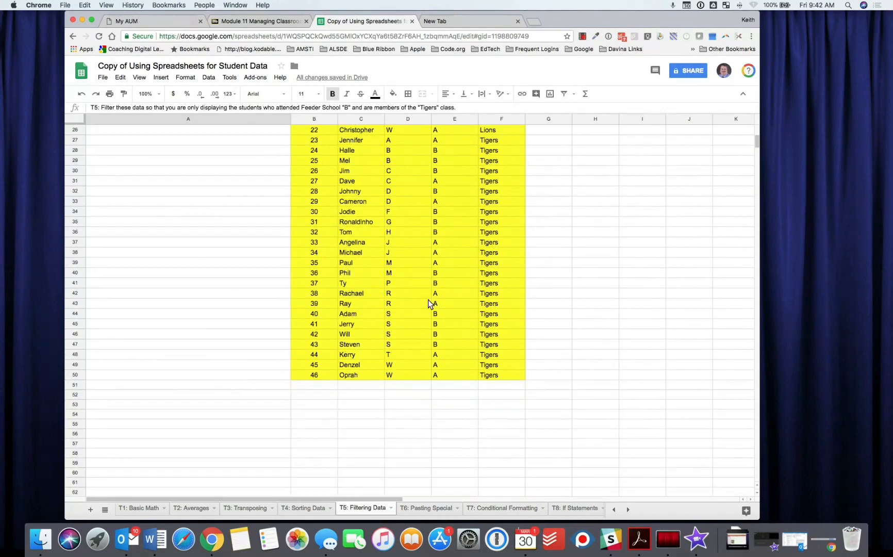
scroll(428, 300, "up", 8)
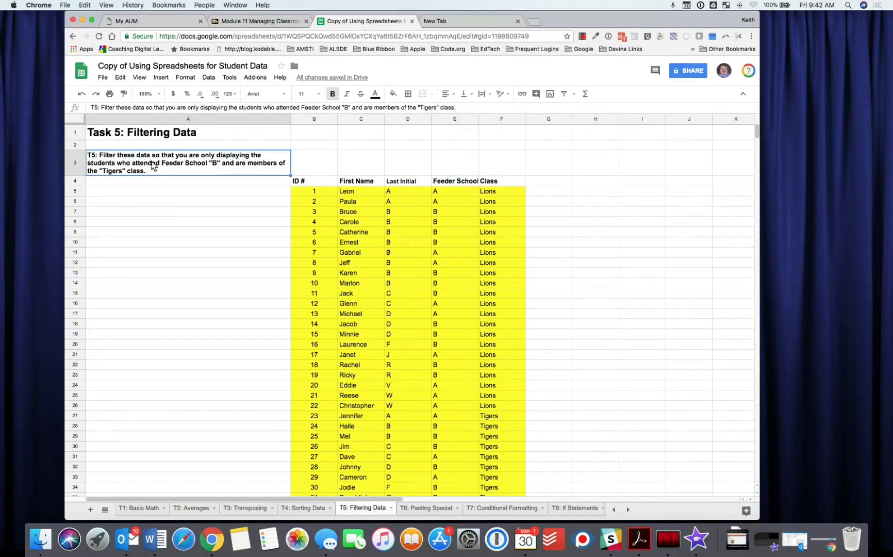
Step: On the T6: Pasting Special sheet, examine the average formulas in J6:J8 and look down the Average and Paste Special columns
left_click(426, 510)
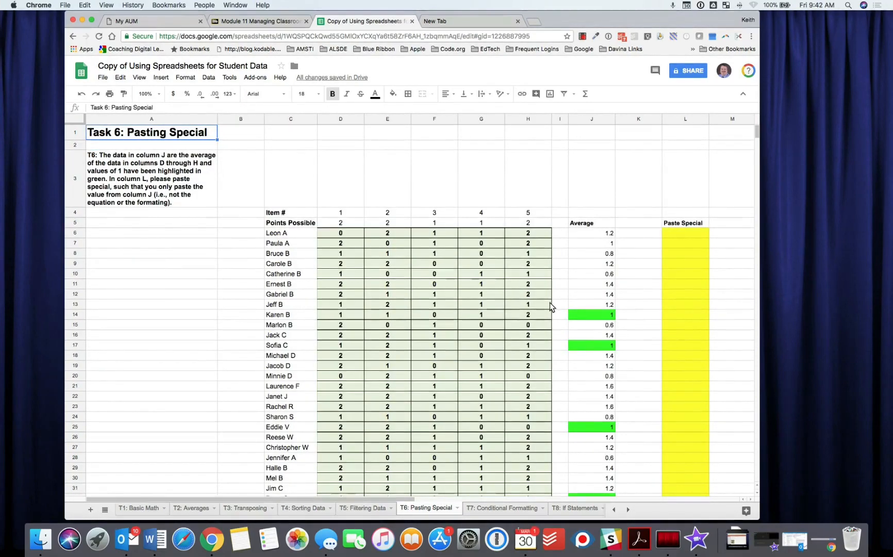
left_click(582, 233)
left_click(587, 247)
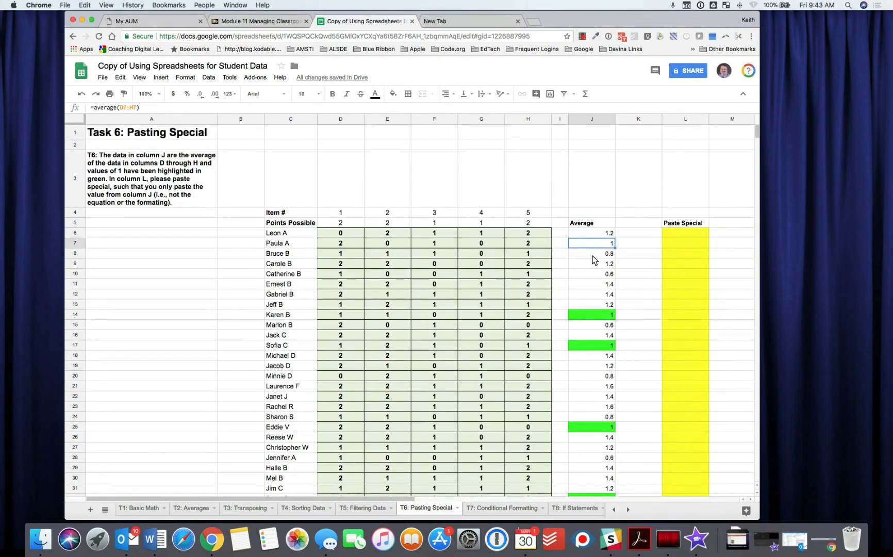
left_click(596, 254)
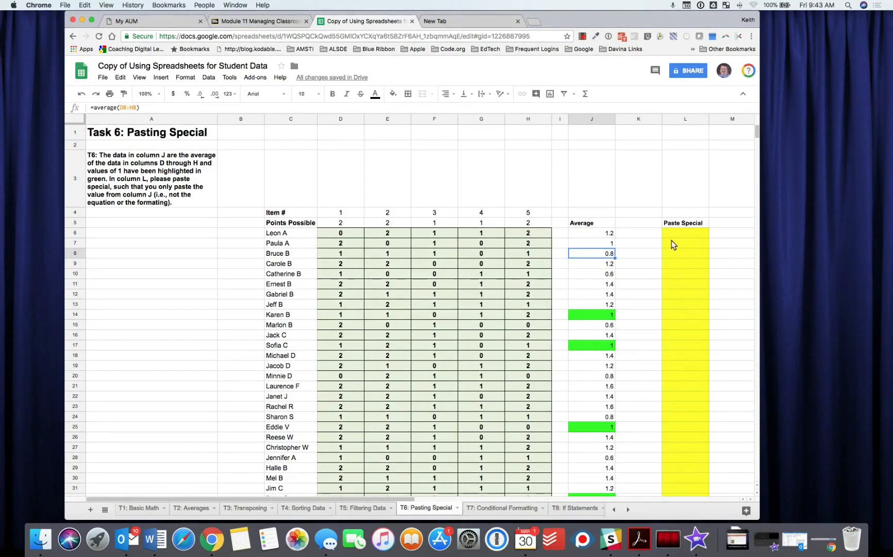
left_click(577, 232)
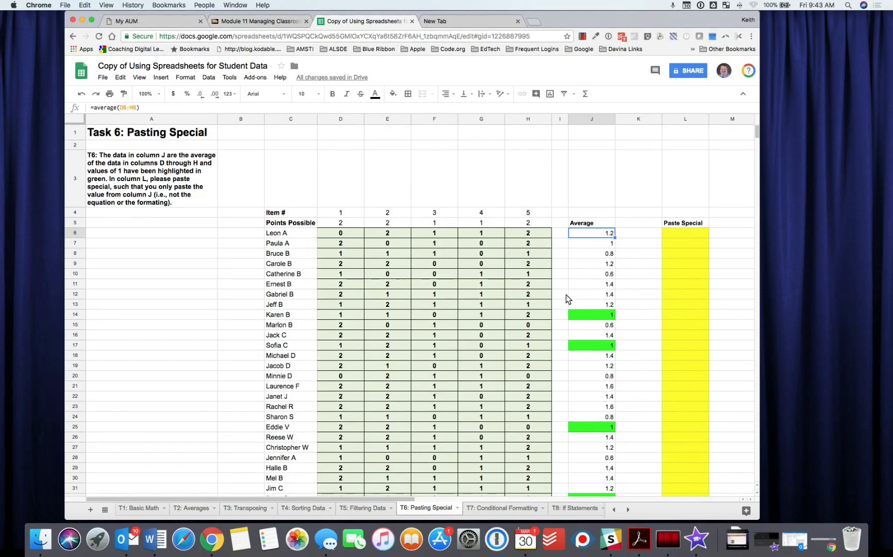
scroll(687, 263, "down", 5)
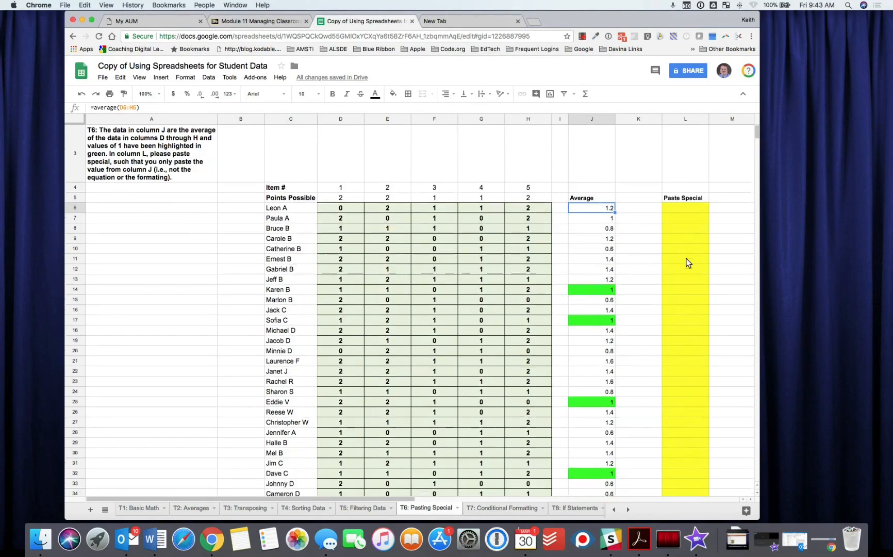
scroll(688, 263, "down", 5)
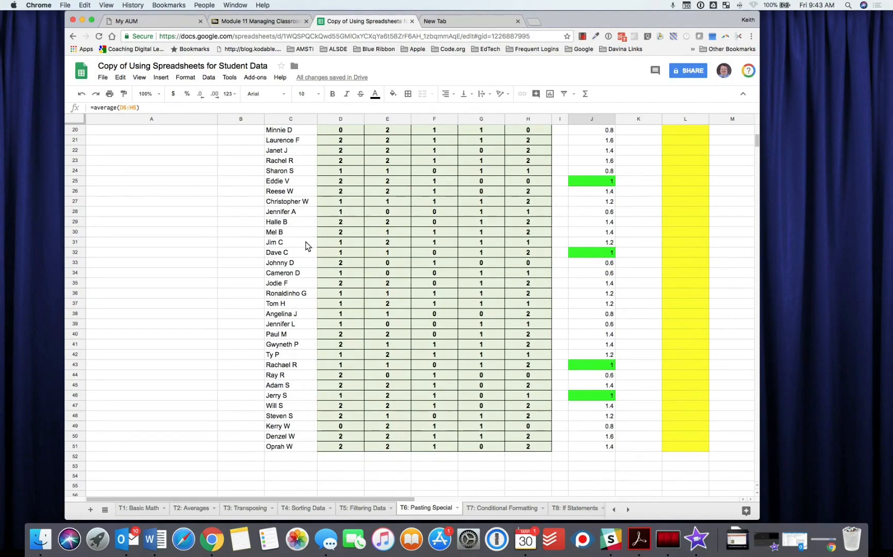
scroll(305, 244, "up", 8)
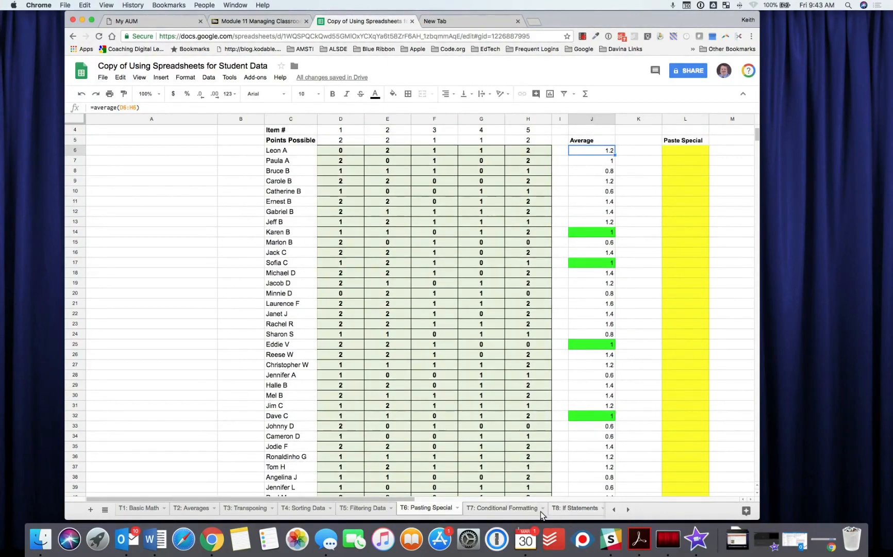
Step: On the T10: Concatenate sheet, examine the First Last Initial column starting at E7
left_click(626, 509)
left_click(574, 508)
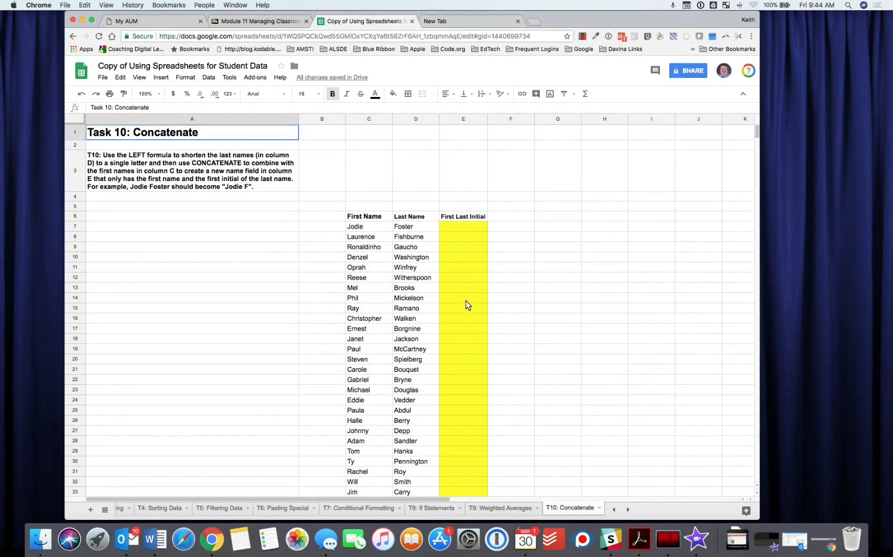
left_click(464, 227)
left_click(463, 245)
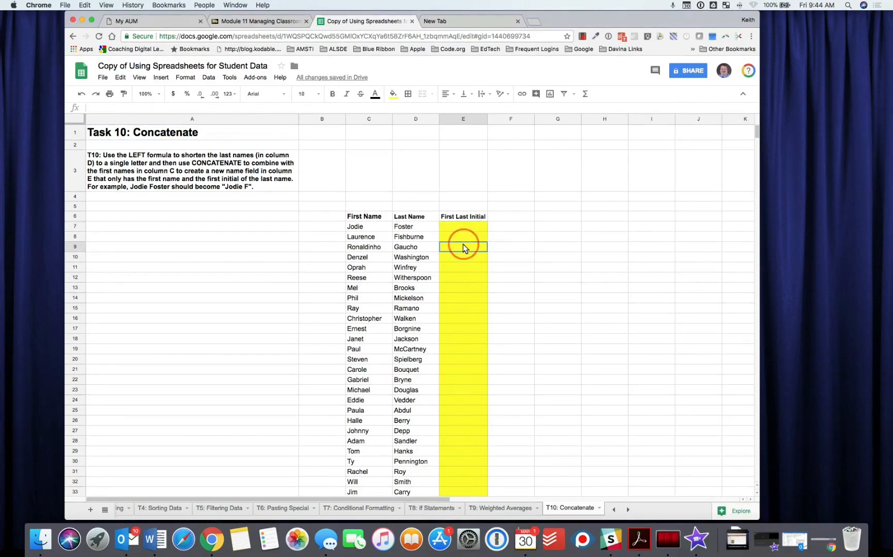
left_click(463, 226)
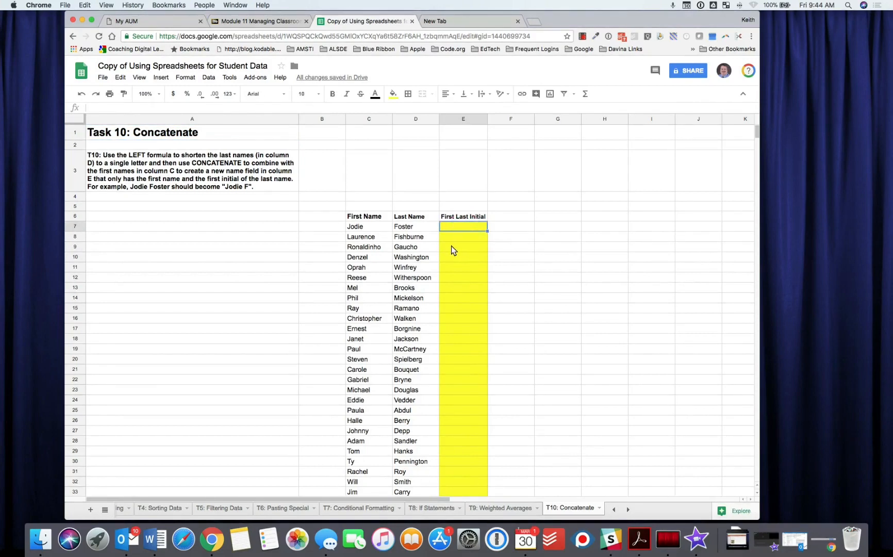
Step: On the T8: If Statements sheet, look over answer columns D and E and the question types and points possible per question
left_click(428, 508)
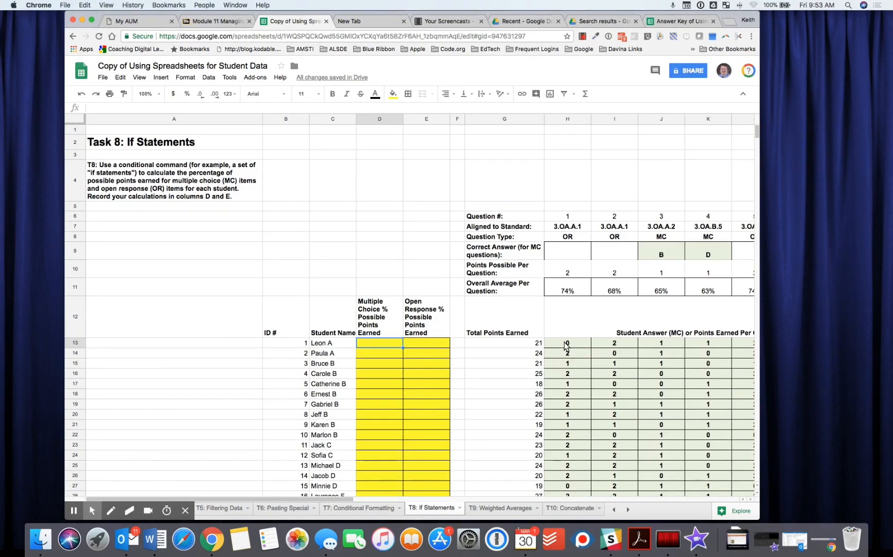
scroll(565, 344, "right", 2)
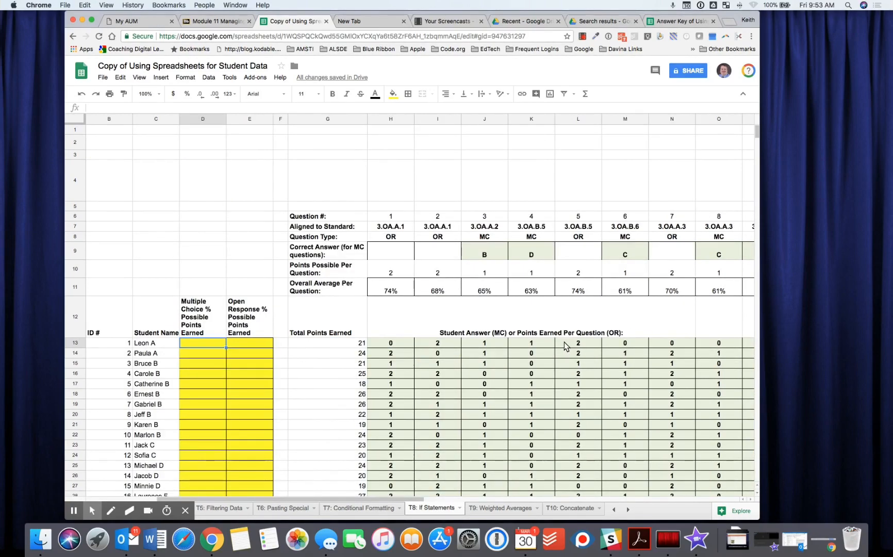
scroll(564, 344, "left", 2)
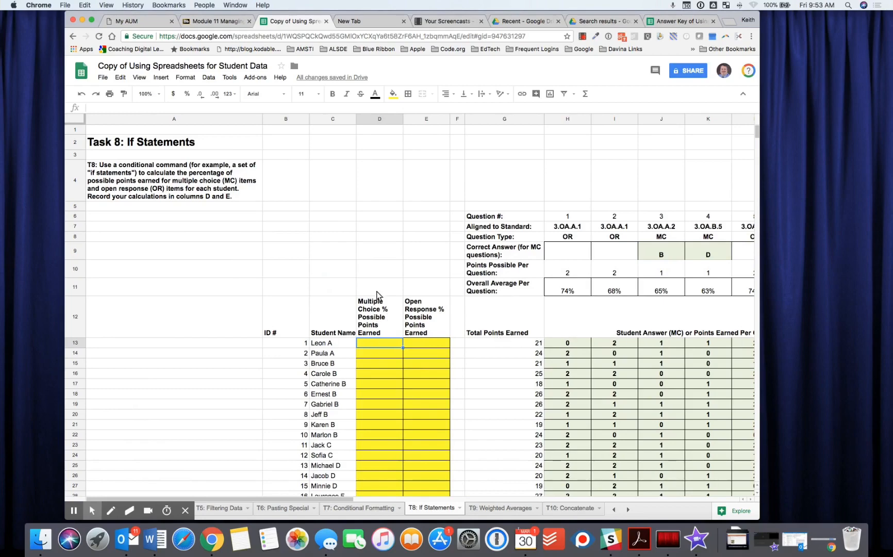
scroll(567, 323, "right", 2)
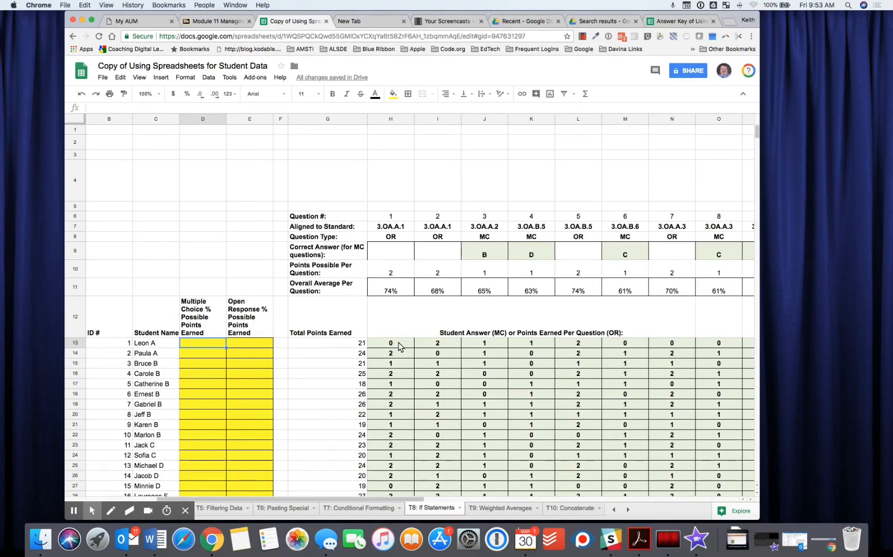
Step: Examine the first student's points for questions 1 to 4 in H13:K13 on the T8 sheet
mouse_move(399, 346)
left_mouse_down()
mouse_move(434, 345)
mouse_move(404, 345)
left_mouse_up()
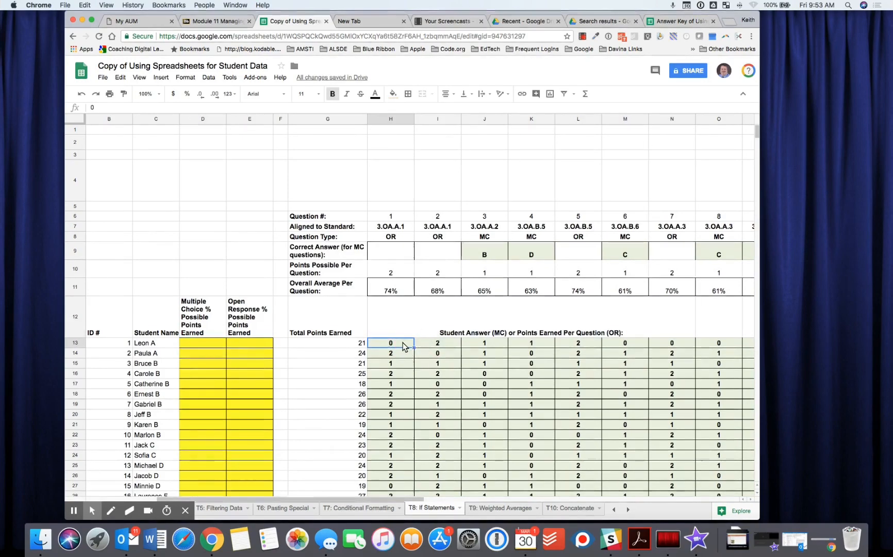
left_click(435, 344)
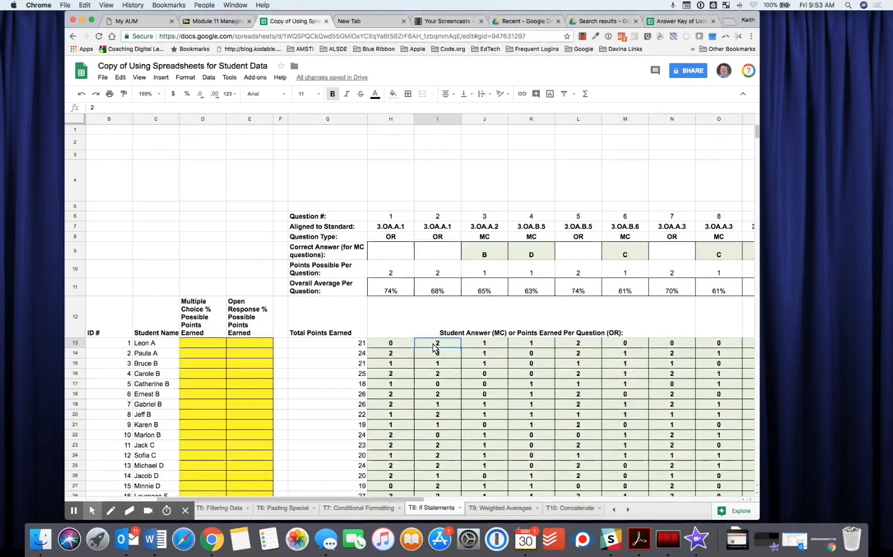
left_click(489, 346)
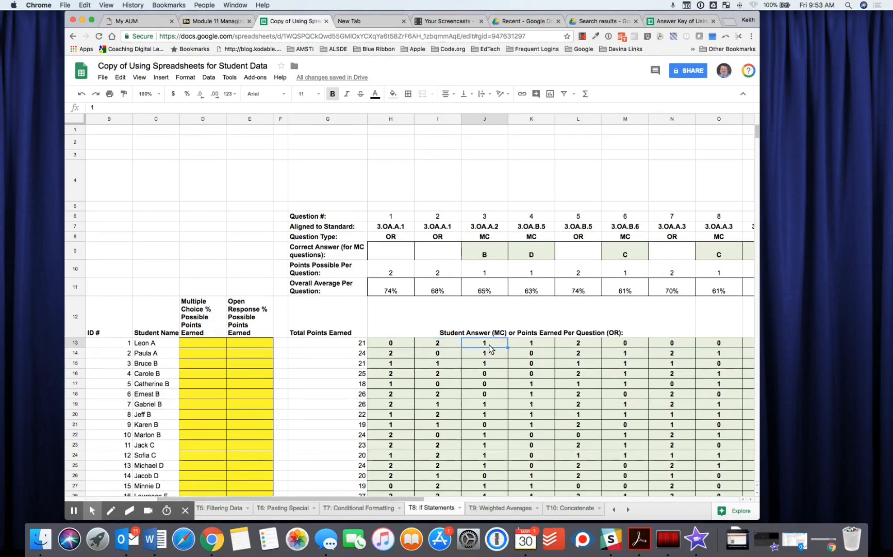
left_click(528, 344)
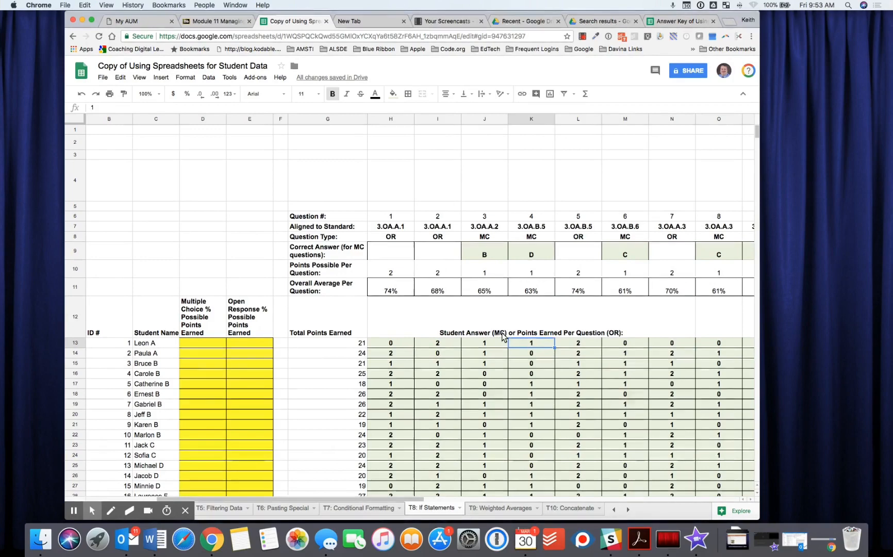
left_click(390, 346)
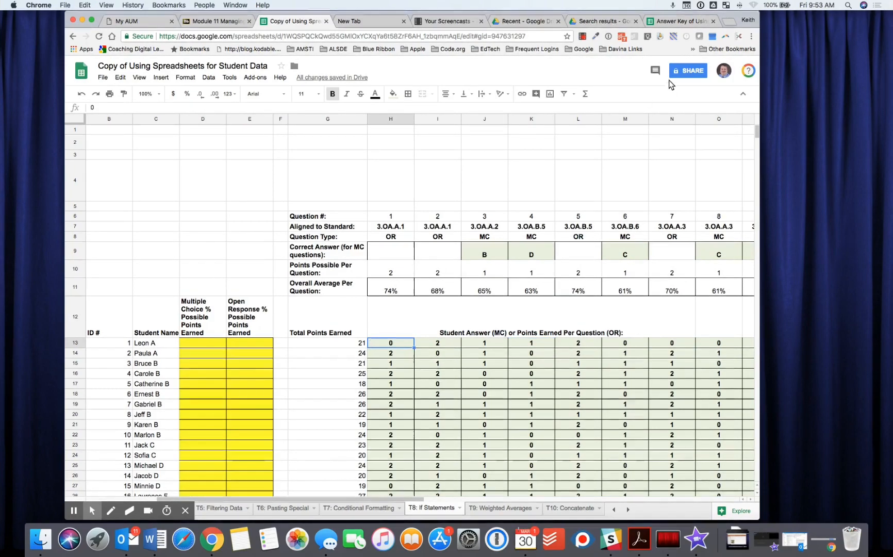
Step: Switch to the answer key spreadsheet and copy the whole multiple choice percentage formula from D13 on its T8 sheet
left_click(669, 22)
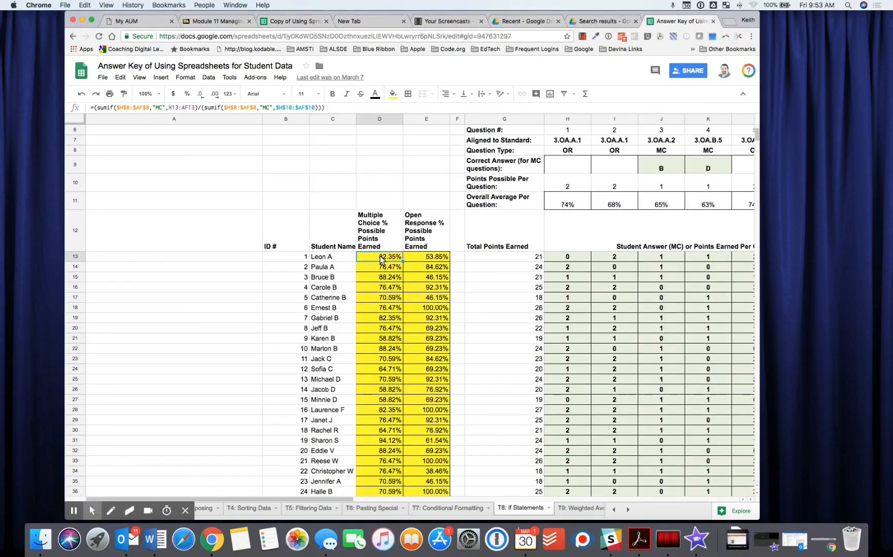
left_click(330, 107)
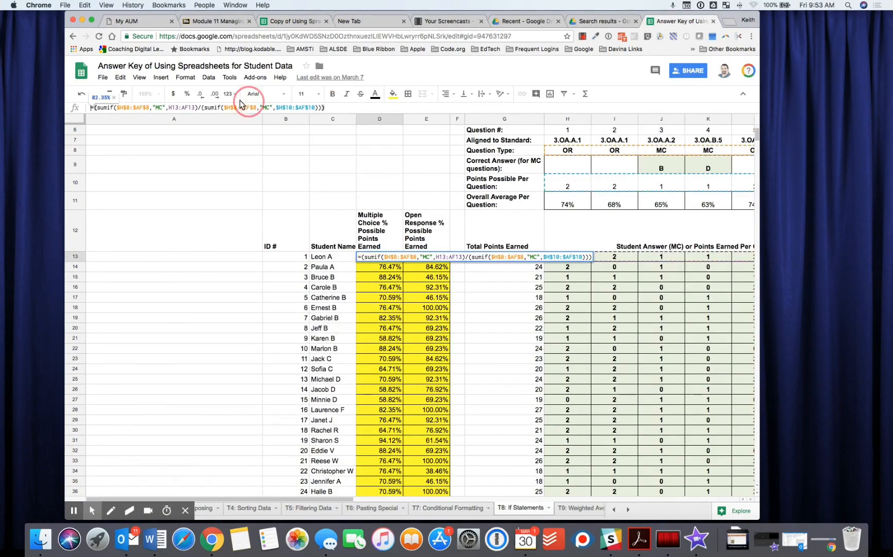
left_click_drag(138, 102, 88, 107)
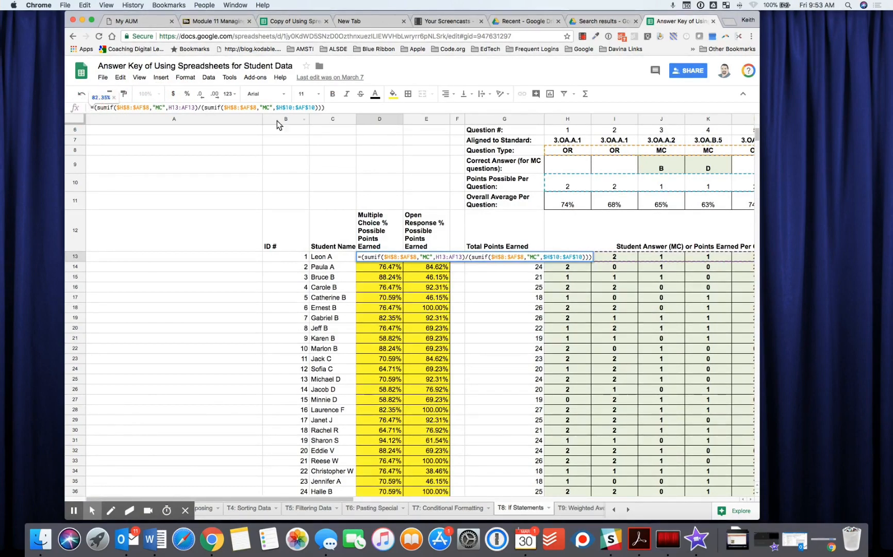
left_click(328, 108, "shift")
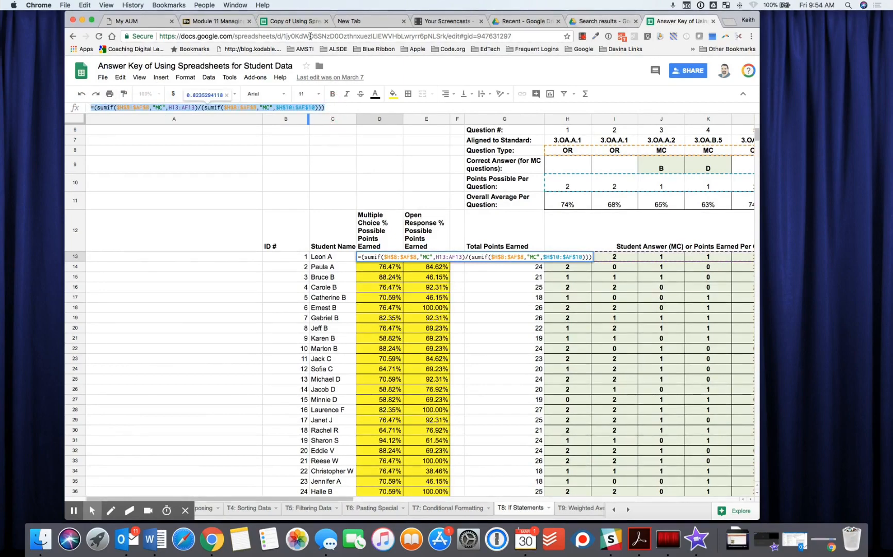
Step: Return to the copied assignment spreadsheet and merge the blank cells D4:L4 on the T8 sheet
left_click(298, 22)
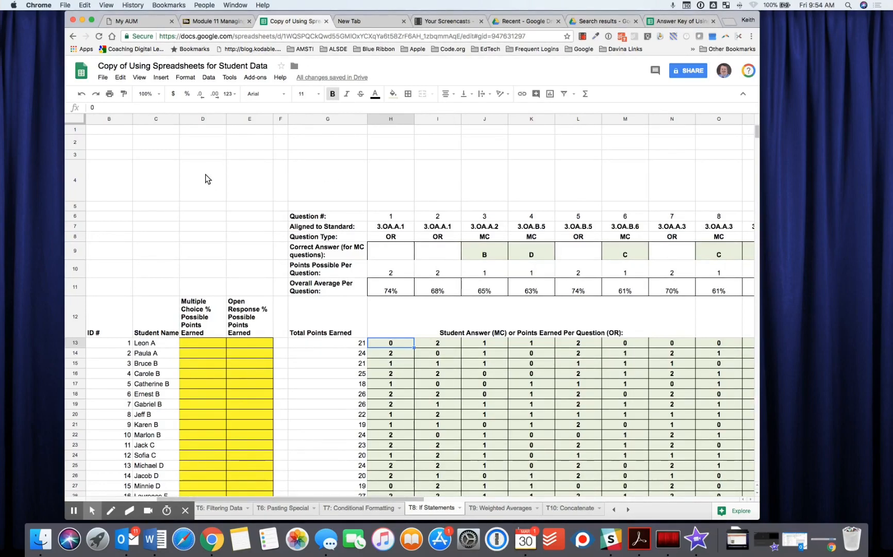
left_click_drag(205, 176, 593, 193)
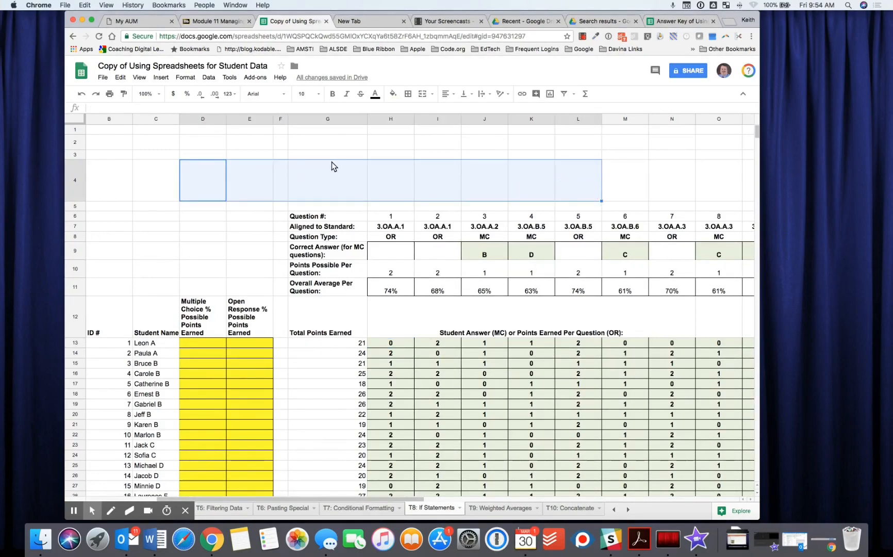
left_click(422, 95)
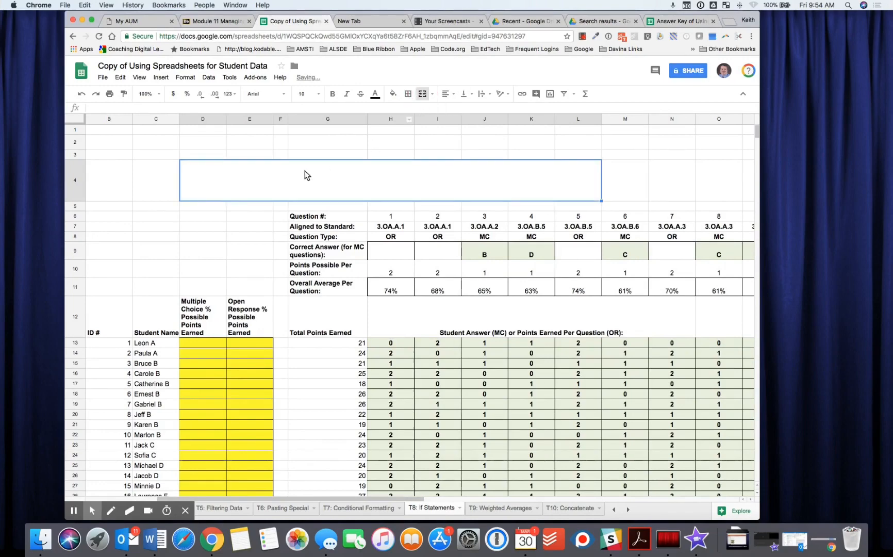
Step: Try a plain paste of the copied SUMIF formula into the merged D4:L4 cell, and undo the paste
left_click(298, 183)
type("=(sumif($H$8:$AF$8,\"MC\",H13:AF13)/(sumif($H$8:$AF$8,\"MC\",$H$10:$AF$10))")
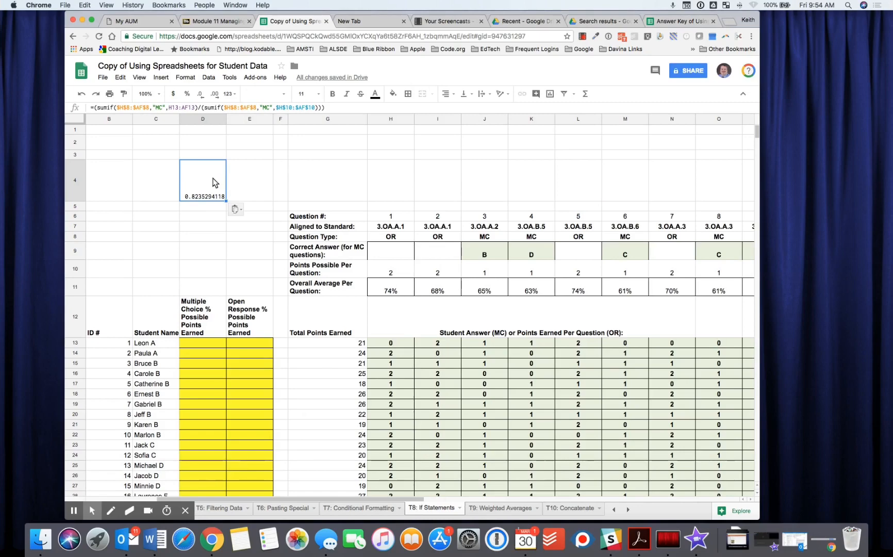
key("super+z")
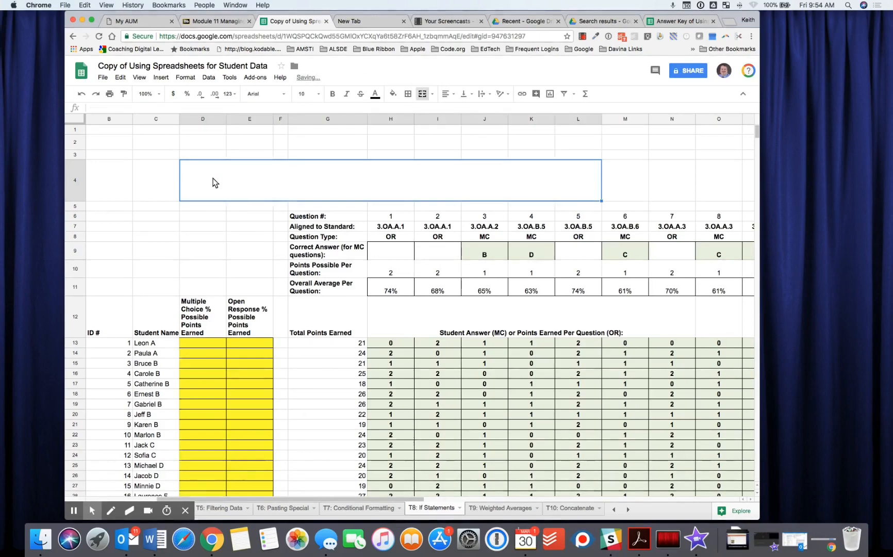
Step: Paste the copied SUMIF formula into D4 with paste special, first as values only and again as formula only
right_click(325, 175)
mouse_move(394, 219)
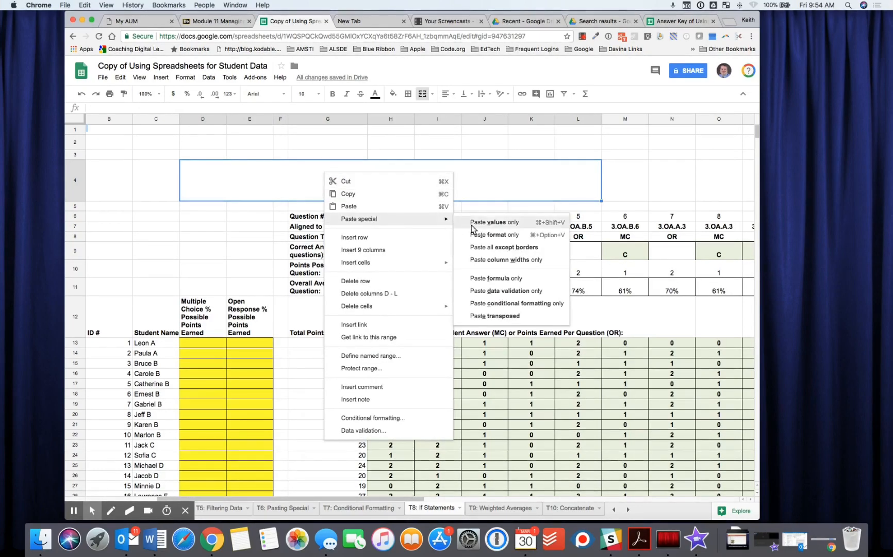
left_click(491, 222)
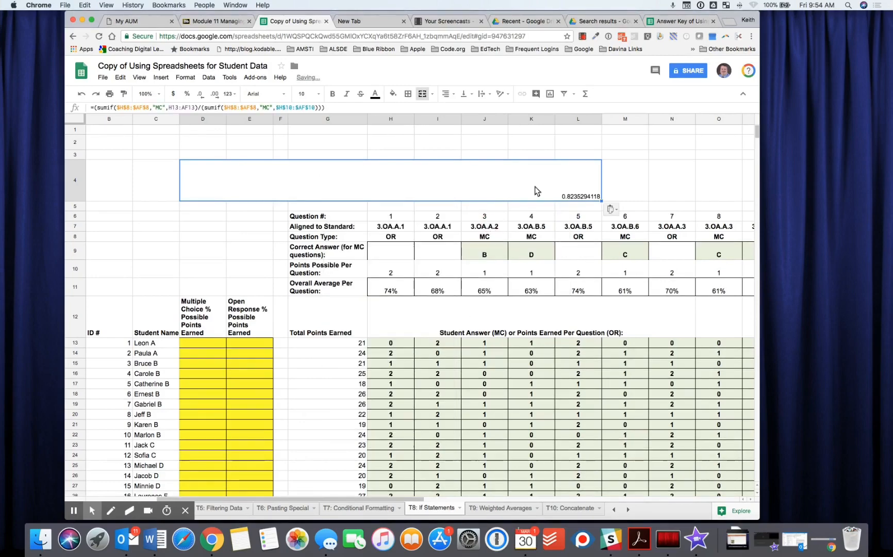
right_click(489, 188)
mouse_move(515, 232)
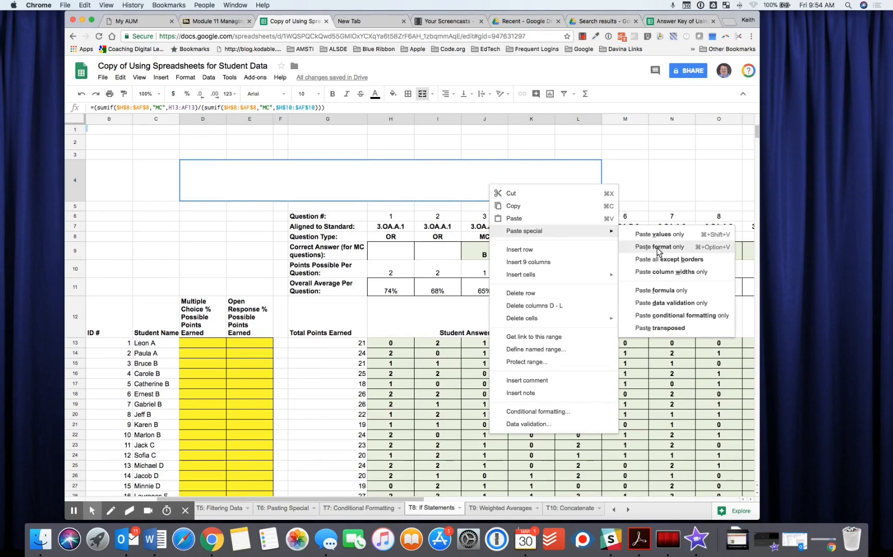
left_click(659, 291)
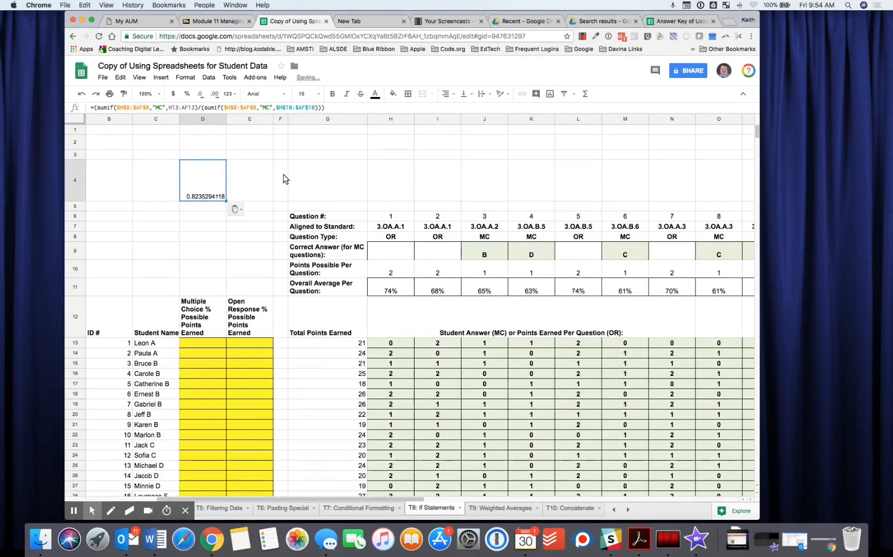
Step: Merge D4:K4 and remove the leading equals sign from its formula so it displays as plain text
right_click(210, 176)
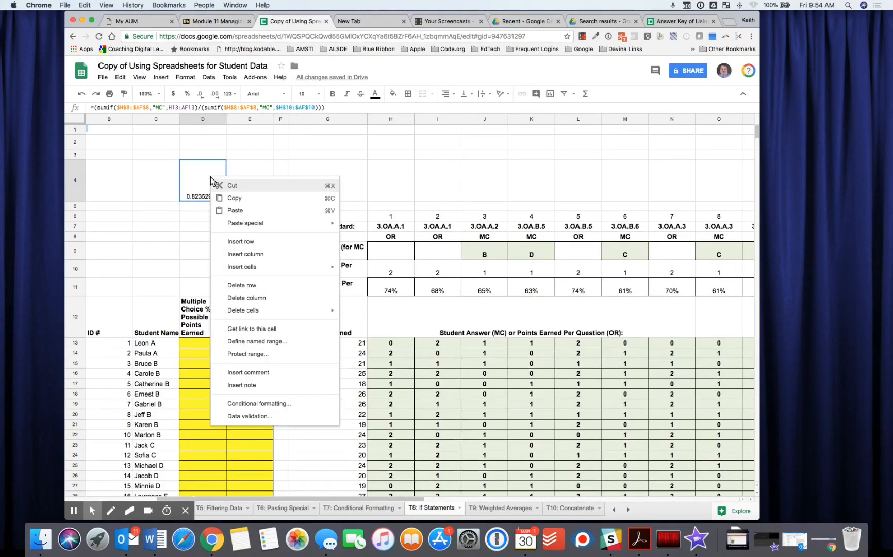
key("super+c")
left_click(211, 176)
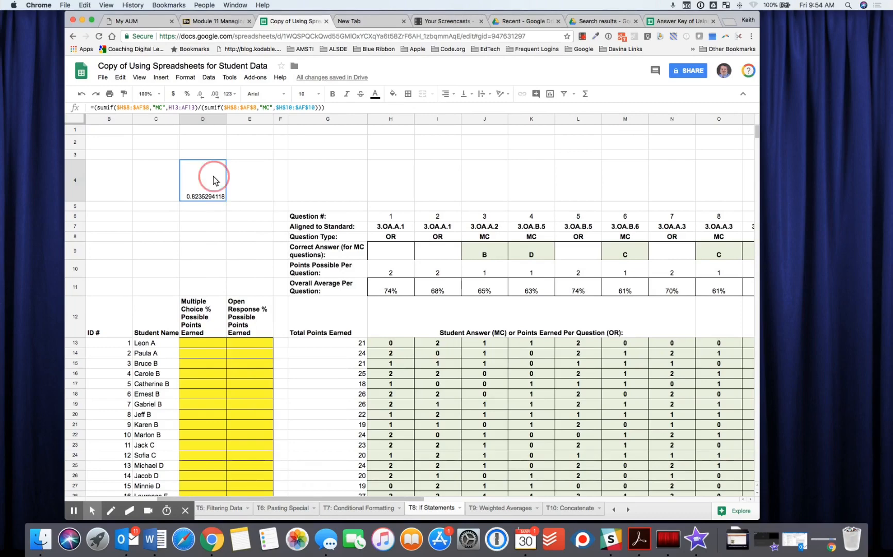
left_click_drag(212, 181, 526, 193)
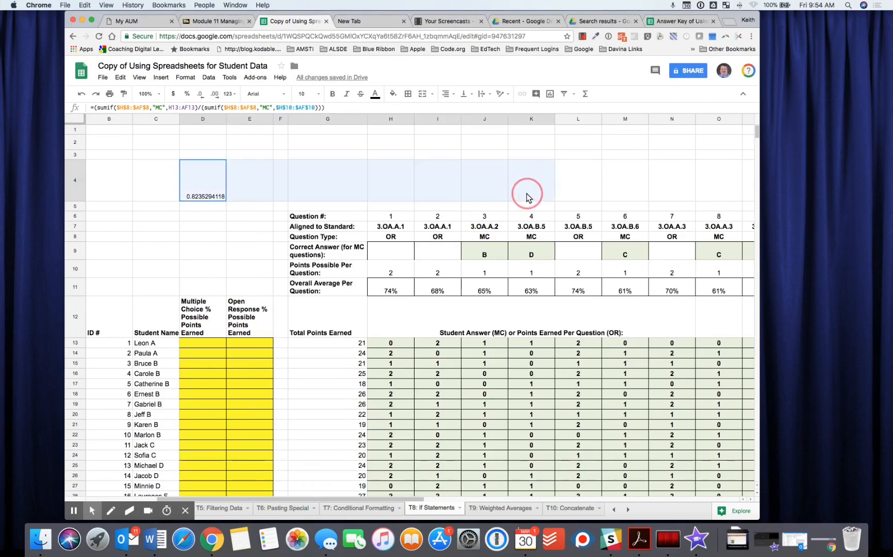
left_click(426, 95)
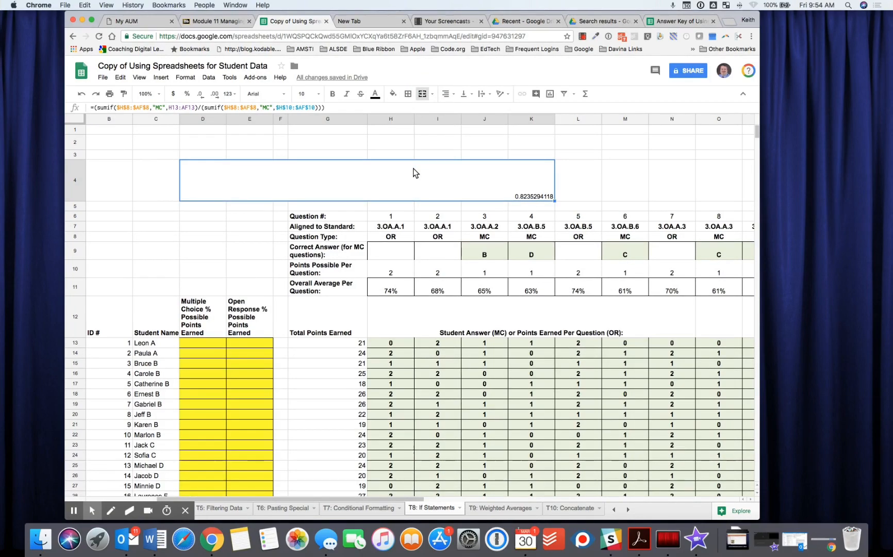
left_click(92, 109)
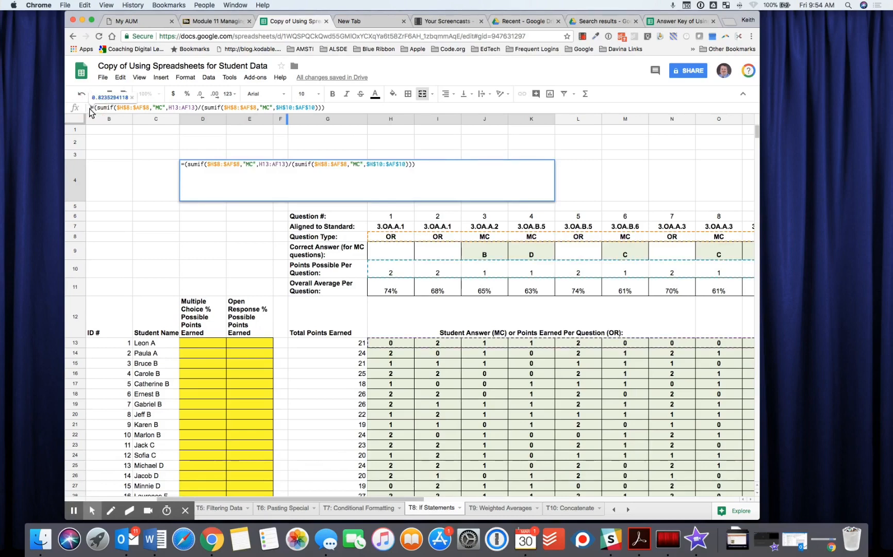
key("BackSpace")
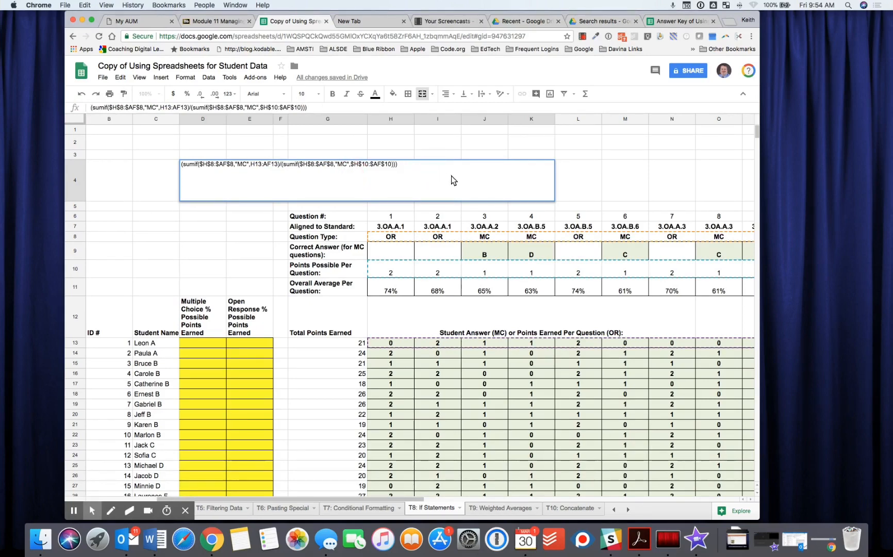
Step: Try font sizes 24 and 18 on the formula text while the merged cell is still being edited
left_click(305, 93)
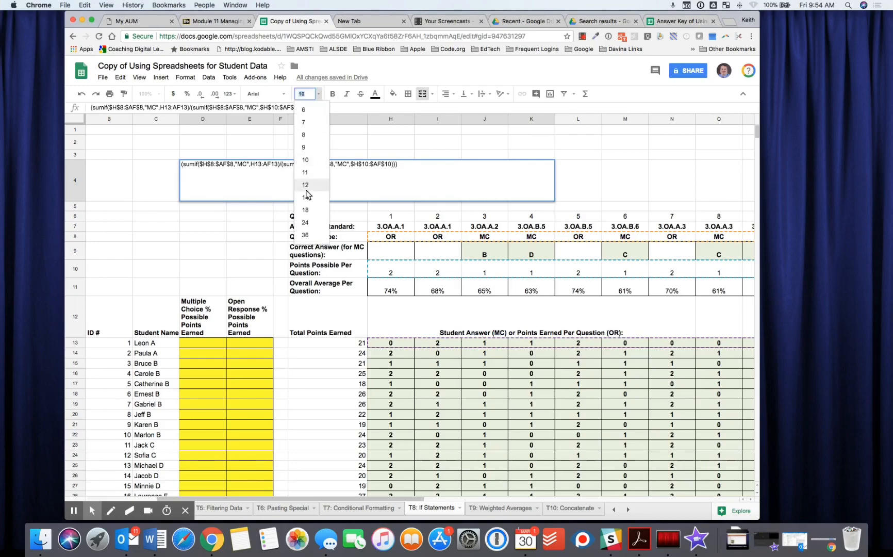
left_click(305, 222)
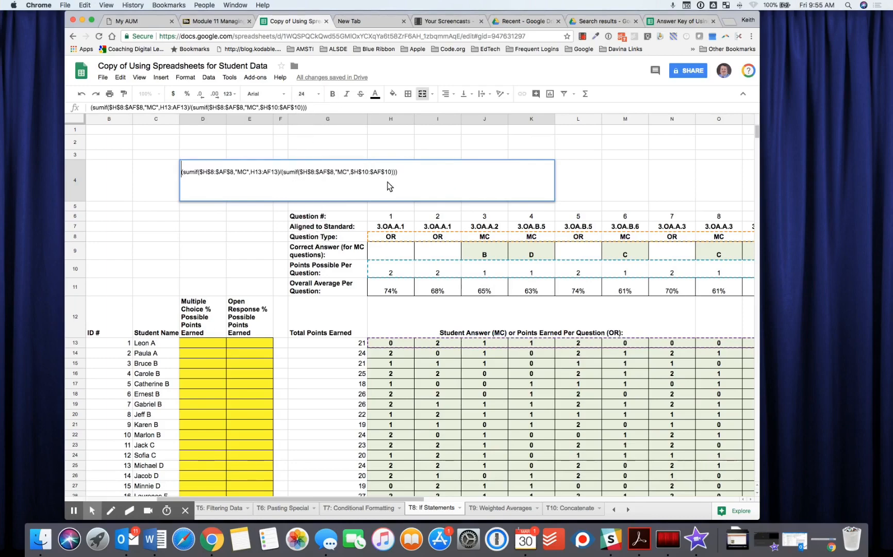
left_click_drag(414, 179, 176, 171)
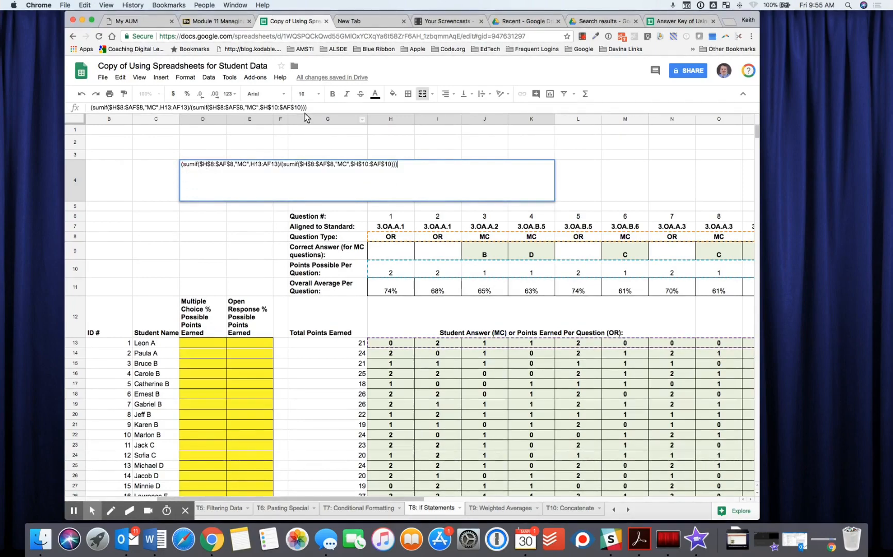
left_click(319, 94)
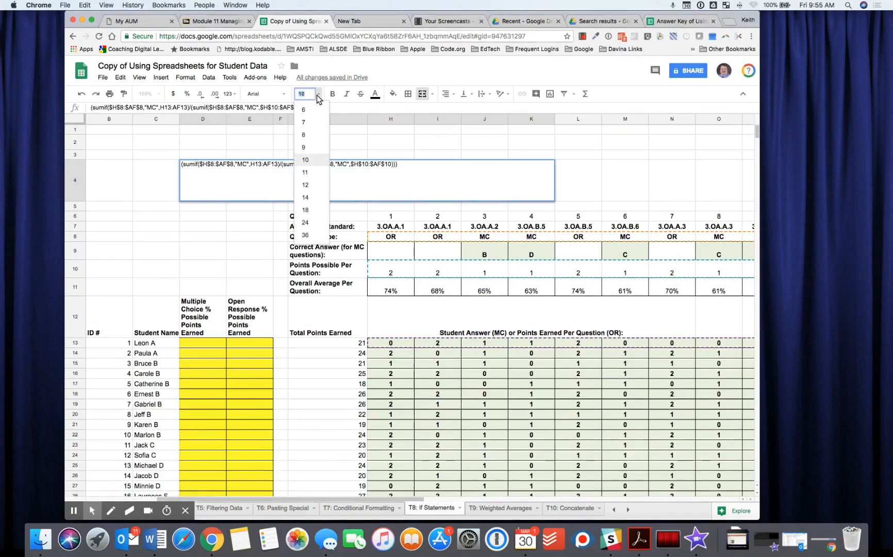
left_click(308, 209)
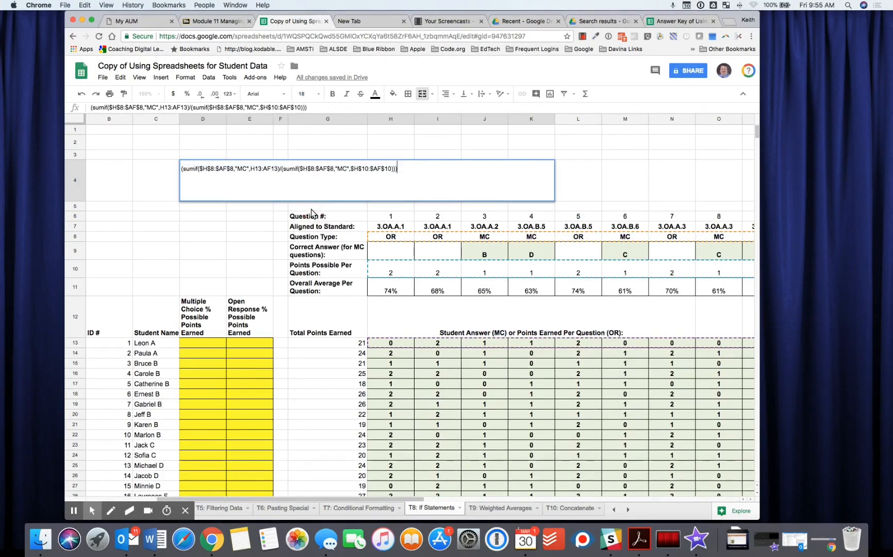
left_click(318, 93)
Step: Set the formula text in the merged D4:K4 cell to font size 14 and center it horizontally
left_click(371, 146)
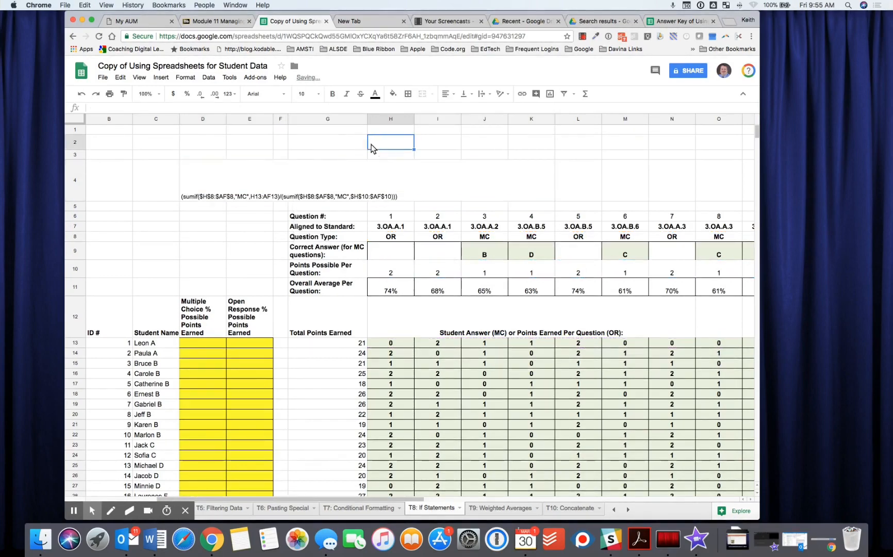
left_click(325, 185)
left_click(320, 94)
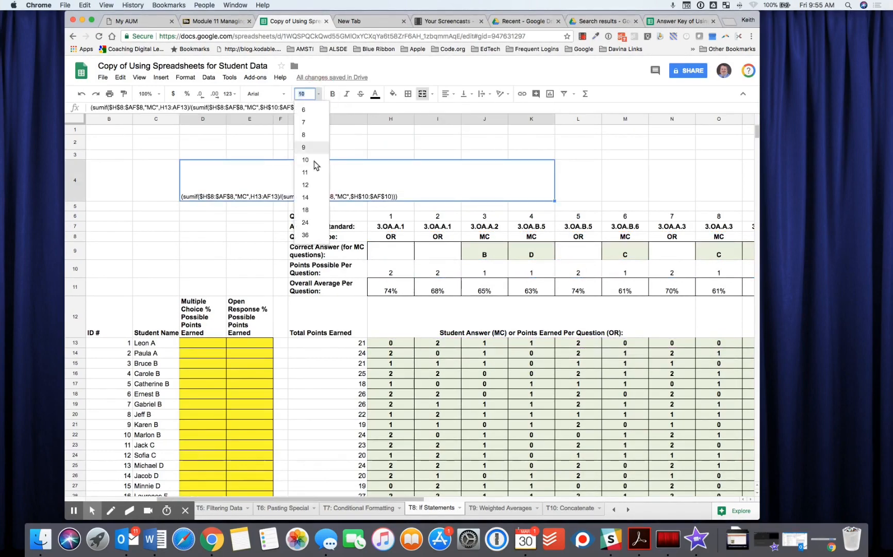
left_click(308, 225)
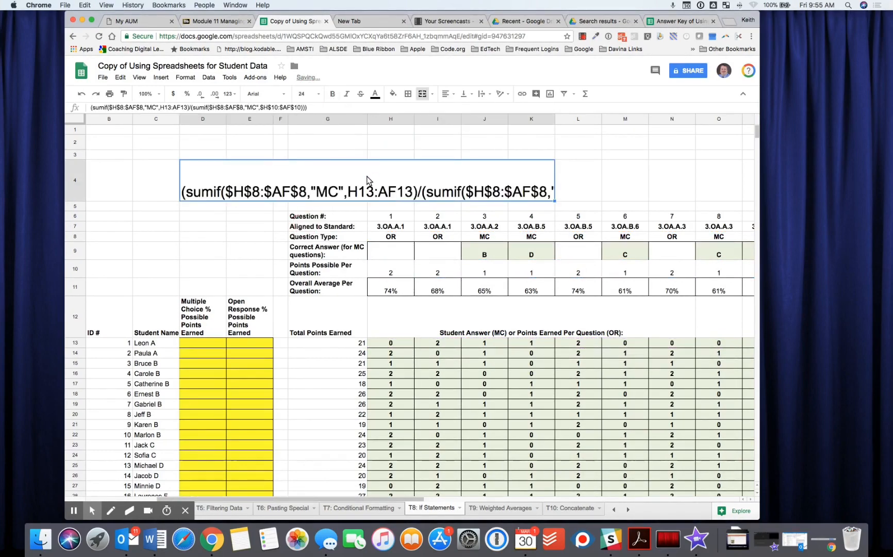
left_click(306, 93)
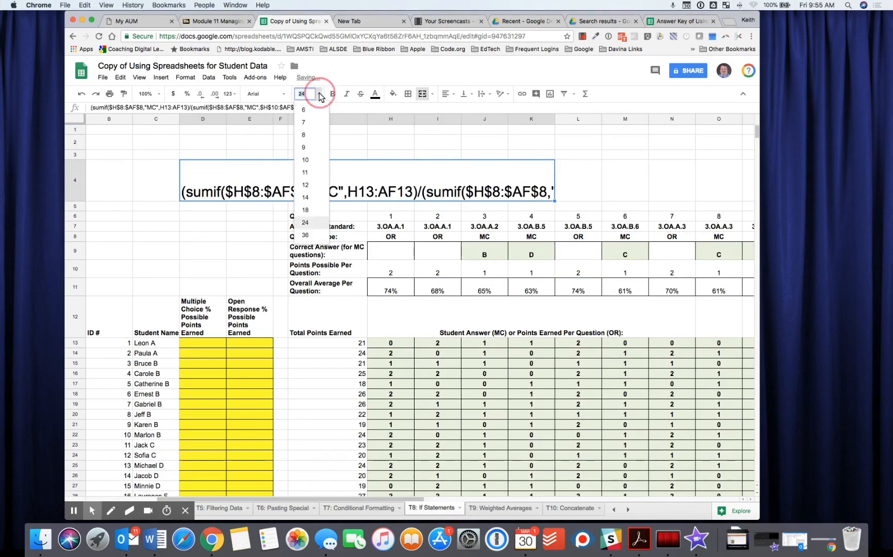
left_click(311, 197)
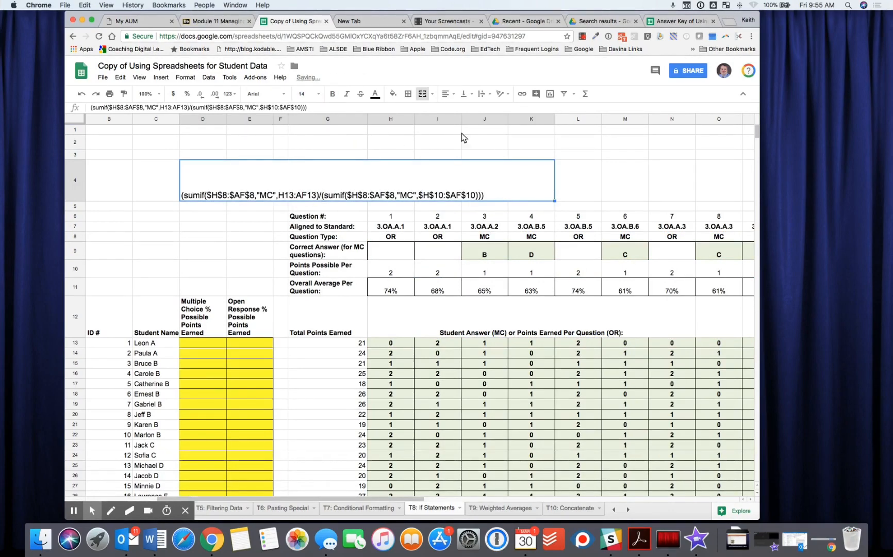
left_click(448, 94)
left_click(459, 109)
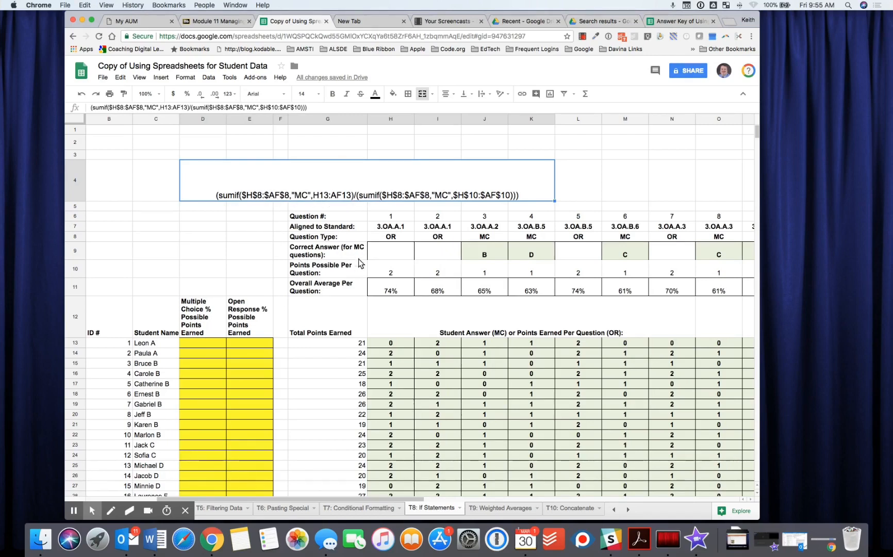
Step: Compare the formula's parts with the first student's points in H13:J13, the points possible in H10:J10 and the question type in H8
left_click_drag(390, 344, 498, 348)
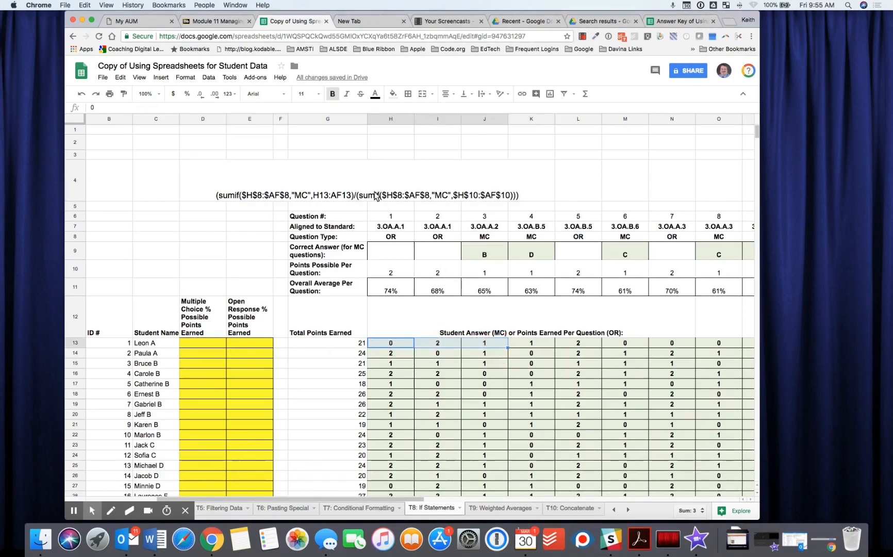
left_click(338, 184)
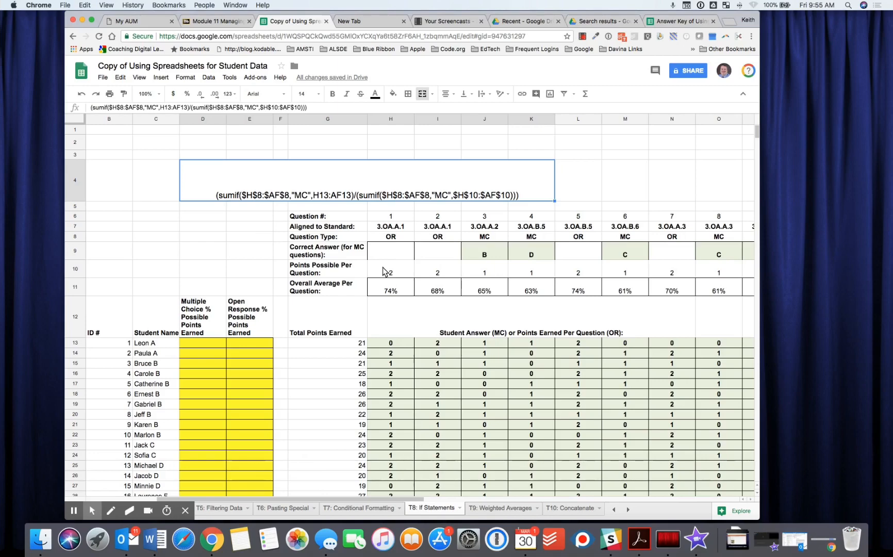
left_click_drag(383, 272, 508, 274)
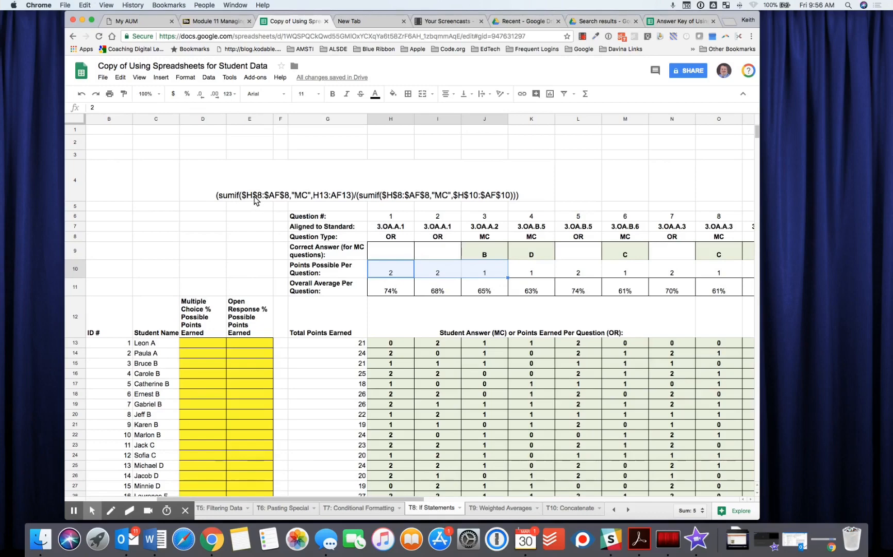
left_click(243, 199)
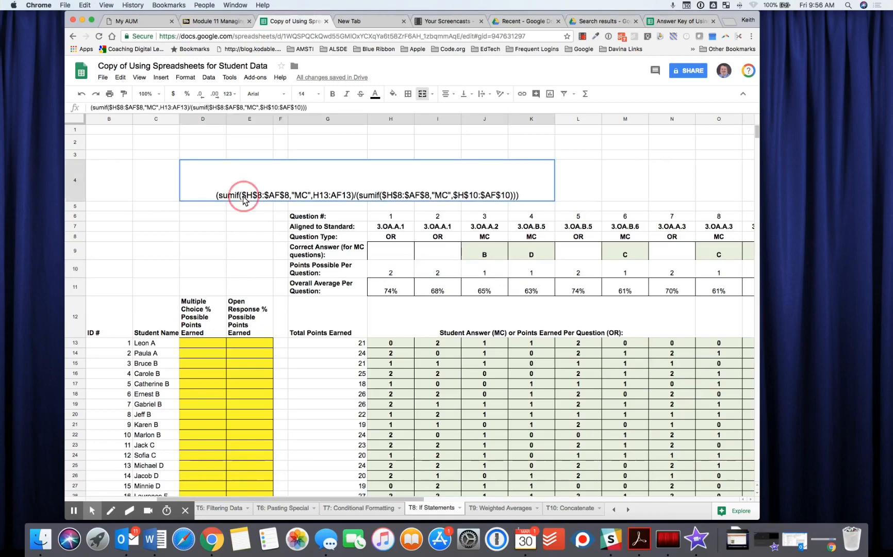
left_click(244, 199)
left_click(388, 237)
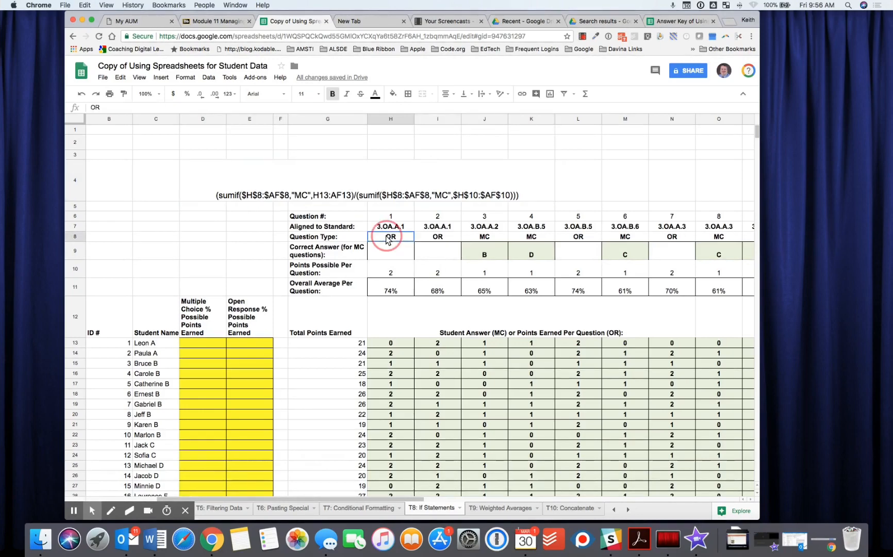
Step: Compare the formula's numerator ranges with the question types in H8:J8 and the first students' earned points in column H and I13
left_click_drag(388, 238, 466, 243)
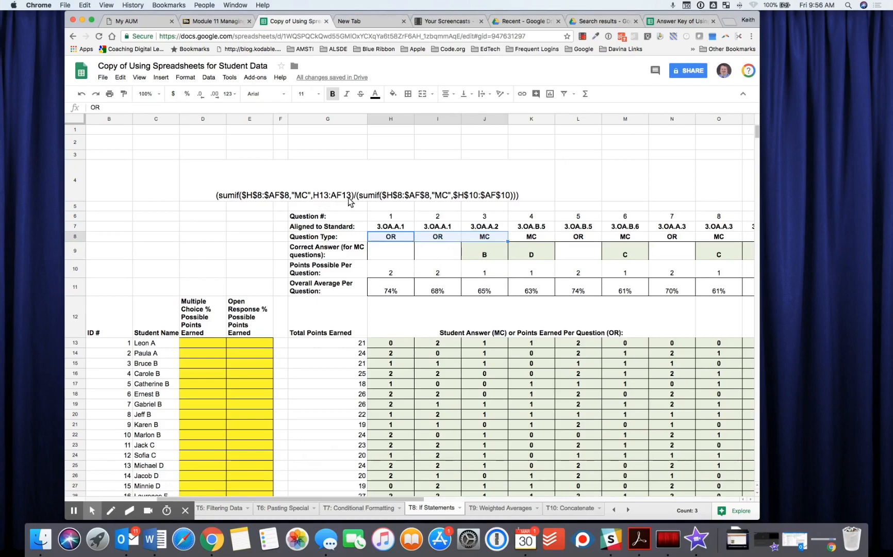
left_click_drag(390, 343, 442, 342)
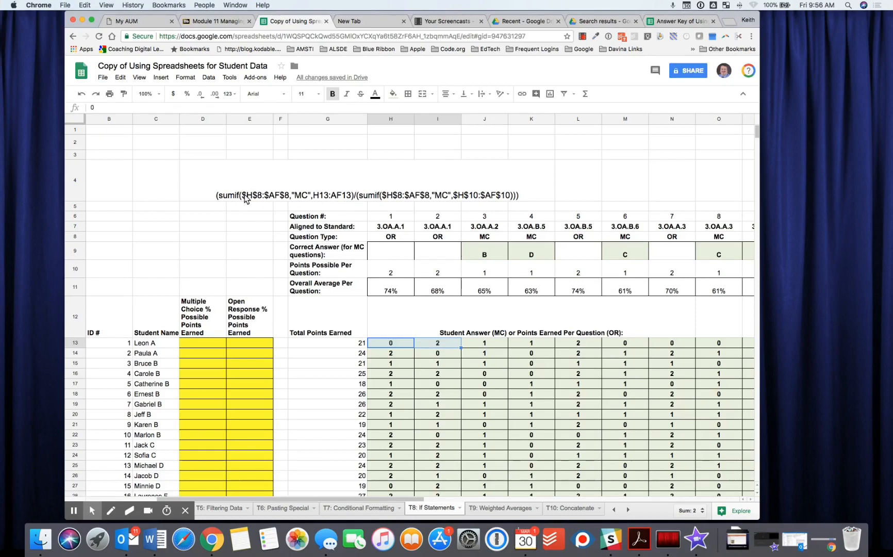
left_click(245, 198)
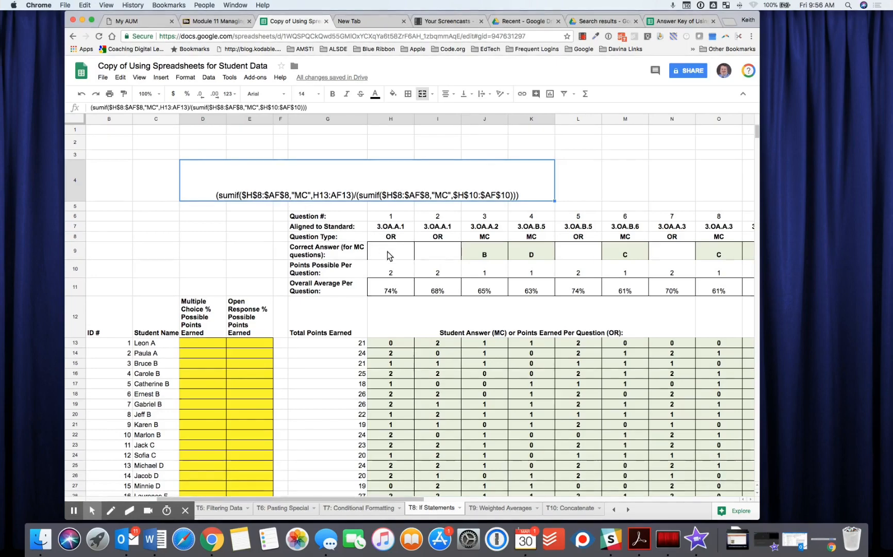
left_click_drag(395, 238, 466, 243)
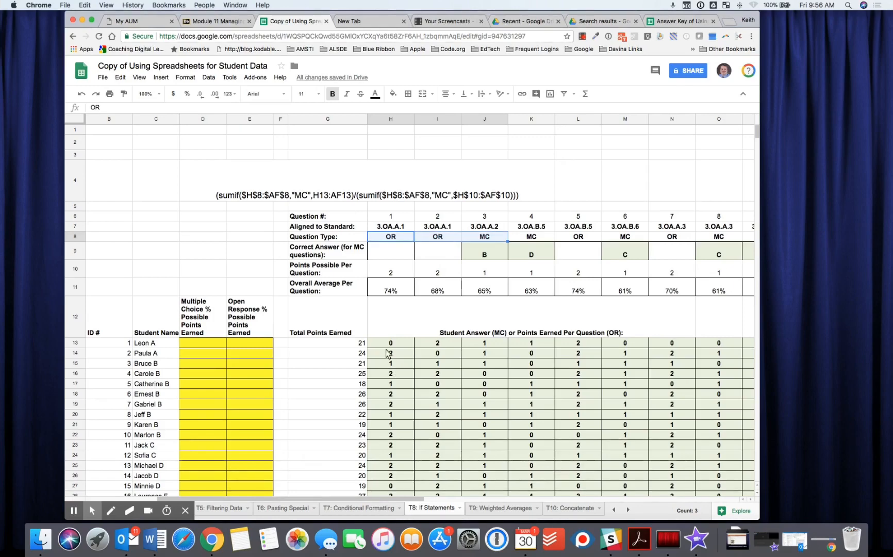
left_click_drag(389, 345, 433, 345)
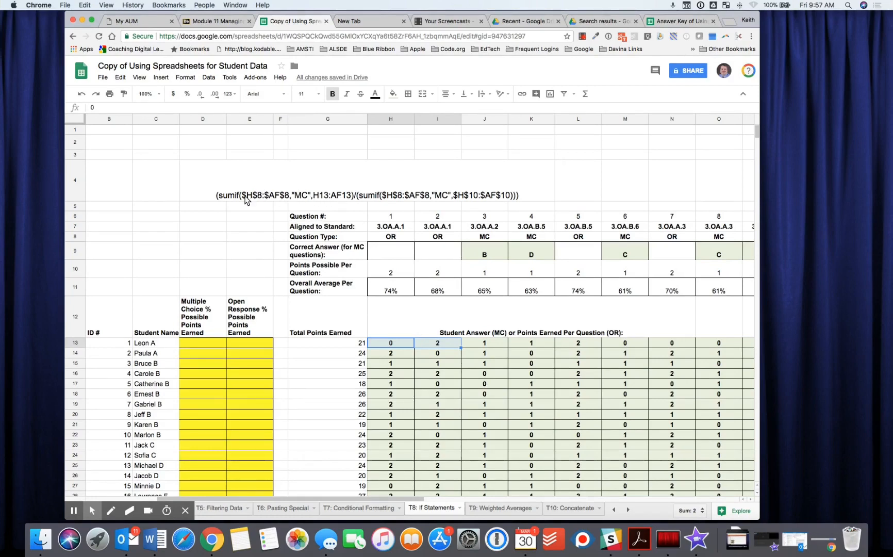
left_click(388, 240)
mouse_move(388, 239)
left_mouse_down()
mouse_move(490, 243)
mouse_move(392, 239)
left_mouse_up()
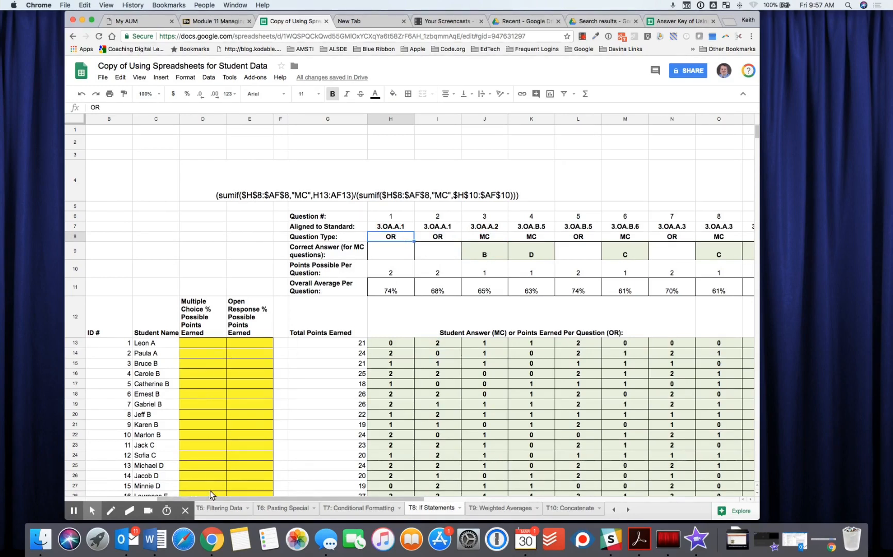
left_click(401, 344)
left_click(404, 354)
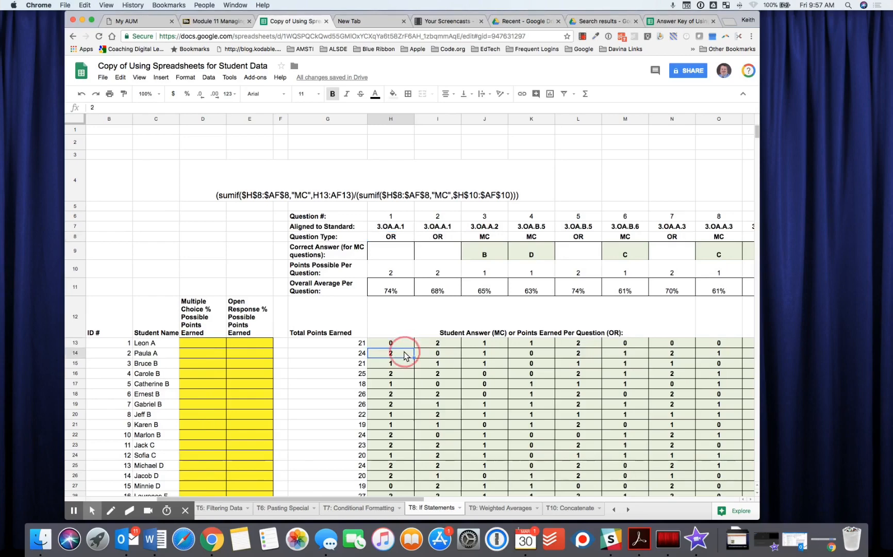
left_click(400, 362)
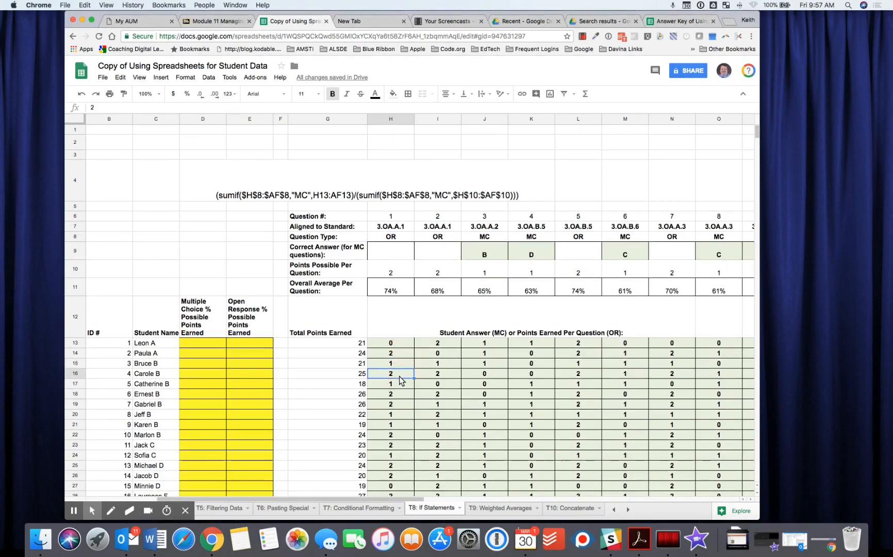
left_click(377, 239)
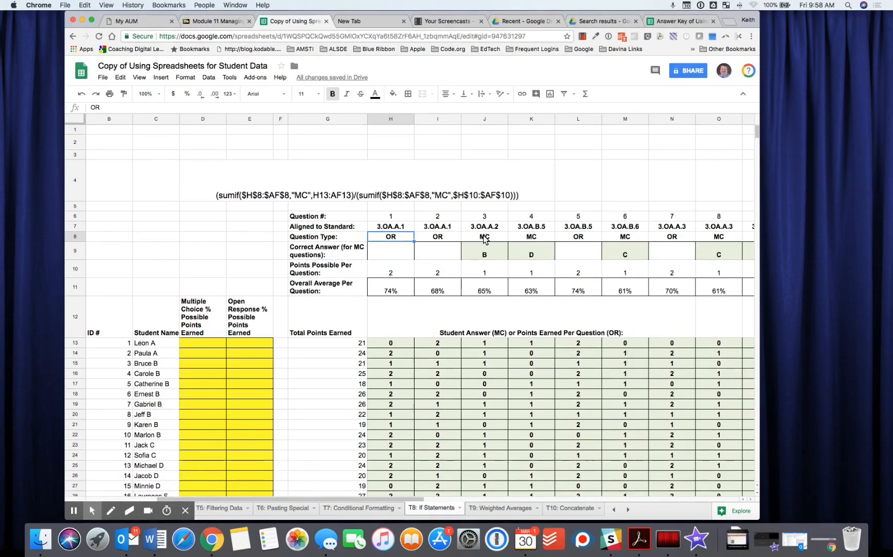
Step: Compare the formula's denominator with the points possible in H10:K10, the question types in H8:K8 and the first student's points in row 13
left_click(297, 199)
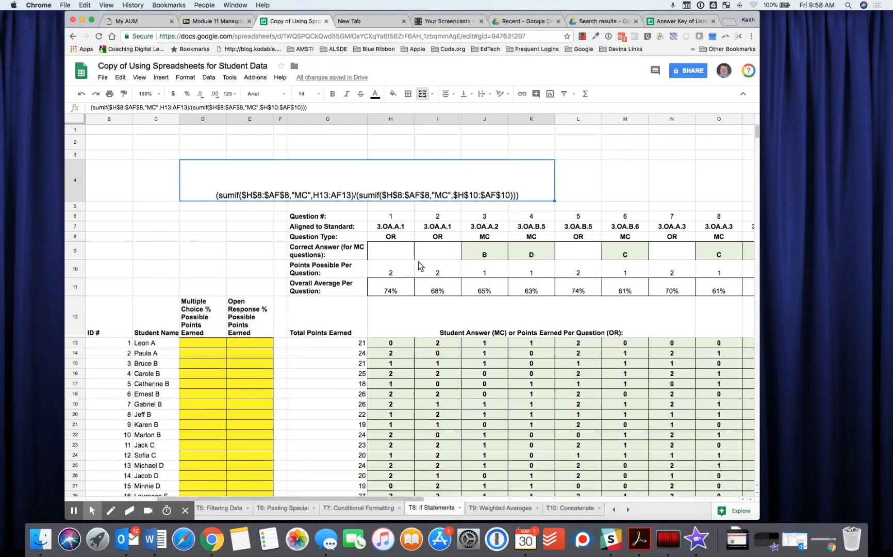
left_click(390, 270)
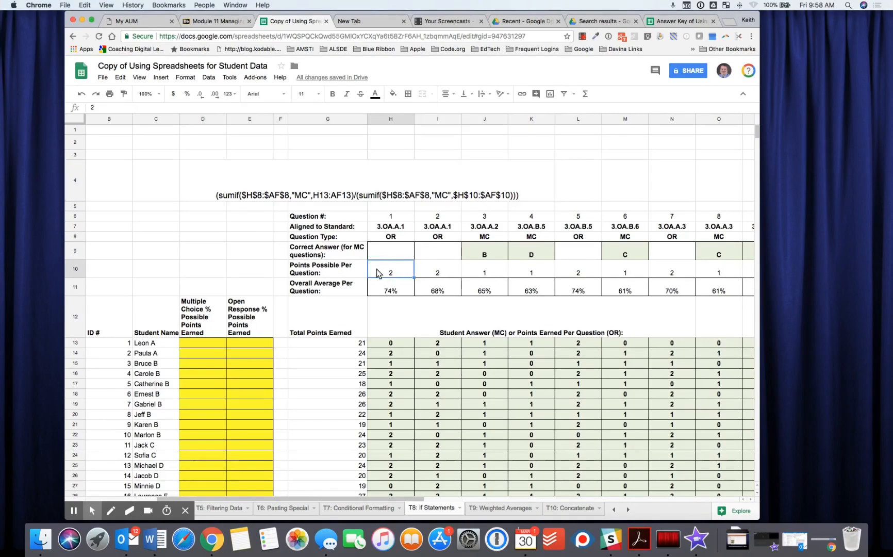
left_click_drag(394, 273, 556, 278)
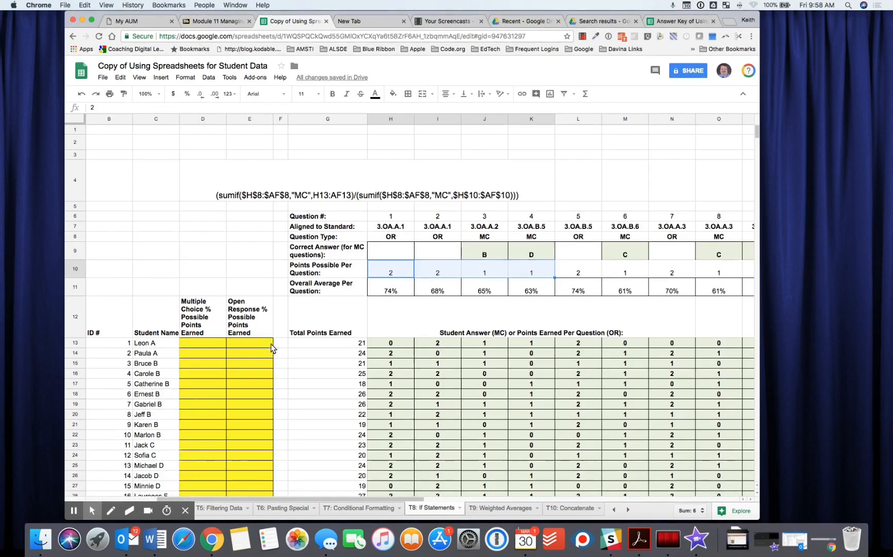
left_click(393, 272)
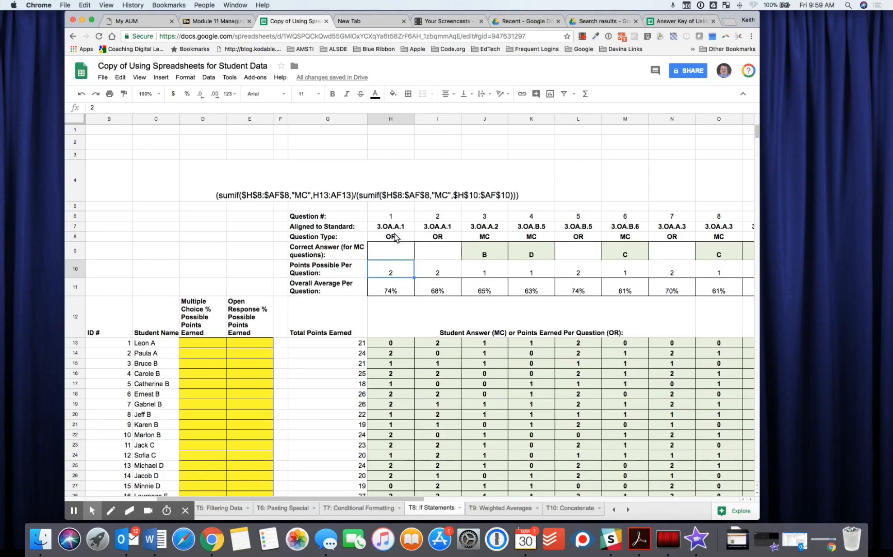
left_click_drag(396, 241, 536, 240)
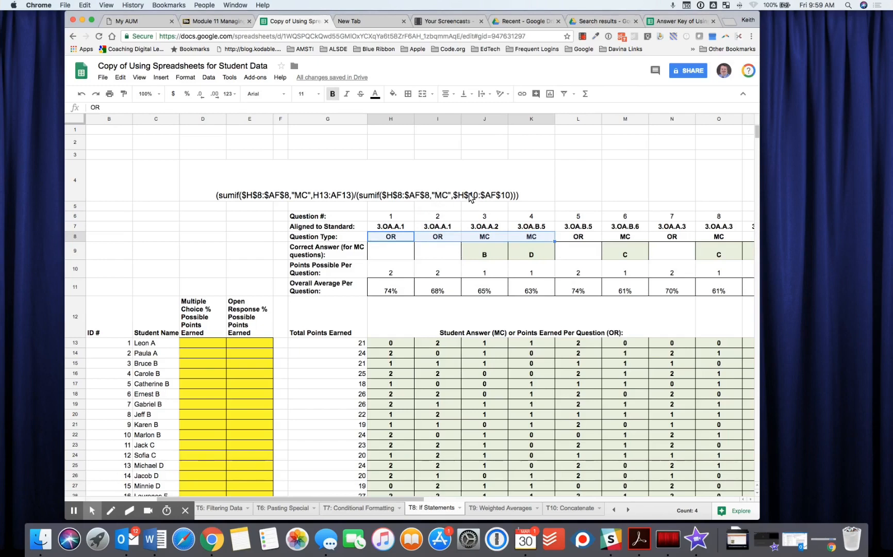
left_click_drag(390, 273, 515, 275)
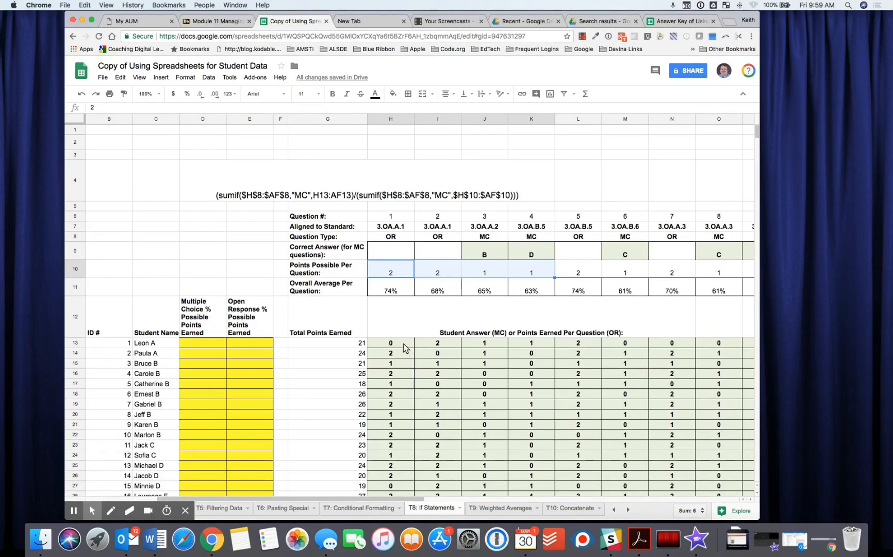
left_click_drag(405, 348, 564, 344)
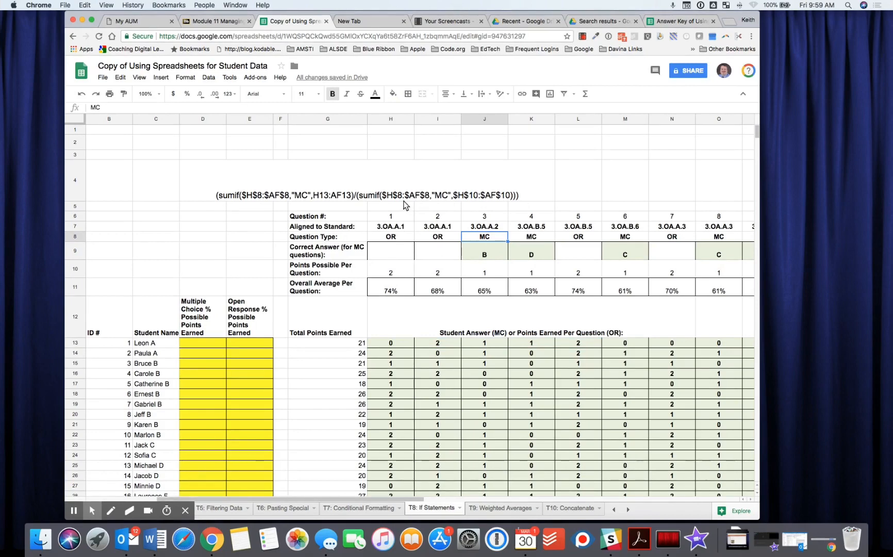
left_click_drag(391, 273, 536, 273)
left_click(488, 240)
Step: Start a parenthesized SUMIF formula in D13 using the question-type range H8:AF8 and enter it
left_click(200, 342)
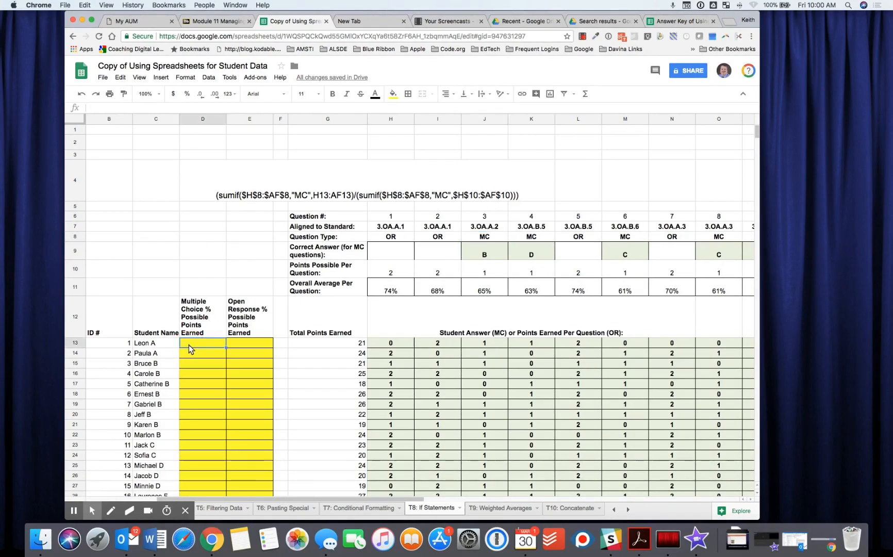
left_click(118, 107)
type("=")
type("(")
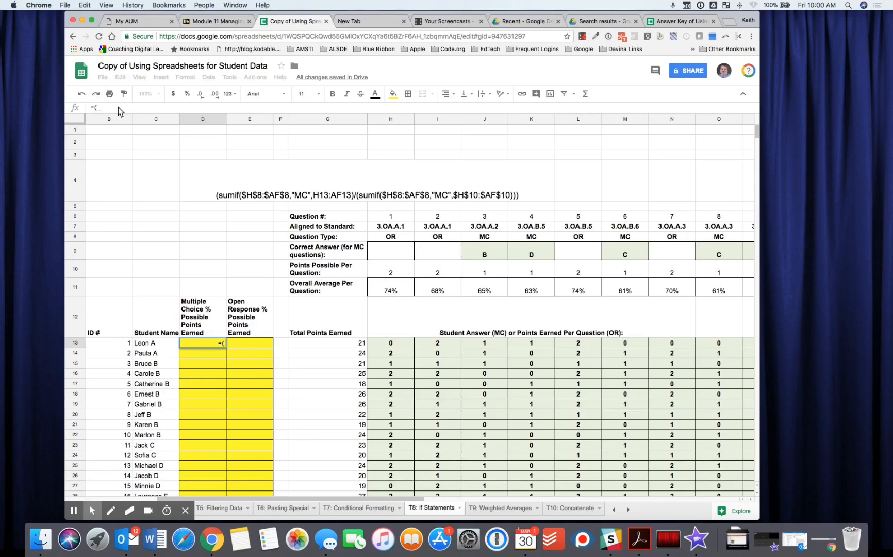
type("sumif")
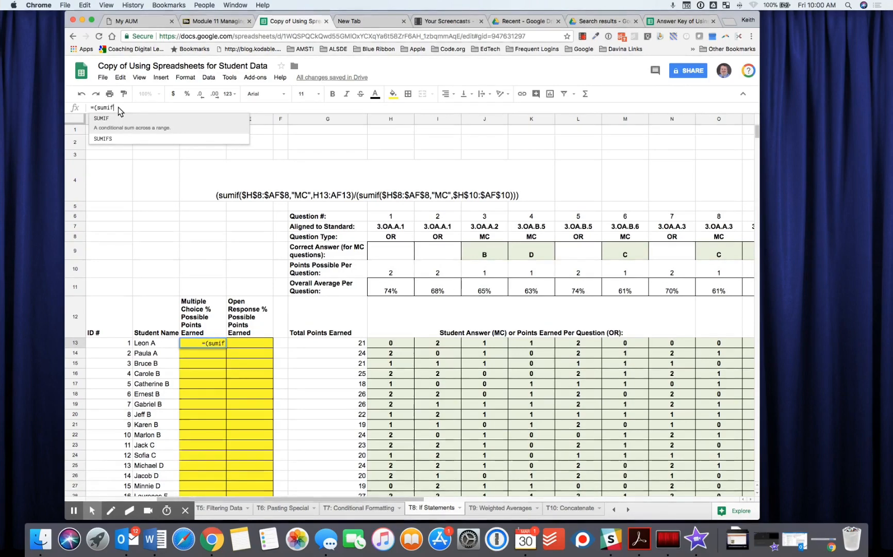
type("(")
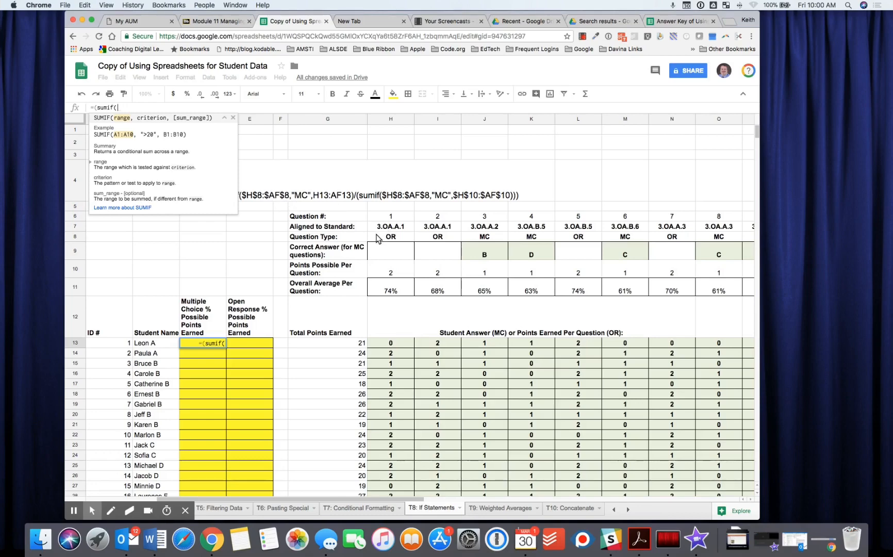
left_click_drag(390, 236, 718, 238)
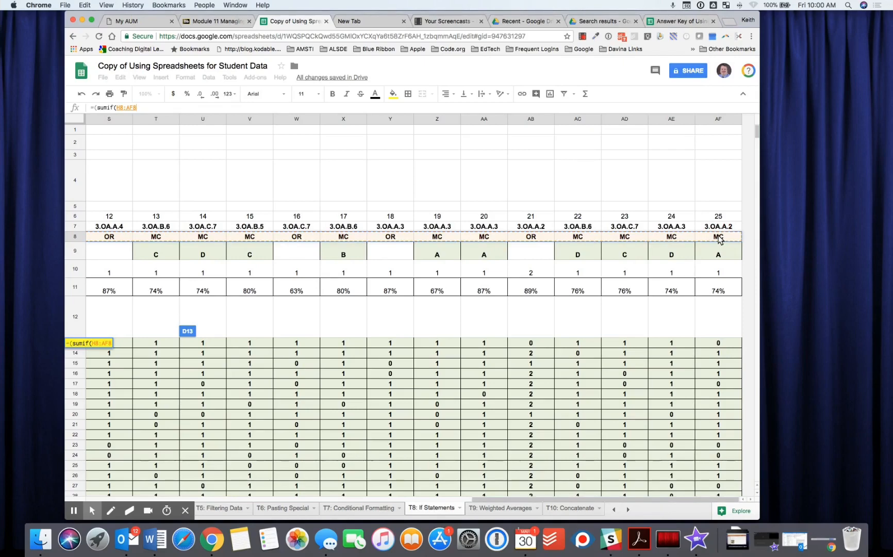
key("Return")
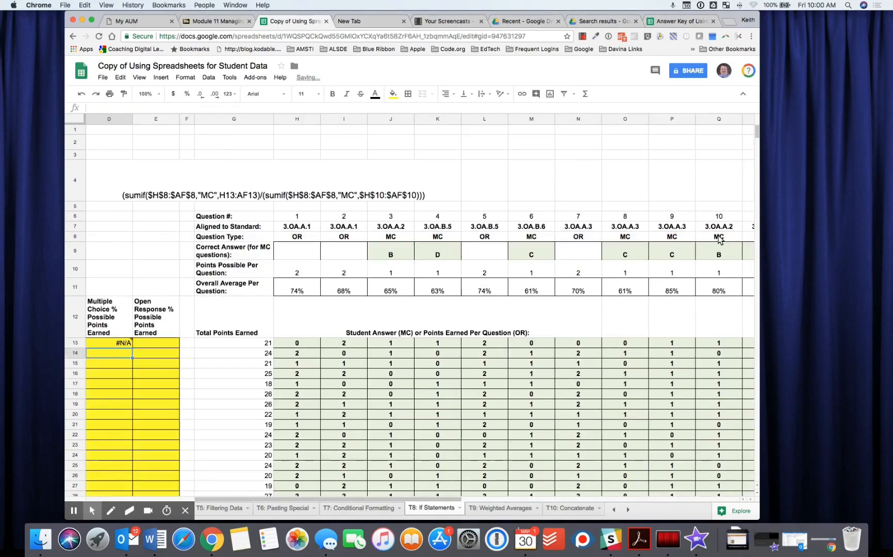
Step: Complete D13's SUMIF formula with the criterion "MC" and the sum range H13:AF13
left_click(108, 322)
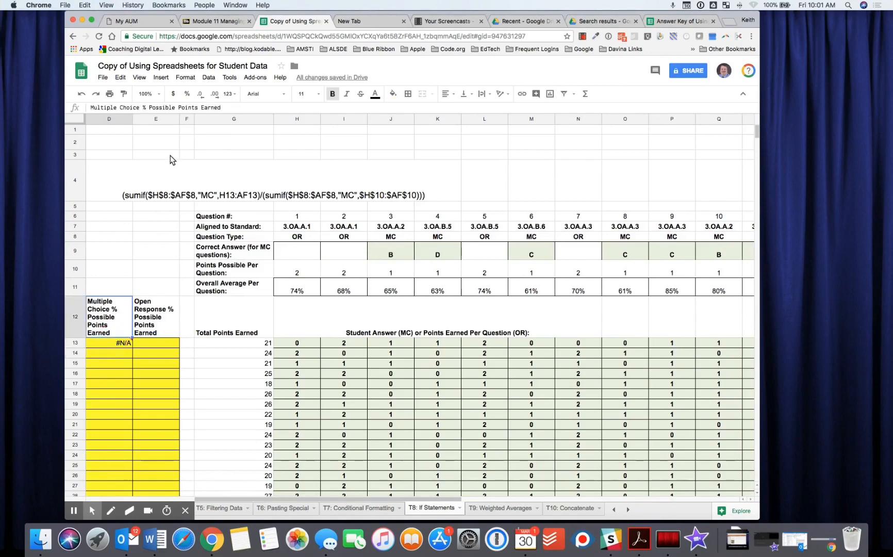
left_click(220, 107)
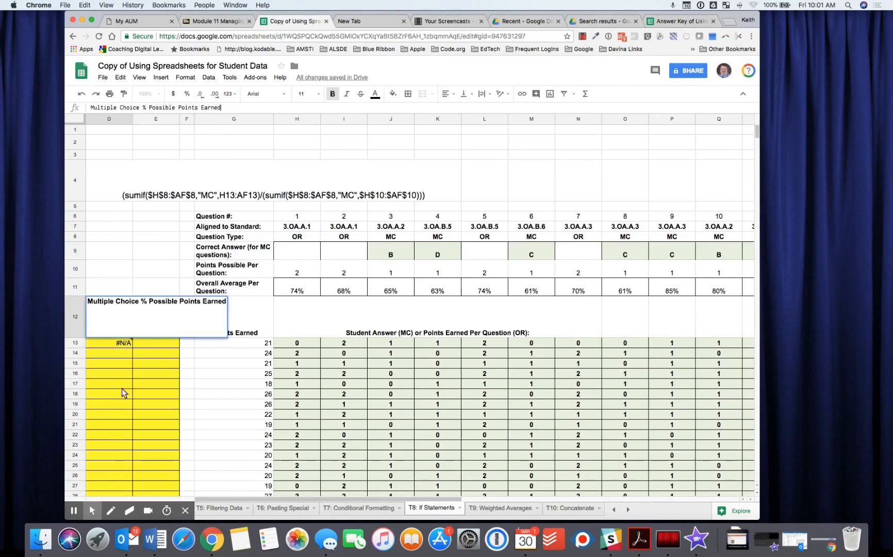
left_click(111, 343)
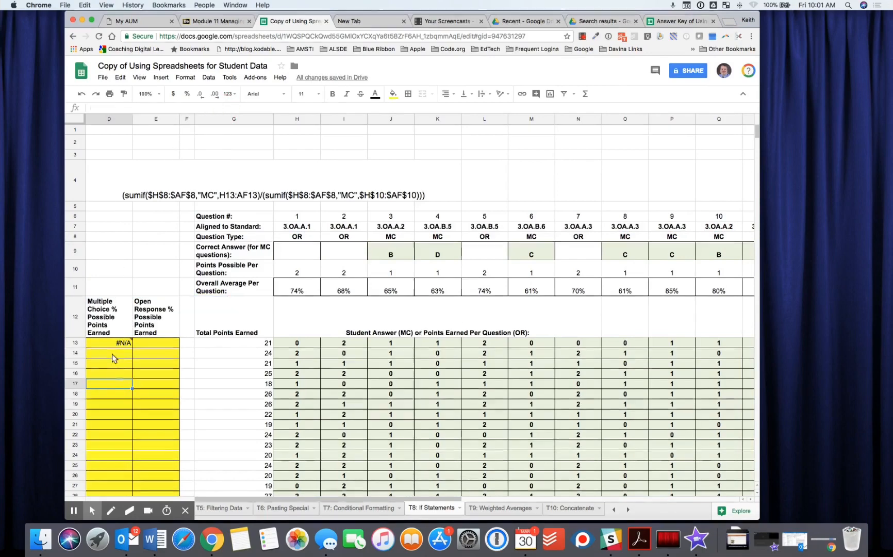
left_click(133, 108)
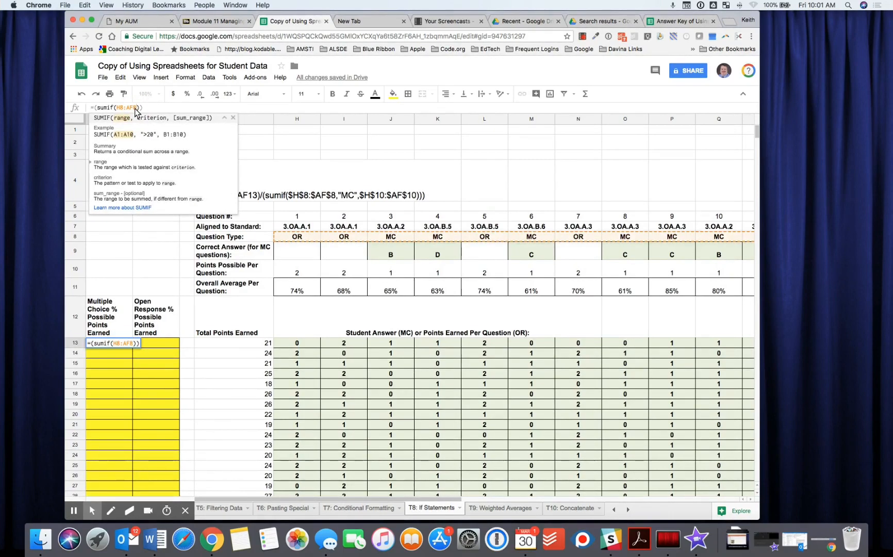
type(",")
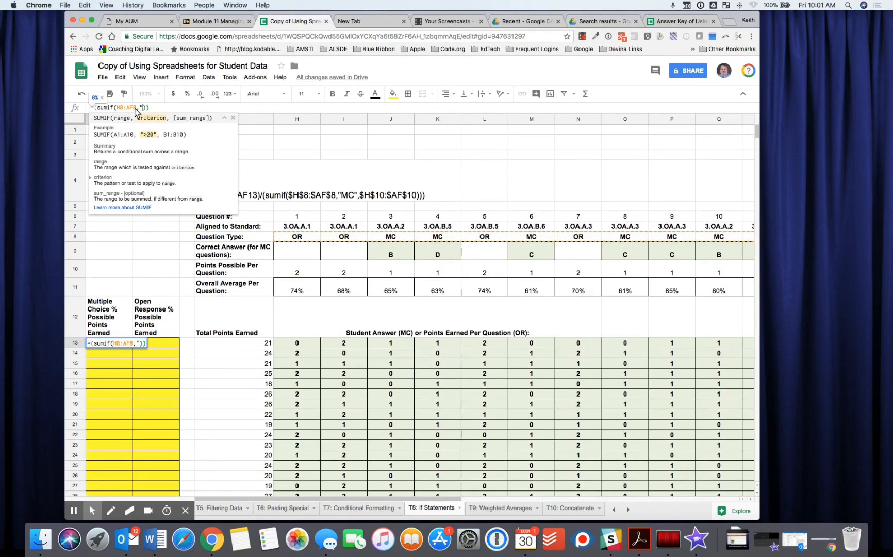
type("\"MC\"")
type(")")
type(",")
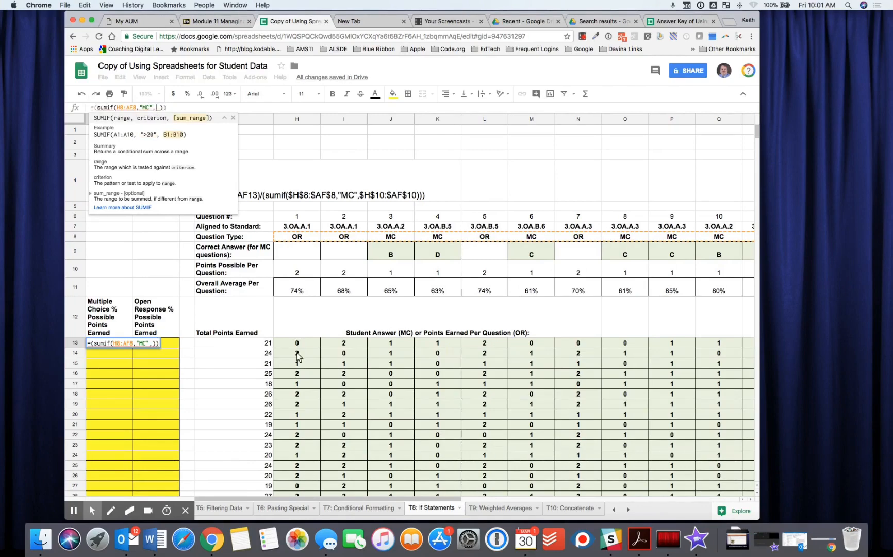
left_click_drag(304, 346, 735, 345)
key("Return")
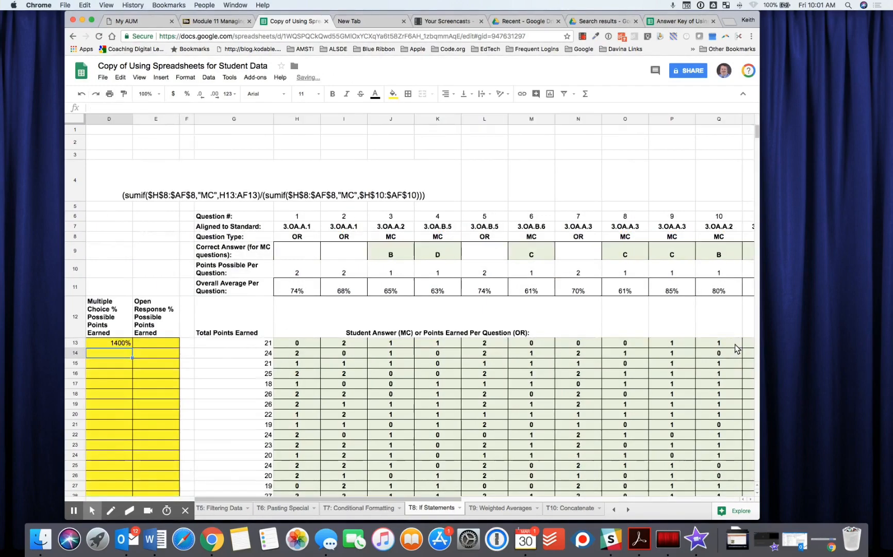
Step: Anchor the question-type range H8:AF8 in D13's SUMIF formula with dollar signs before its column letters and row numbers
left_click(117, 342)
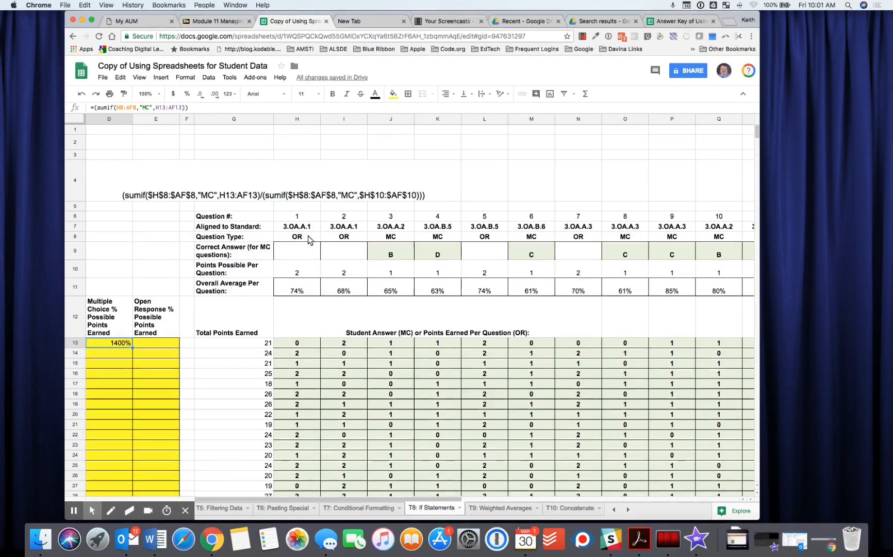
left_click(117, 109)
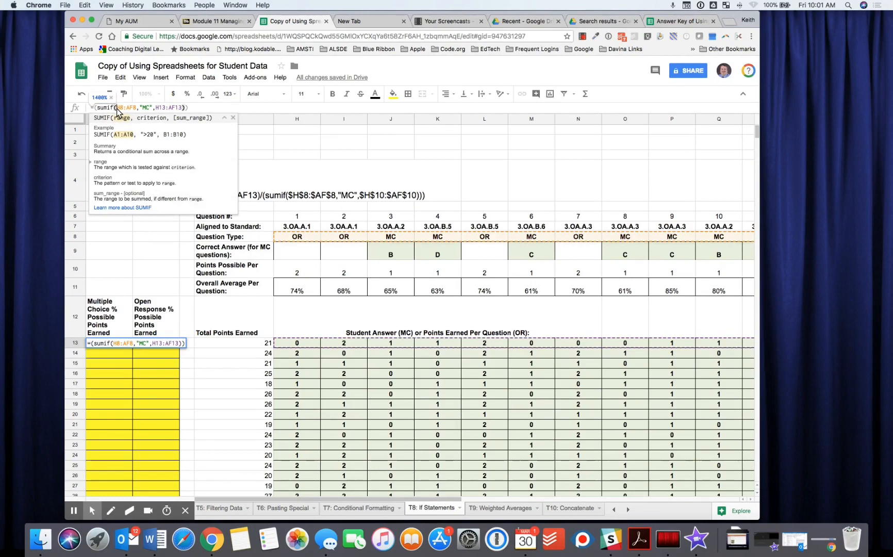
type("$H$")
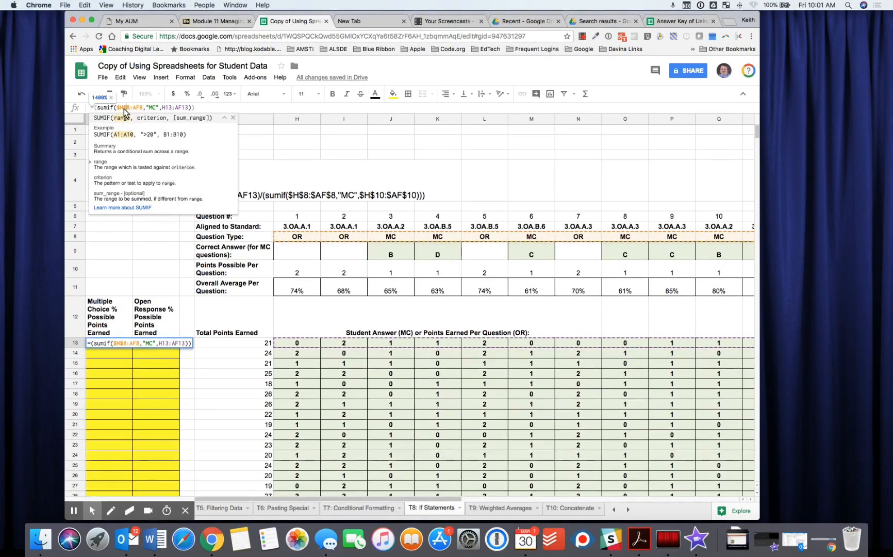
left_click(124, 110)
type("$")
left_click(134, 108)
type("$")
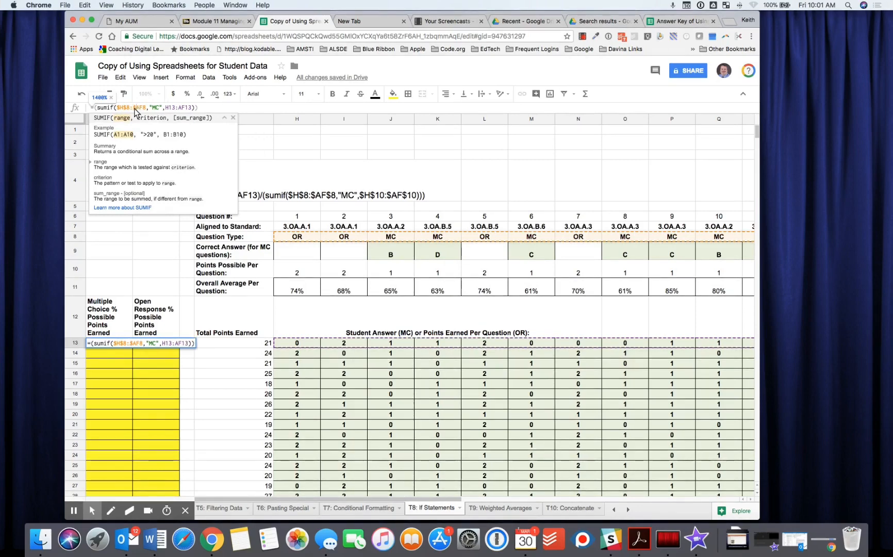
left_click(143, 109)
type("$")
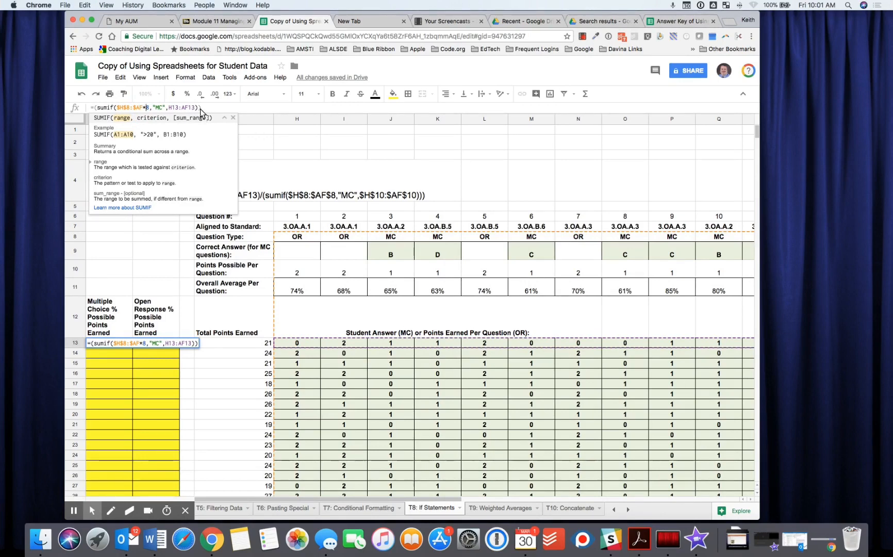
Step: Extend D13's formula with a division by a second parenthesized SUMIF that tests the question-type range H8:AF8
left_click(199, 108)
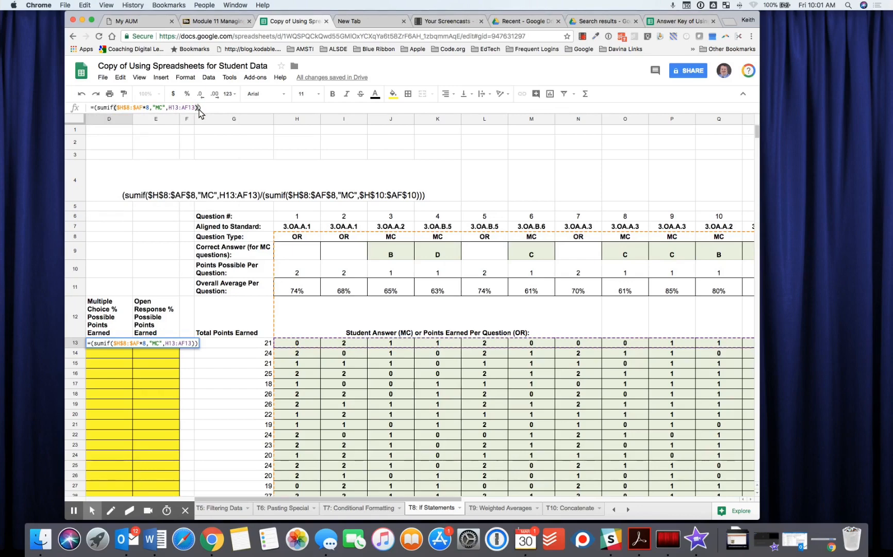
type("/")
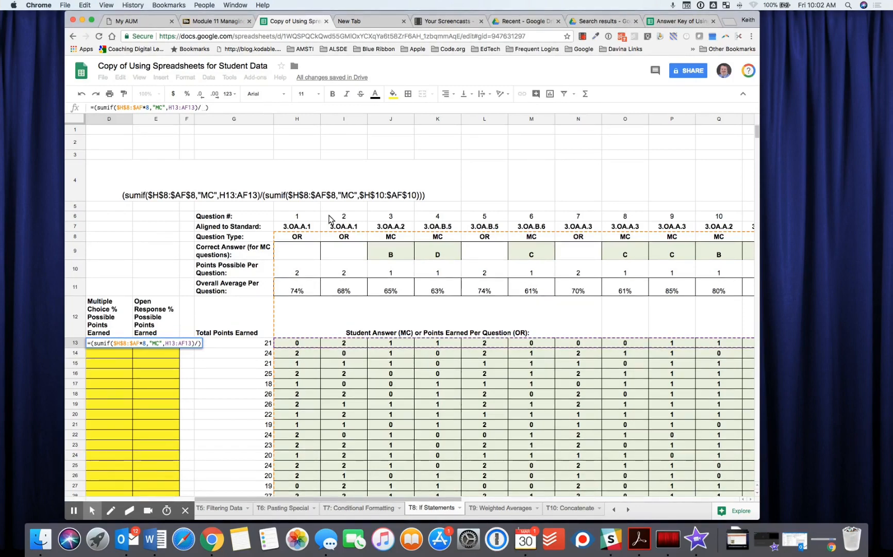
type("(su")
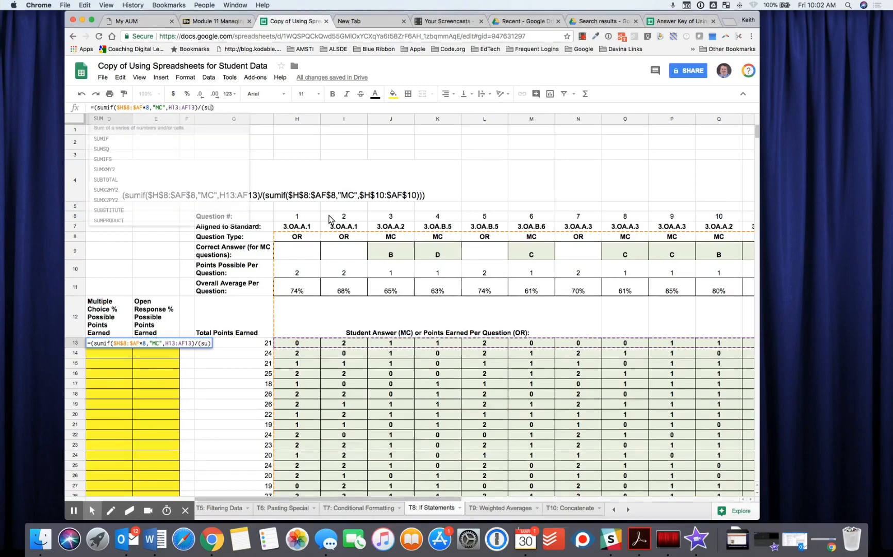
type("mif")
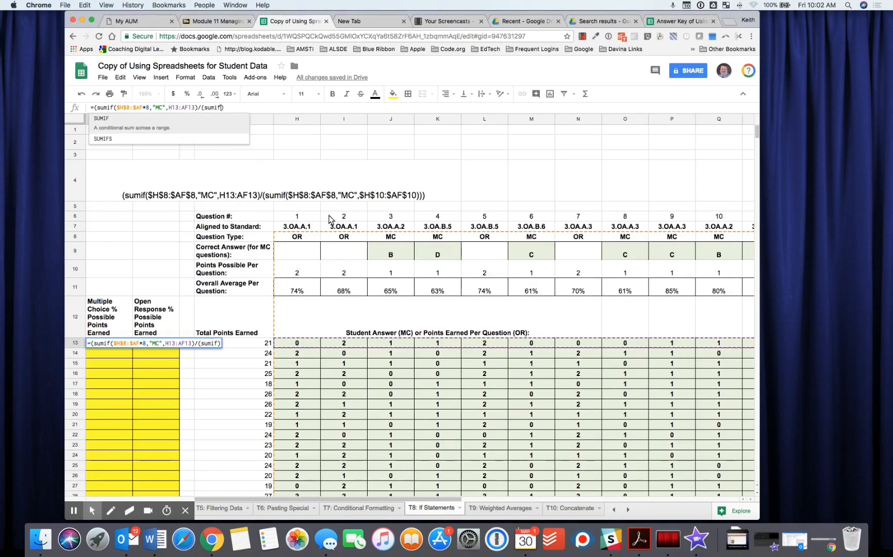
type("(")
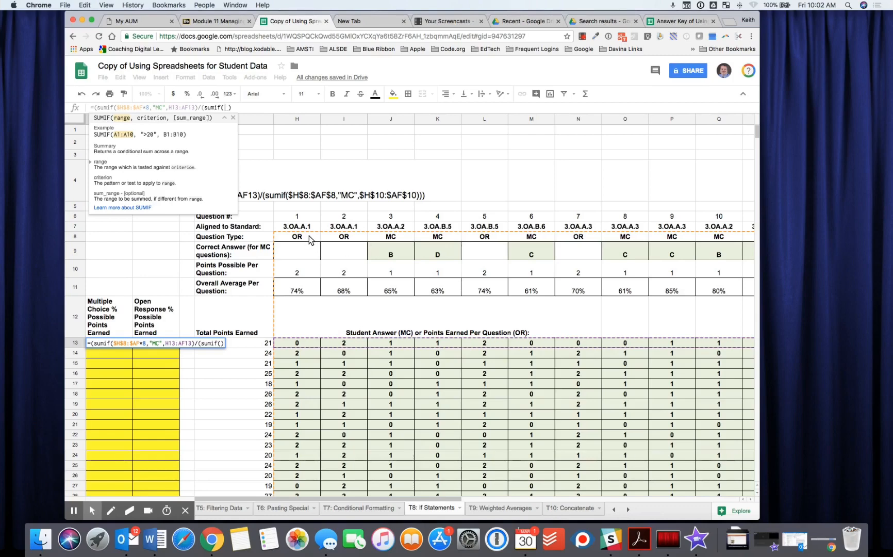
left_click_drag(310, 236, 761, 236)
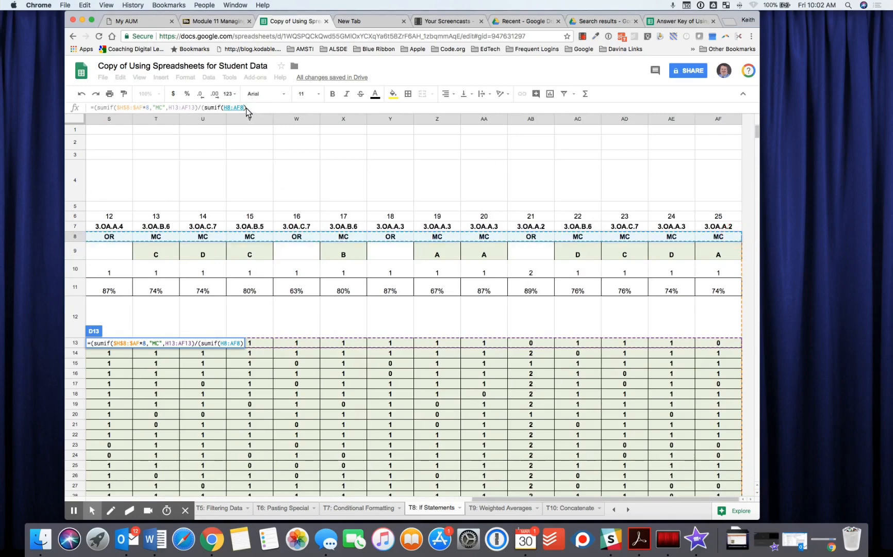
Step: Give the denominator SUMIF in D13 the criterion "MC" and the points-possible sum range H10:AF10
type(",")
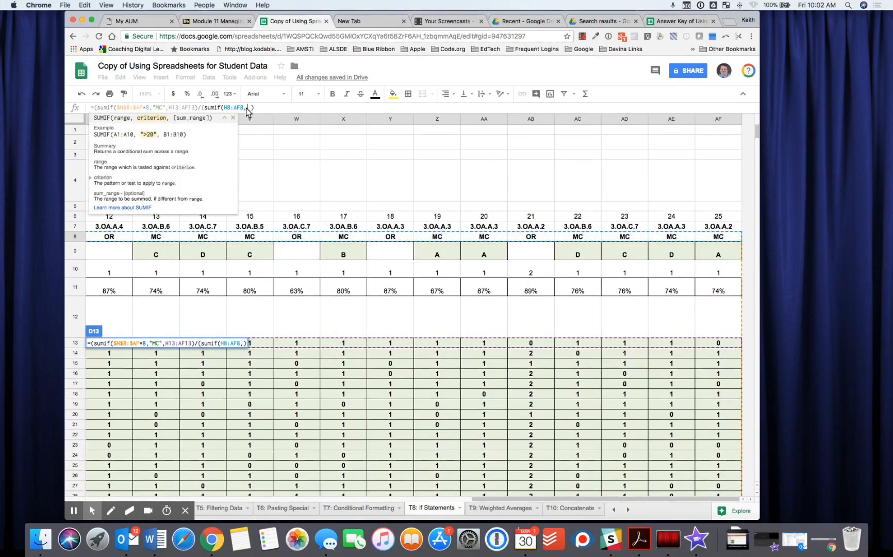
type("\"")
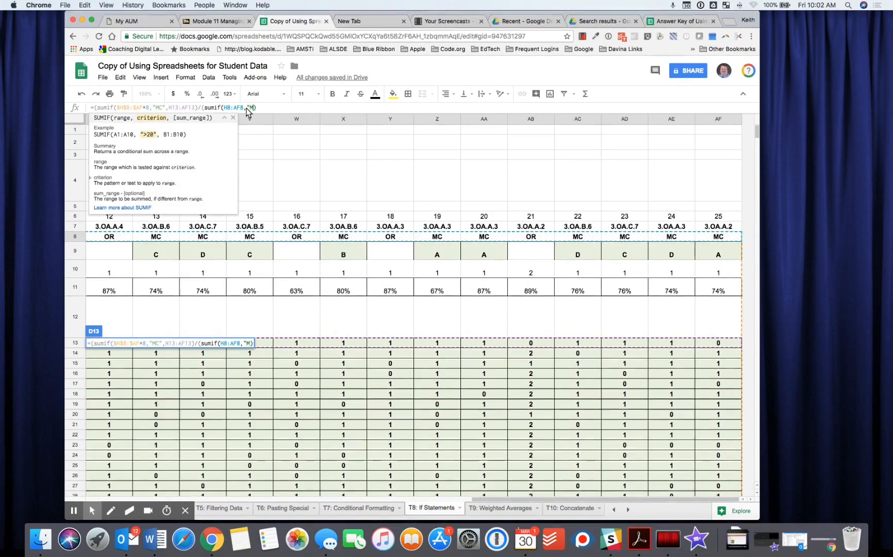
type("MC\"")
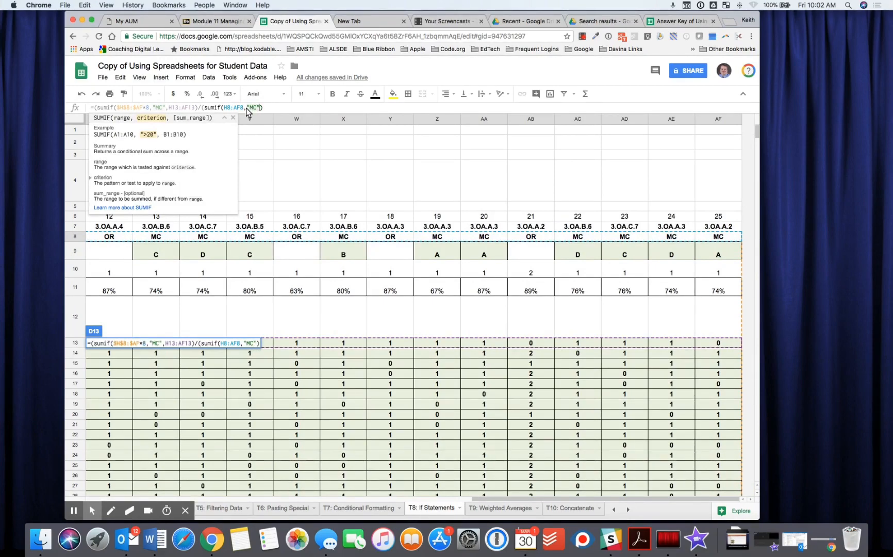
type(",")
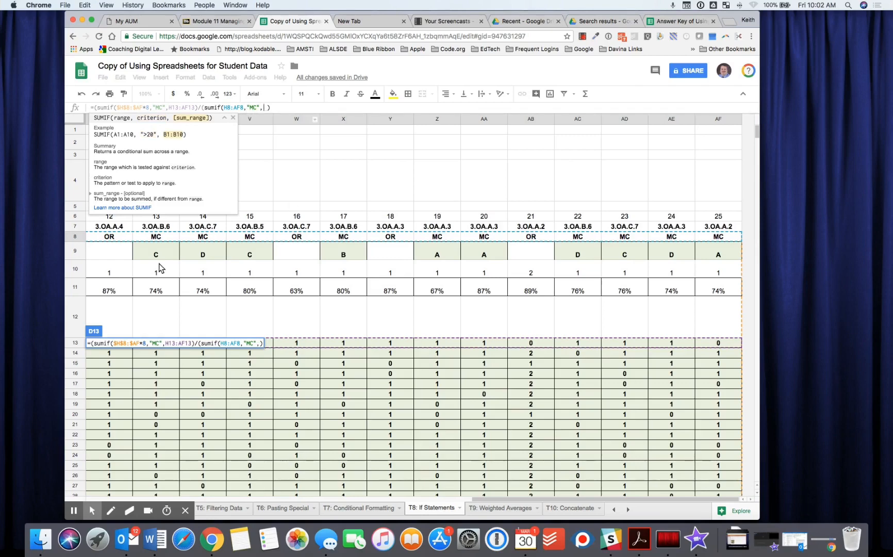
scroll(160, 267, "left", 10)
scroll(159, 267, "right", 3)
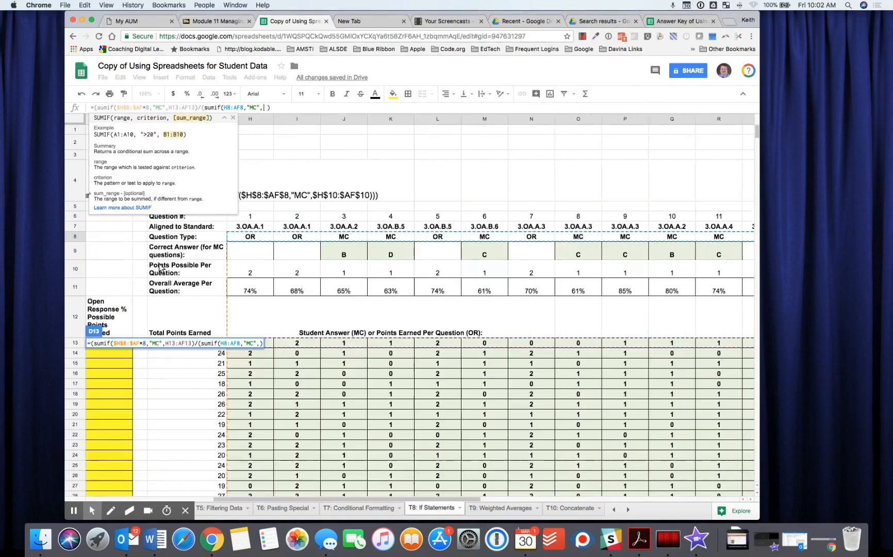
left_click_drag(248, 273, 773, 268)
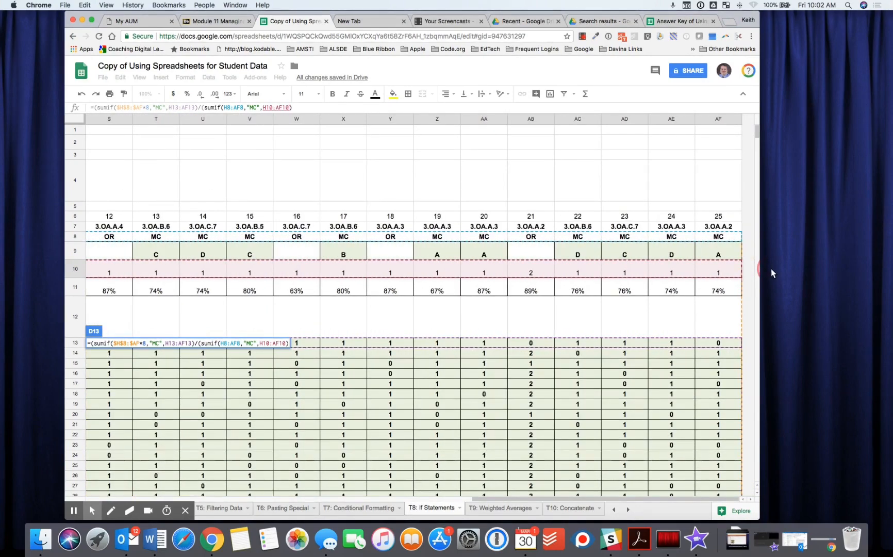
left_click_drag(772, 269, 734, 269)
Step: Make the denominator's question-type range in D13 absolute as $H$8:$AF$8
left_click(225, 109)
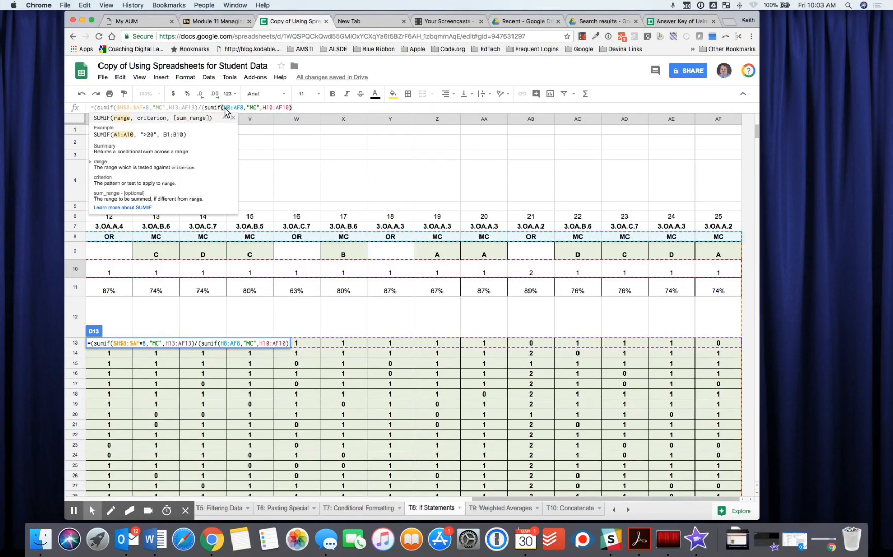
type("$")
left_click(231, 110)
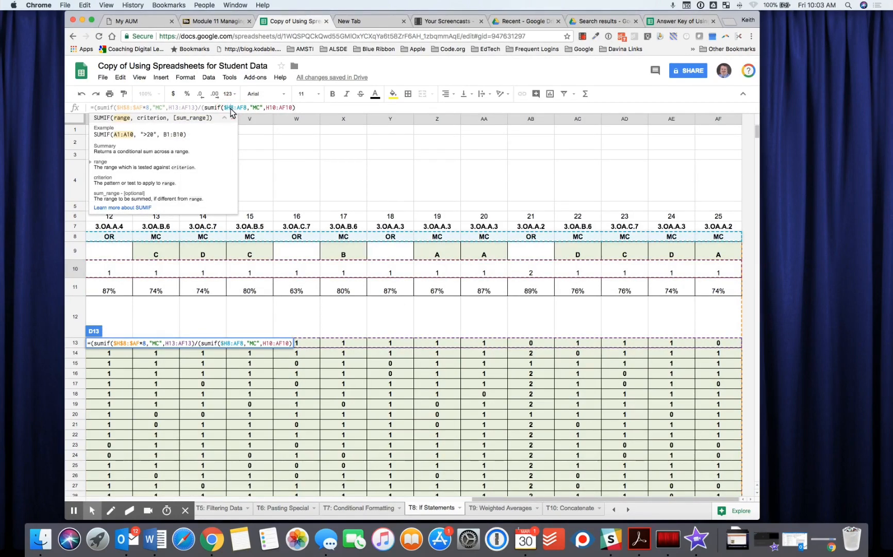
type("$")
left_click(241, 109)
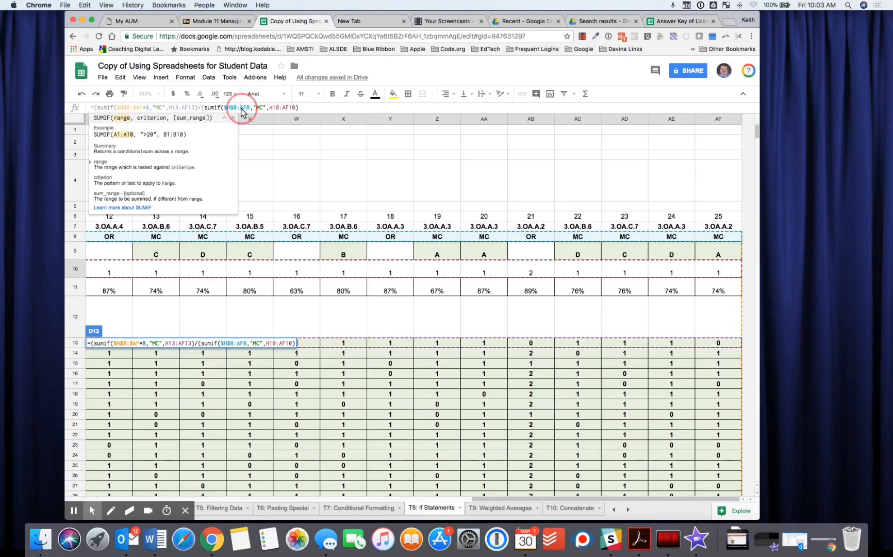
type("$")
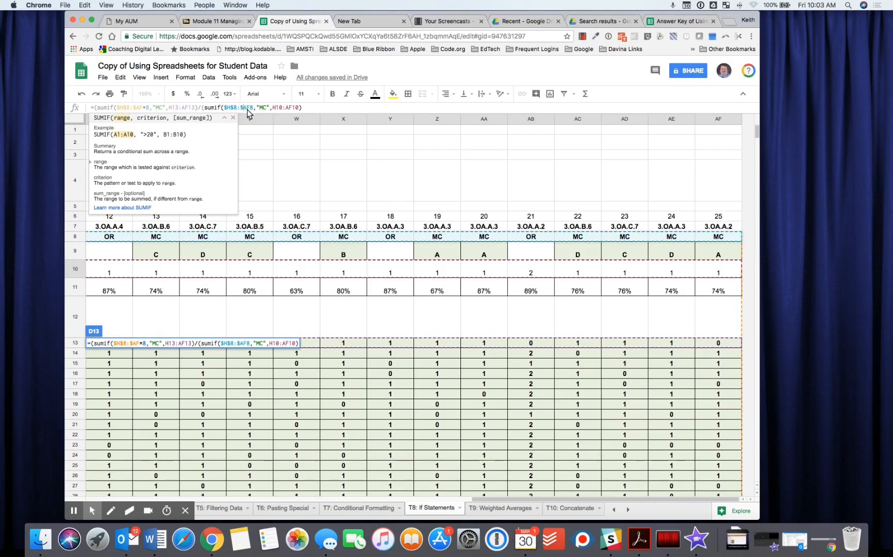
left_click(249, 109)
type("$")
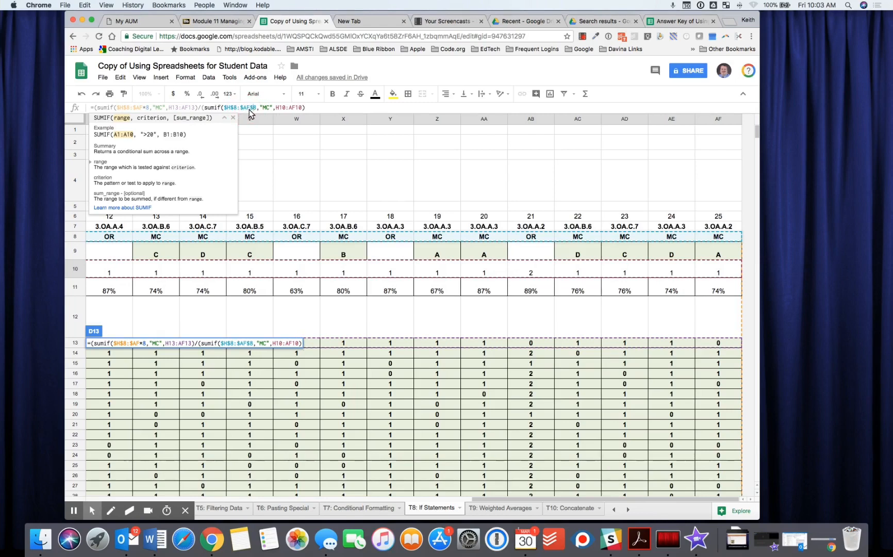
Step: Make the denominator's points-possible range in D13 absolute as $H$10:$AF$10
left_click(276, 109)
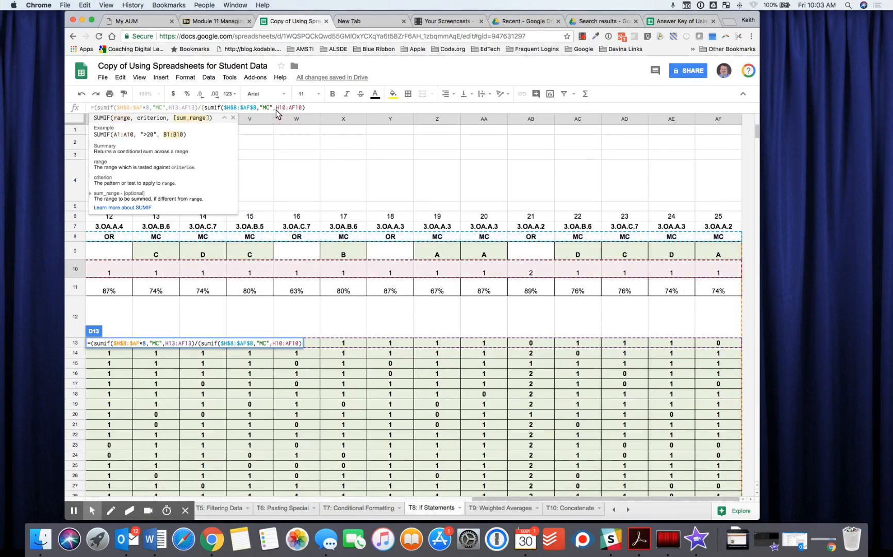
type("$")
left_click(282, 109)
type("$H$")
left_click(297, 109)
type("$H$")
left_click(304, 110)
type("$H$")
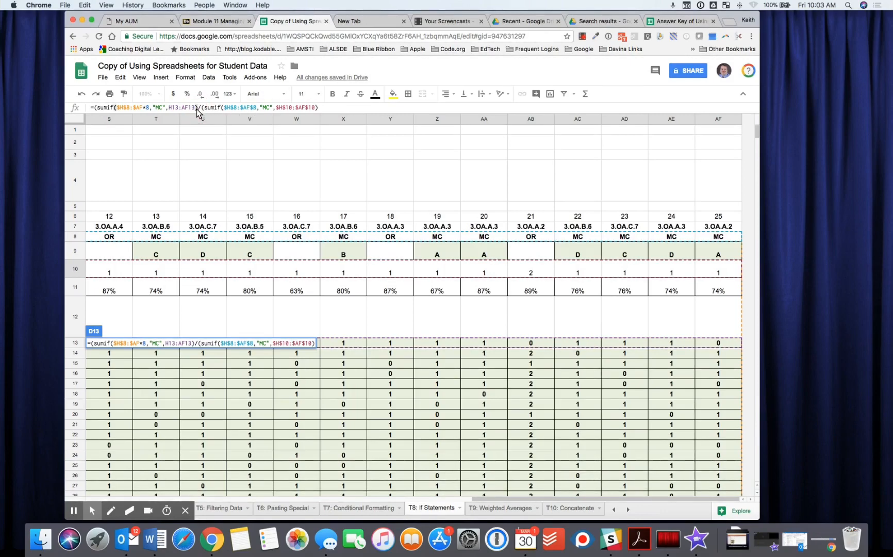
Step: Add the missing closing parentheses after the numerator and the denominator in D13, and enter the formula
type(")")
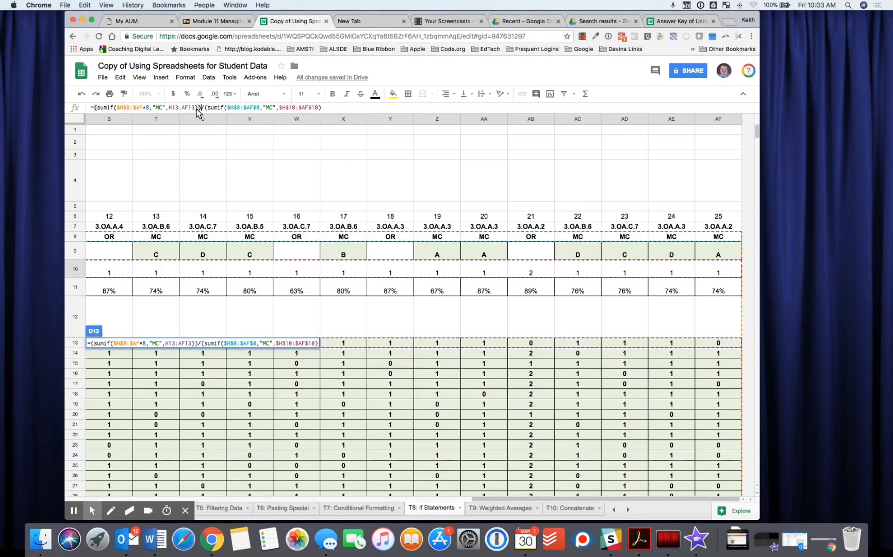
left_click(327, 110)
type(")")
key("Return")
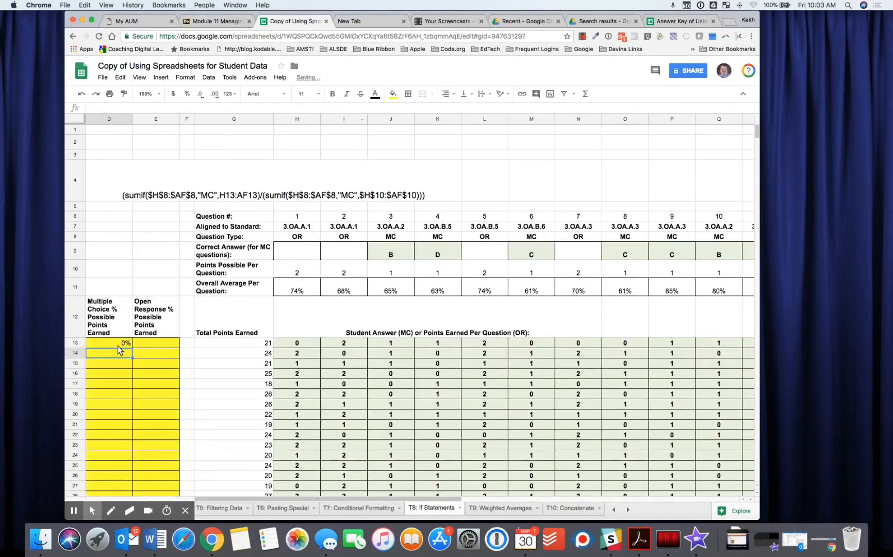
Step: Replace the asterisk in the numerator's range in D13 with a dollar sign, making it $H$8:$AF$8, and enter the formula
left_click(118, 345)
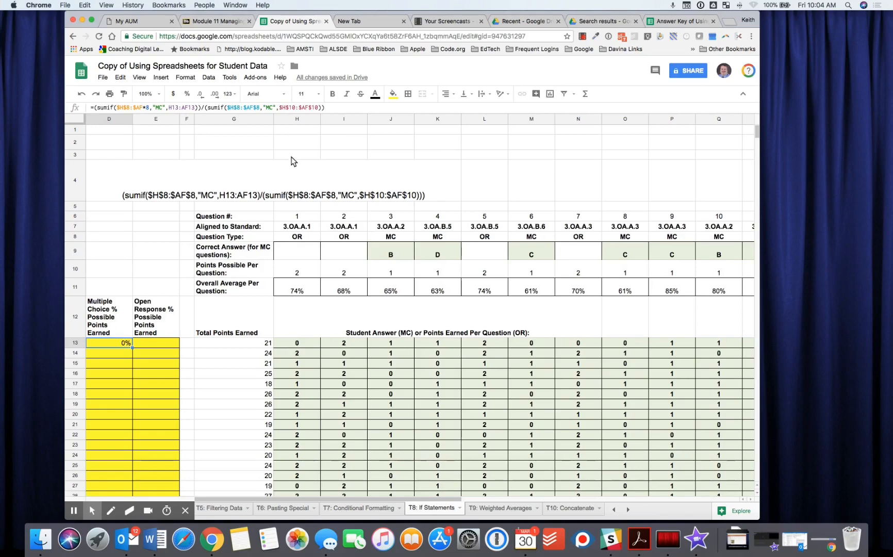
left_click(144, 108)
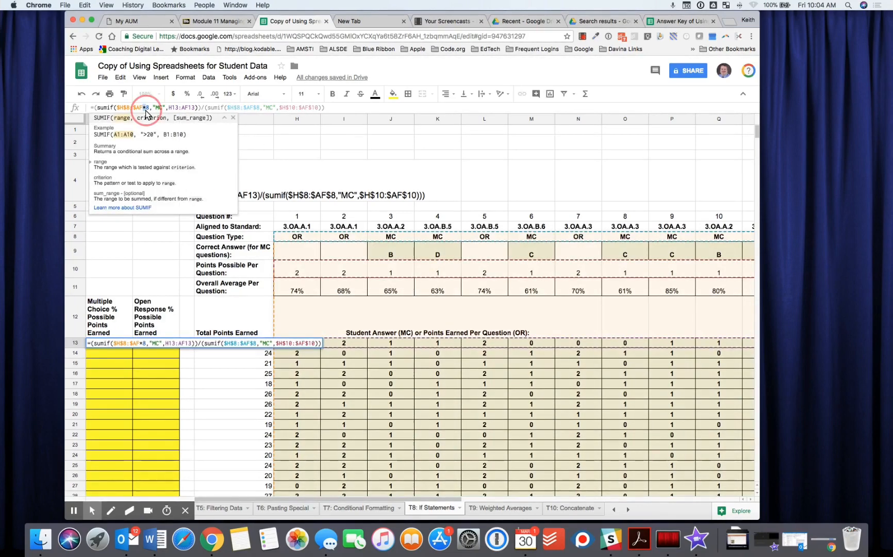
left_click_drag(144, 108, 148, 108)
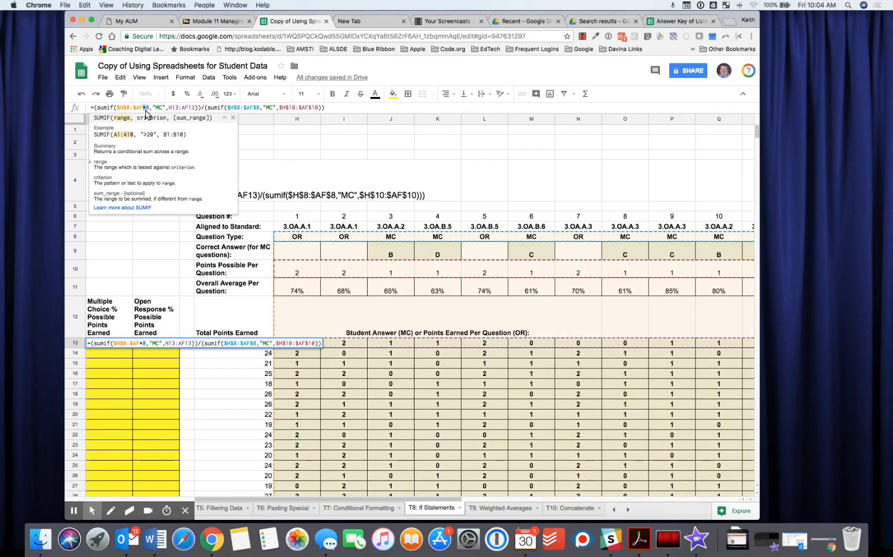
type("$")
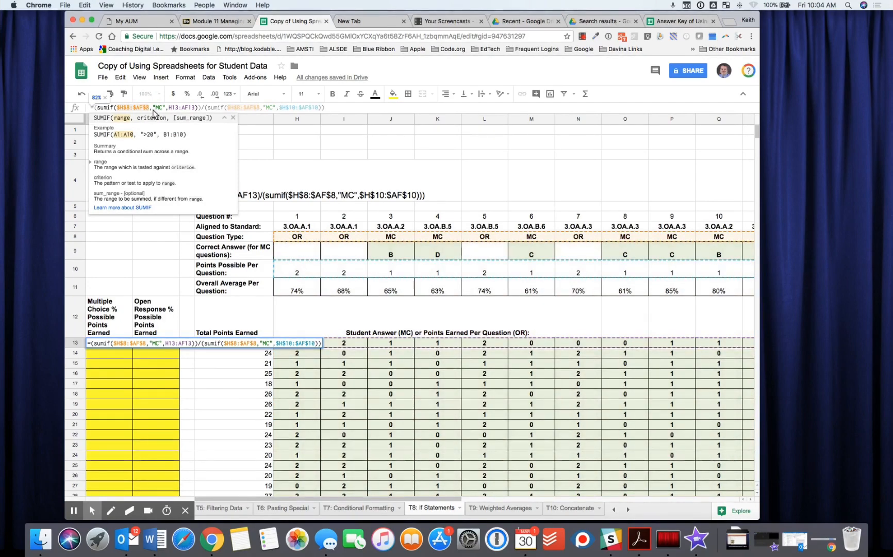
left_click(330, 108)
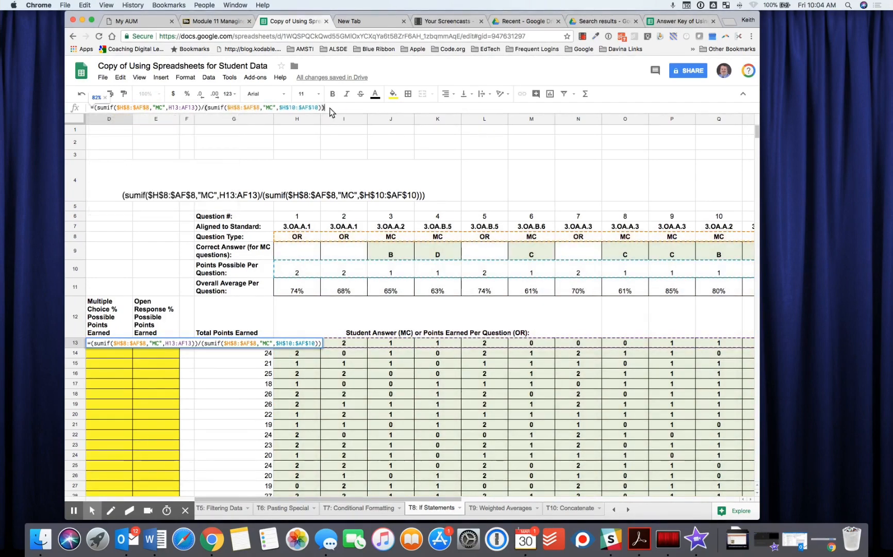
key("Return")
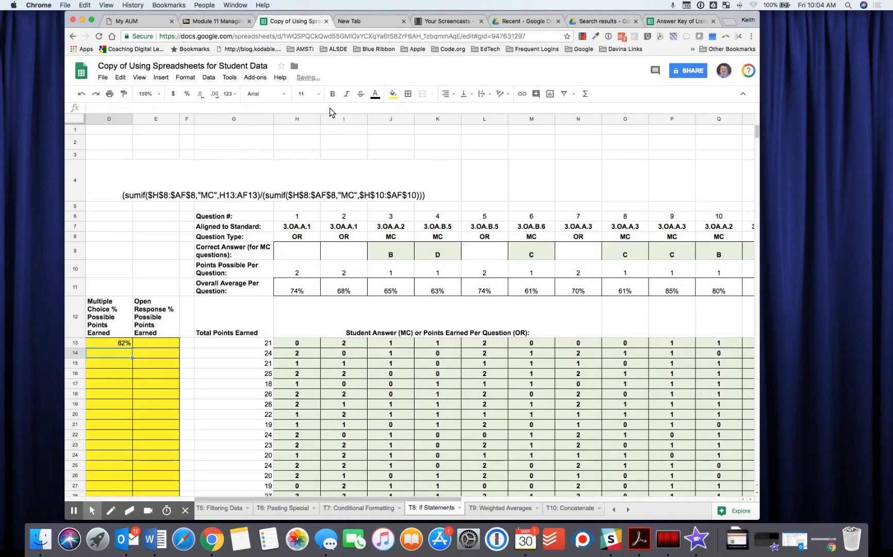
Step: Fill D13's multiple-choice percentage formula down through D17
left_click(108, 346)
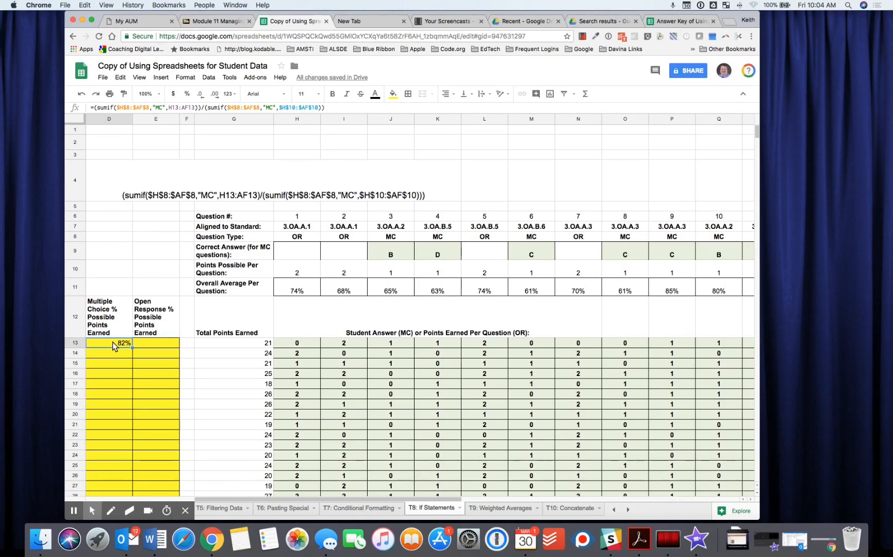
scroll(113, 342, "down", 1)
scroll(113, 341, "down", 1)
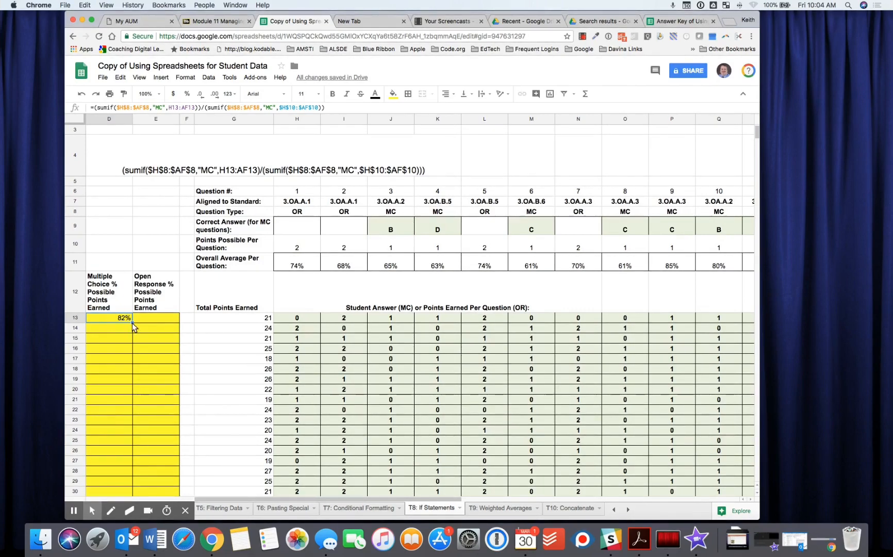
left_click_drag(132, 323, 131, 327)
left_click_drag(129, 364, 130, 363)
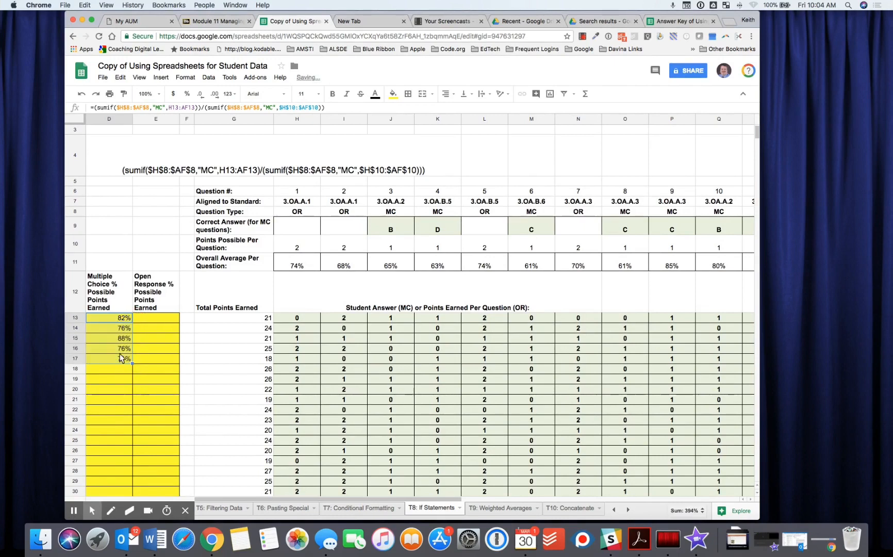
Step: Compare the formulas in D13 through D17 to check how the student score range shifts per row while the other ranges stay absolute
left_click(112, 349)
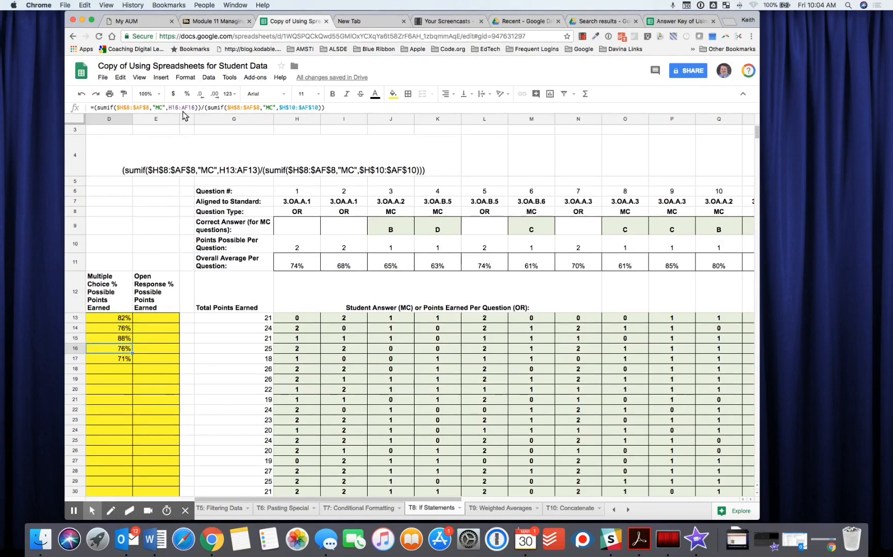
left_click(102, 321)
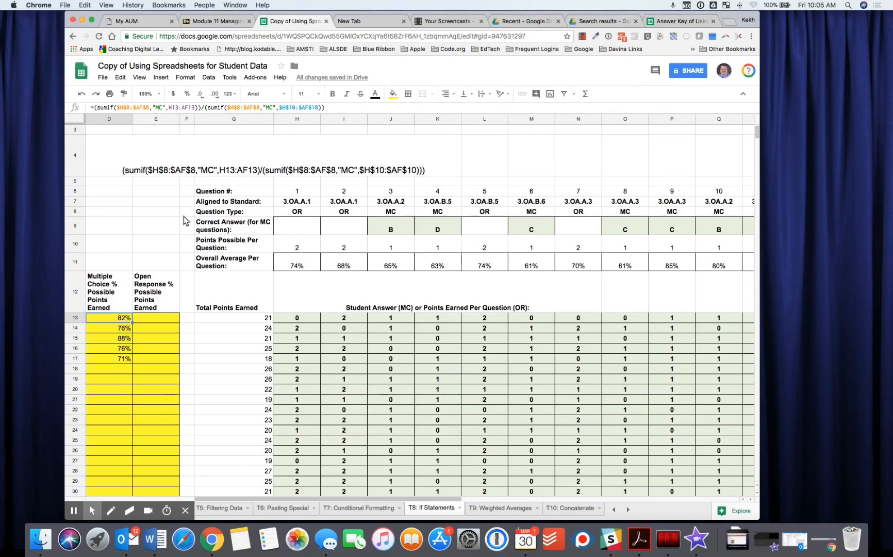
left_click(110, 332)
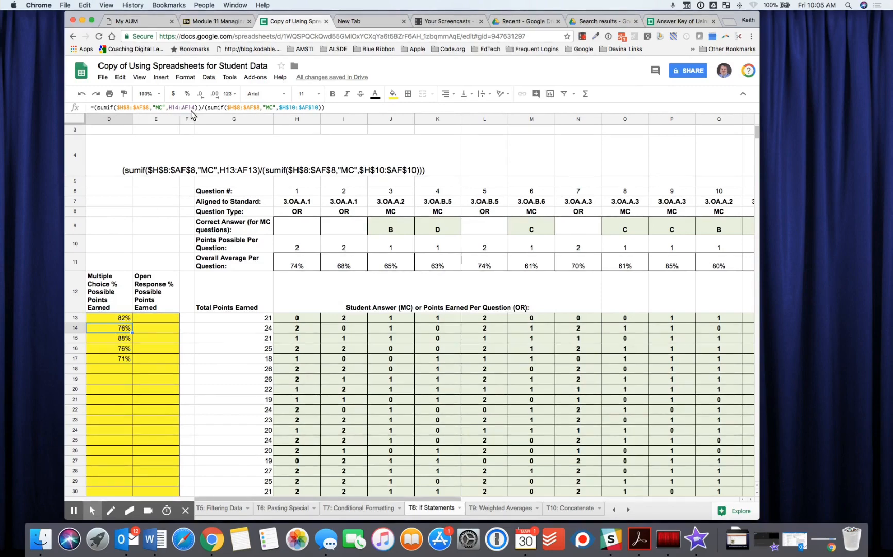
left_click(111, 338)
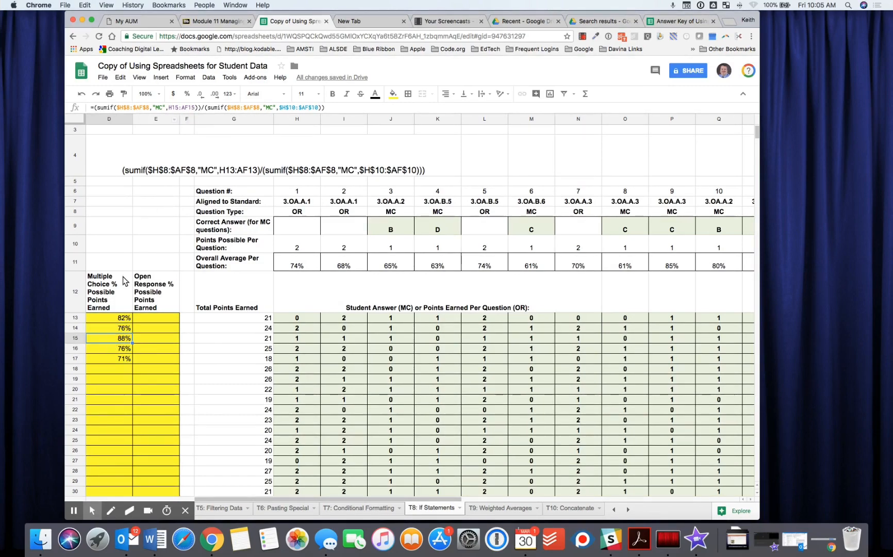
left_click(106, 351)
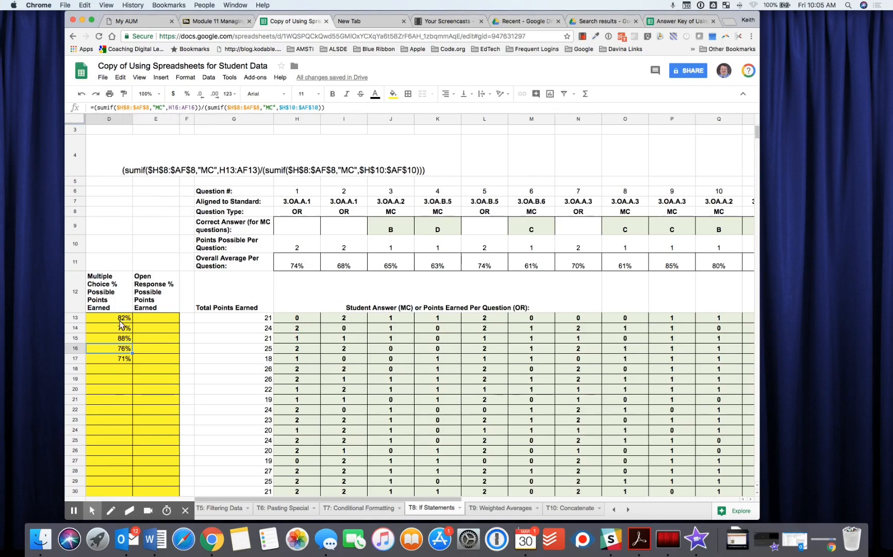
left_click(106, 318)
left_click(117, 359)
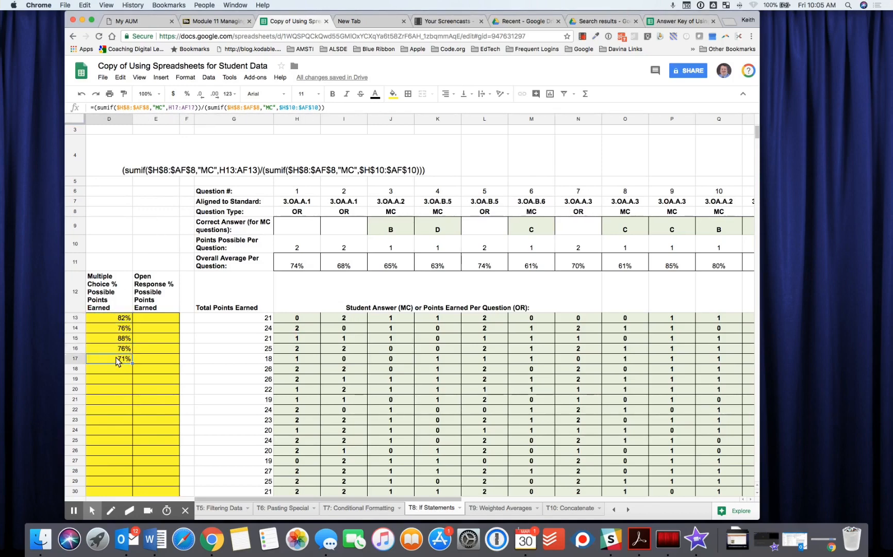
Step: Fill the multiple-choice percentage formula from D17 down through the last student row, D58
scroll(116, 361, "down", 1)
scroll(116, 356, "down", 5)
scroll(116, 356, "left", 2)
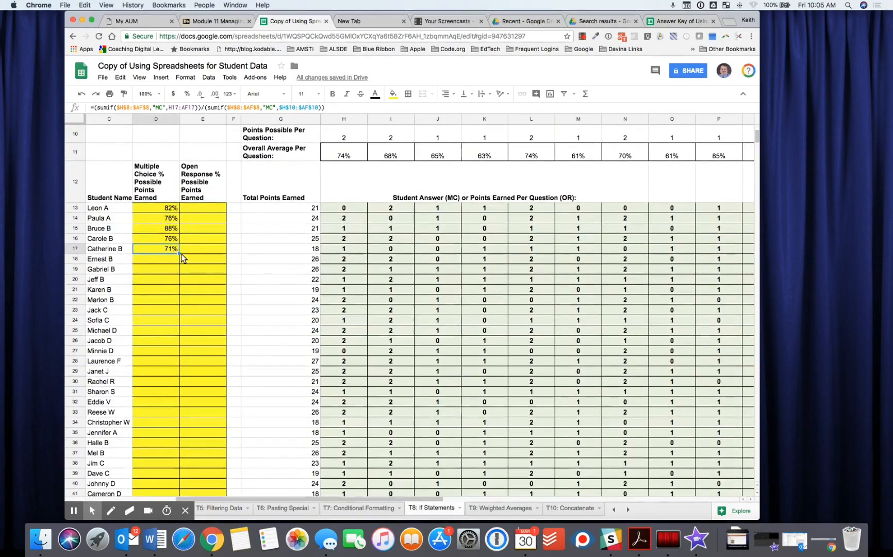
left_click_drag(178, 253, 173, 442)
scroll(199, 308, "up", 10)
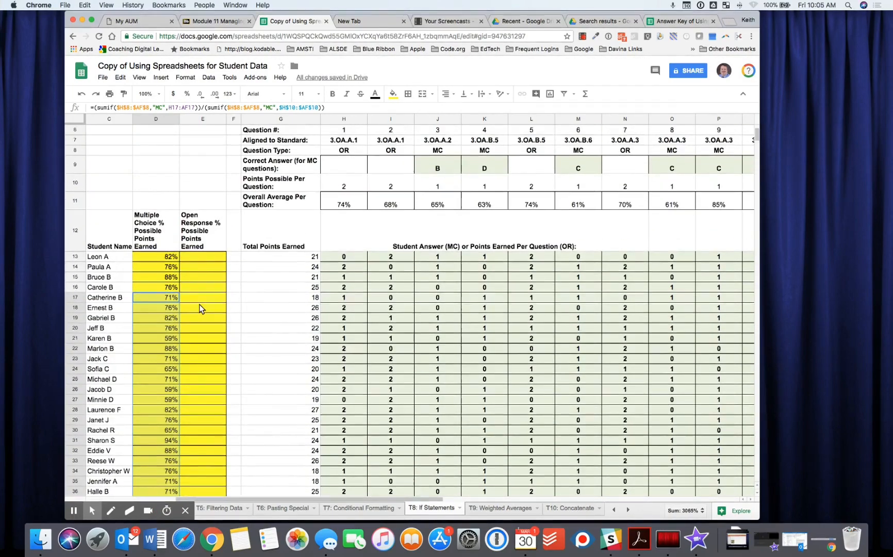
Step: Copy the full formula text from D13 and paste it into E13, the first Open Response percentage cell
left_click(192, 256)
left_click(157, 257)
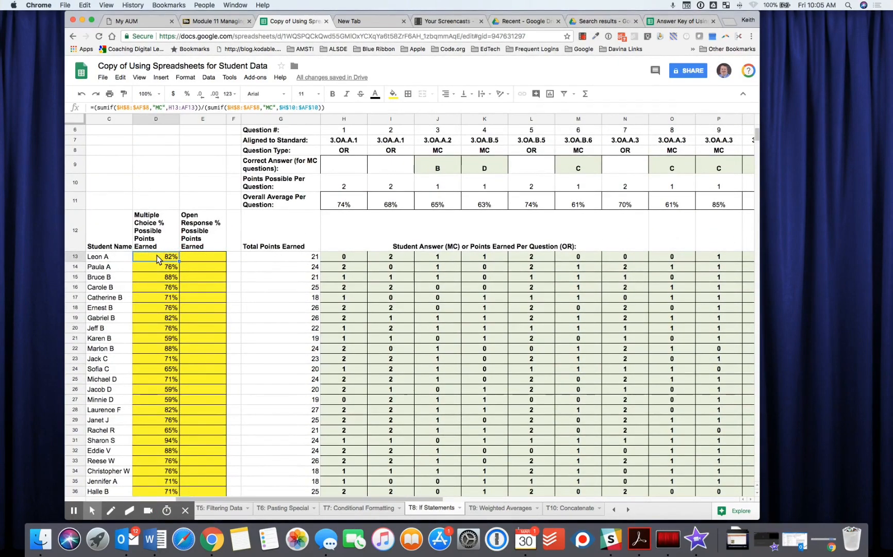
left_click(197, 255)
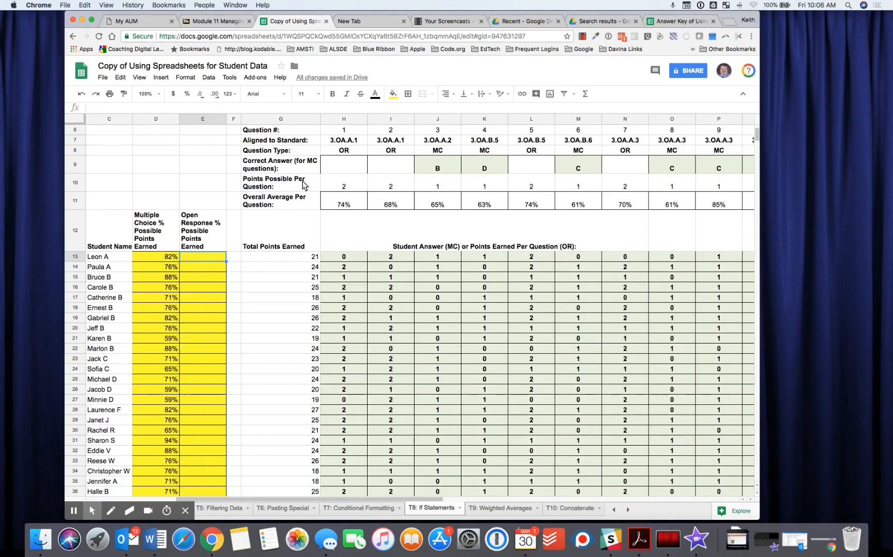
left_click(158, 258)
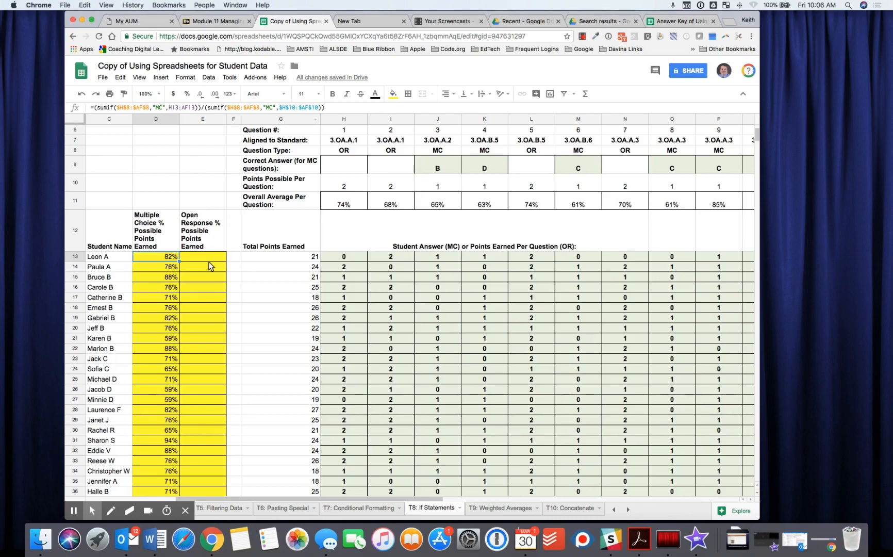
left_click(333, 106)
left_click_drag(334, 109, 89, 110)
key("super+c")
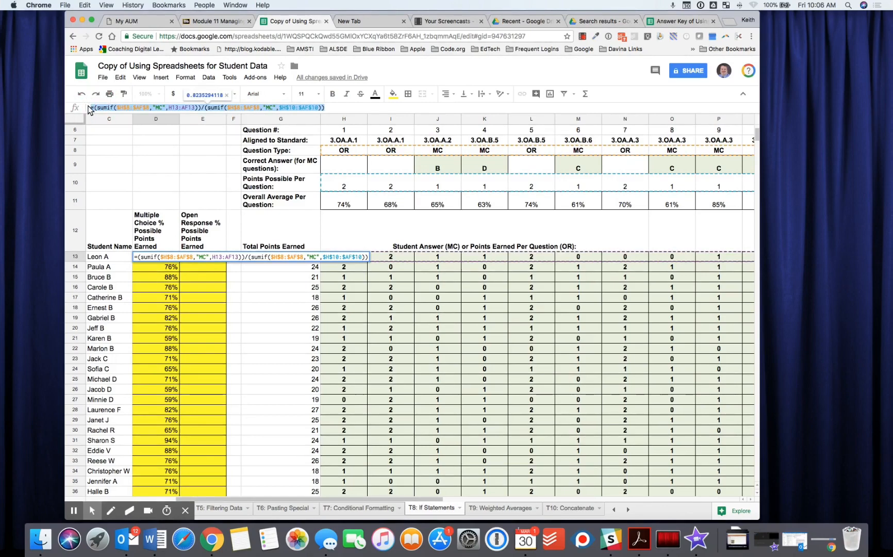
left_click(194, 269)
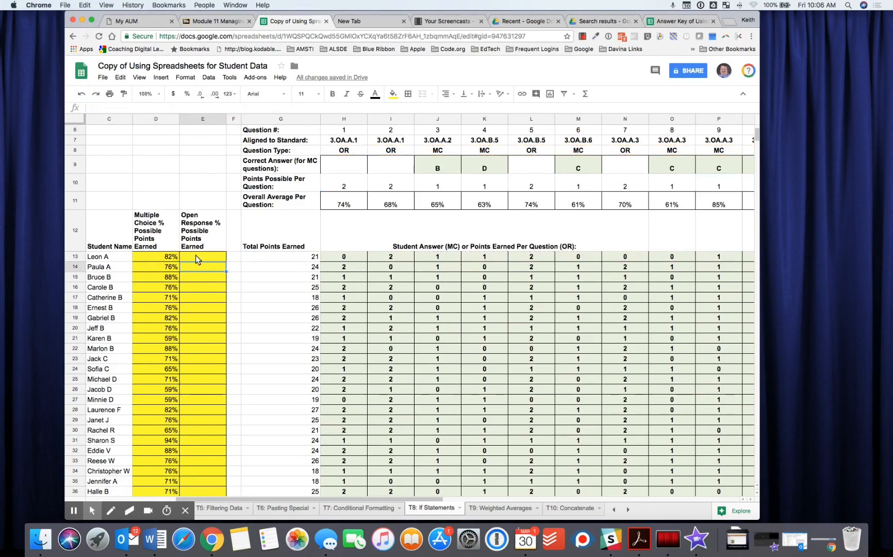
left_click(195, 255)
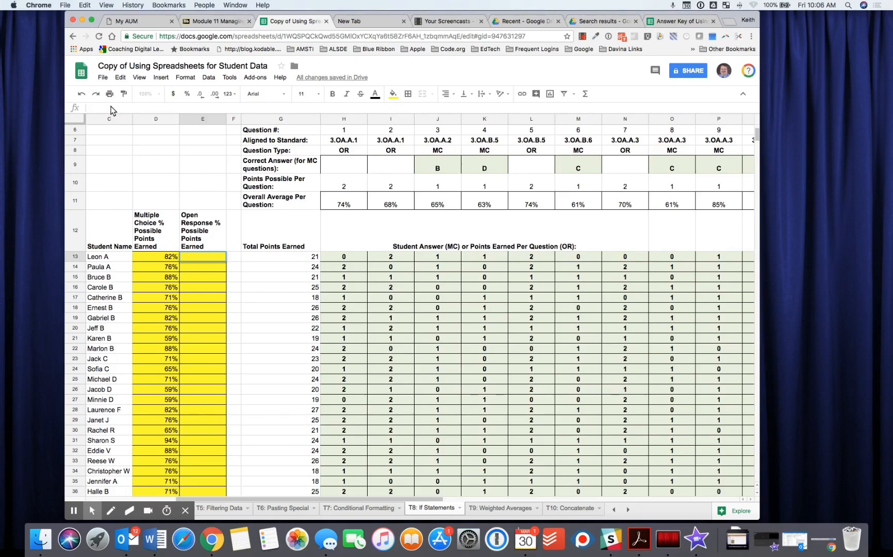
key("super+v")
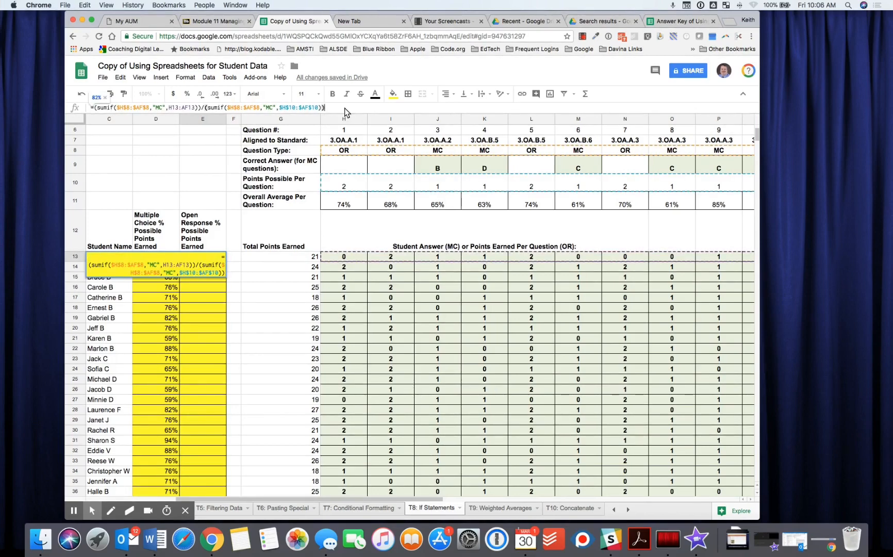
Step: Change the criterion in both SUMIF functions of E13 from "MC" to "OR" and enter the formula
left_click(157, 110)
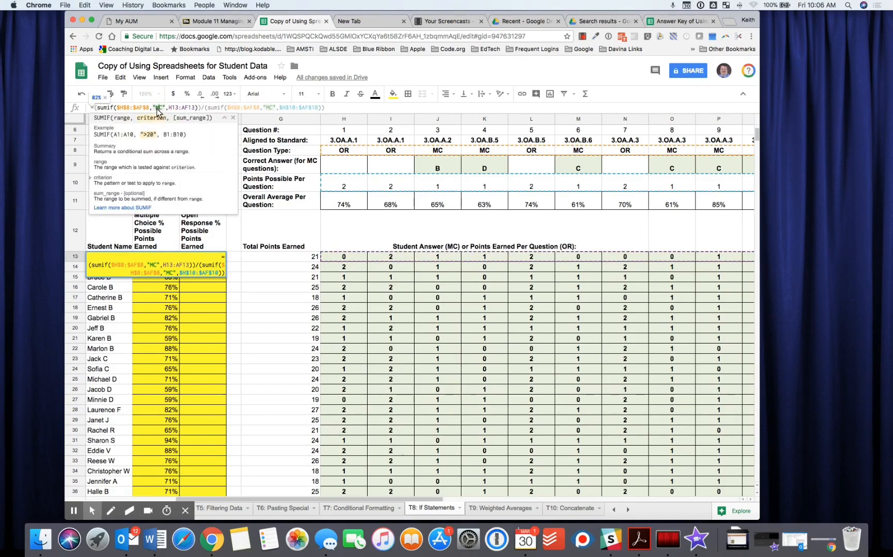
double_click(158, 109)
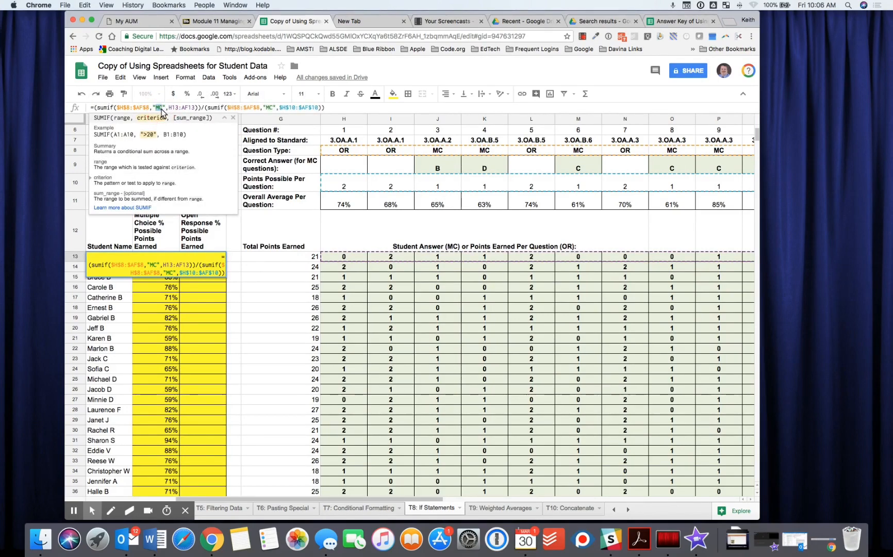
type("OR")
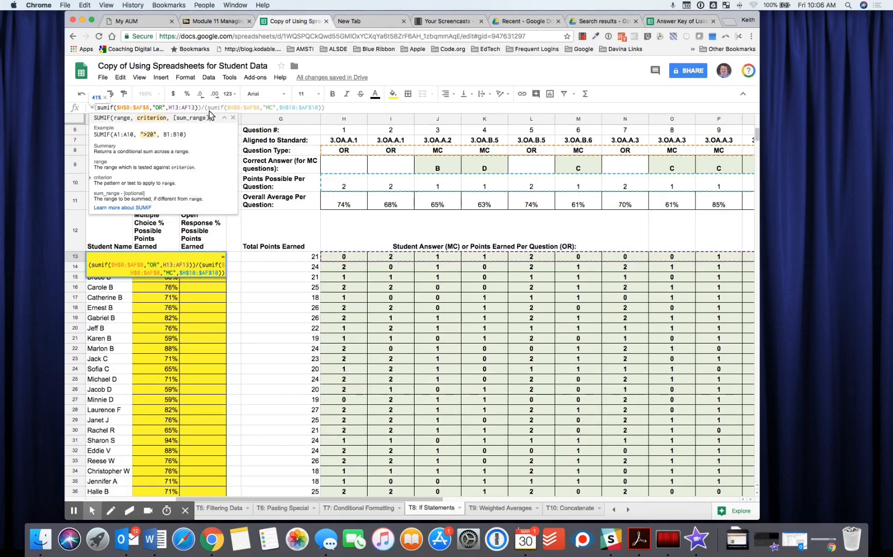
double_click(270, 108)
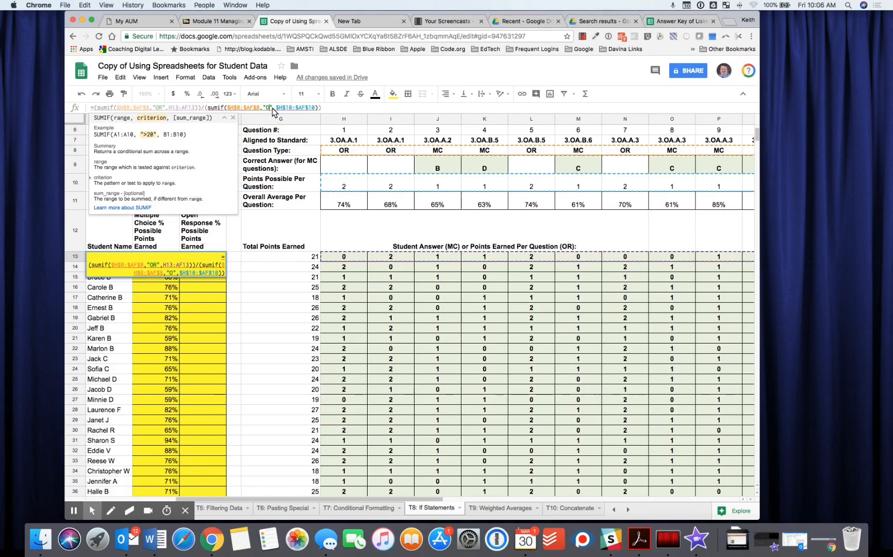
type("OR")
left_click(336, 109)
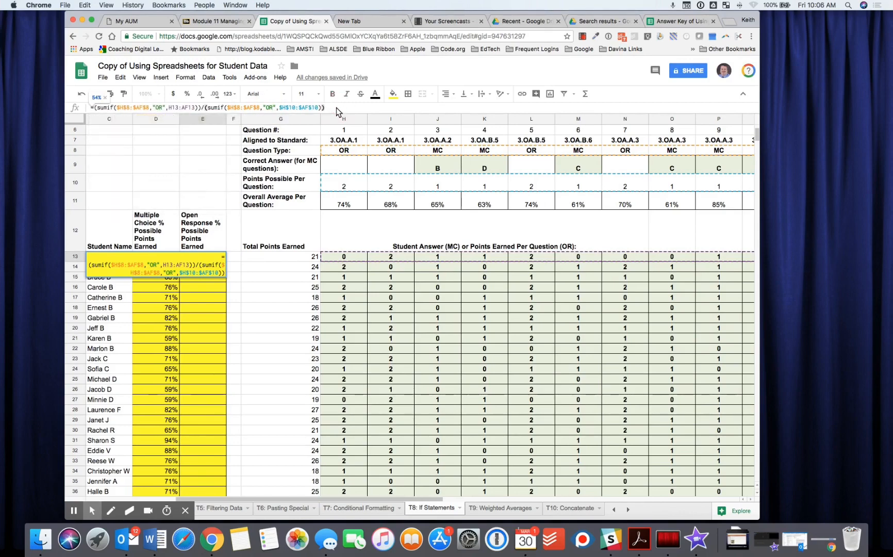
key("Return")
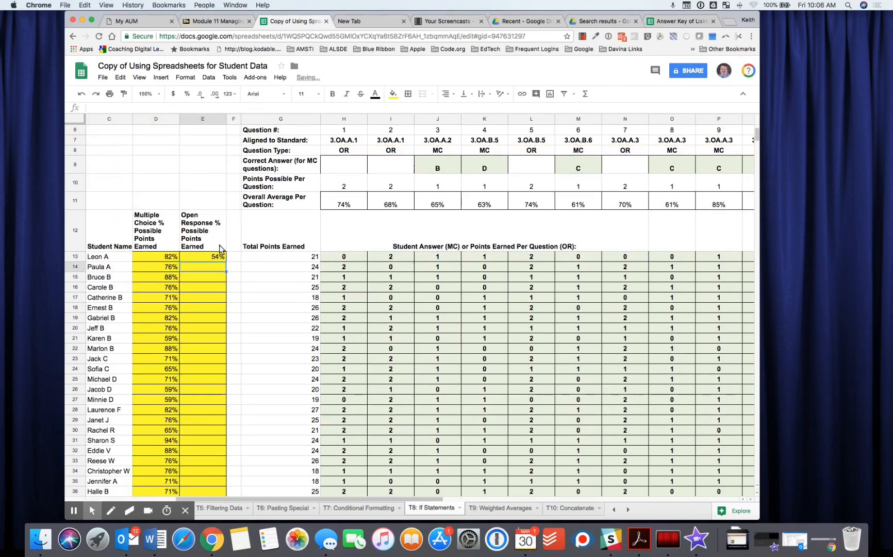
Step: Check the first student's open-response scores in row 13, and fill E13's formula down through E58
left_click(207, 255)
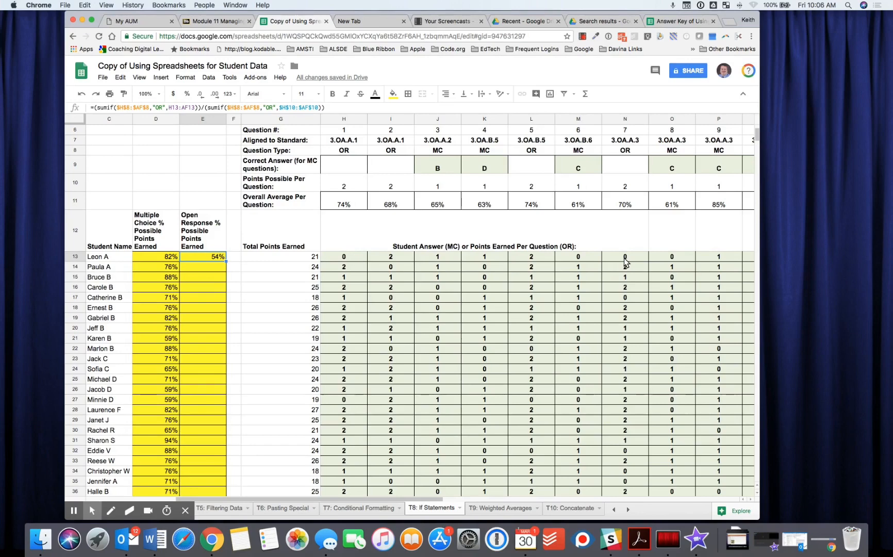
scroll(625, 262, "right", 6)
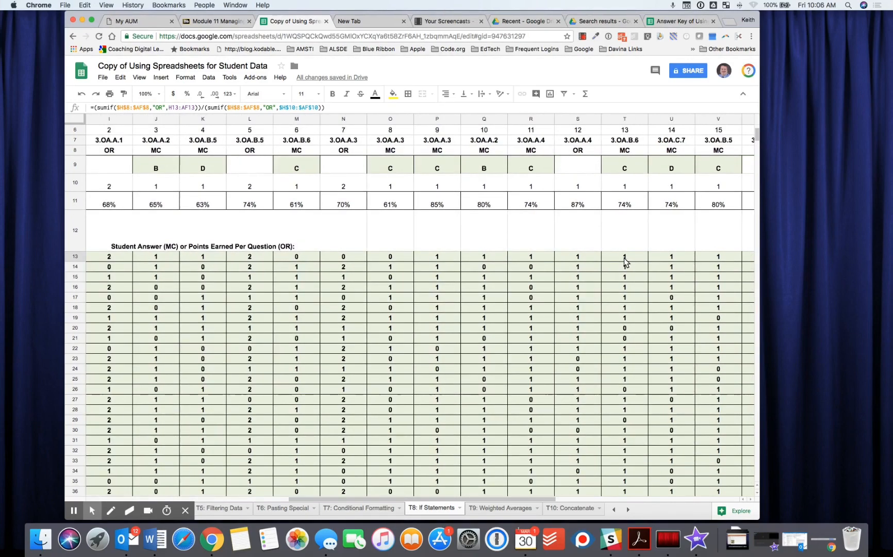
left_click(569, 260)
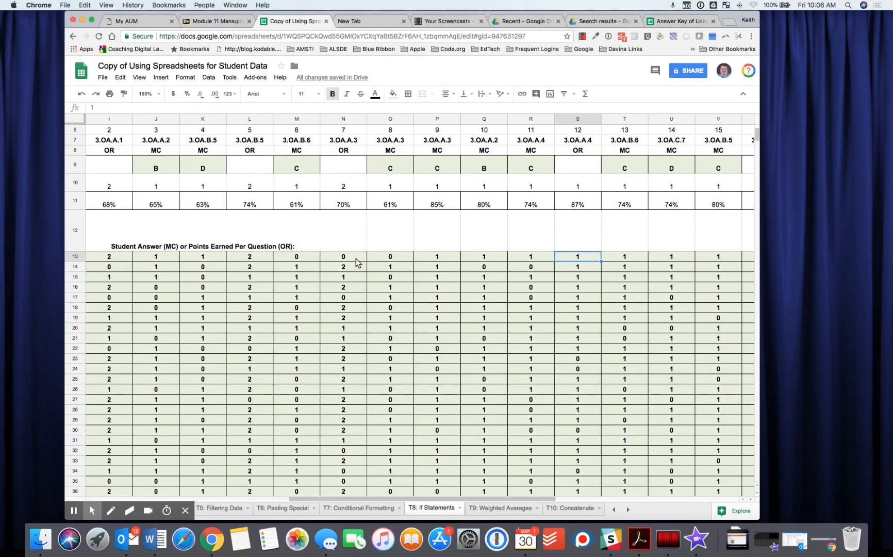
left_click(351, 260)
scroll(349, 259, "left", 10)
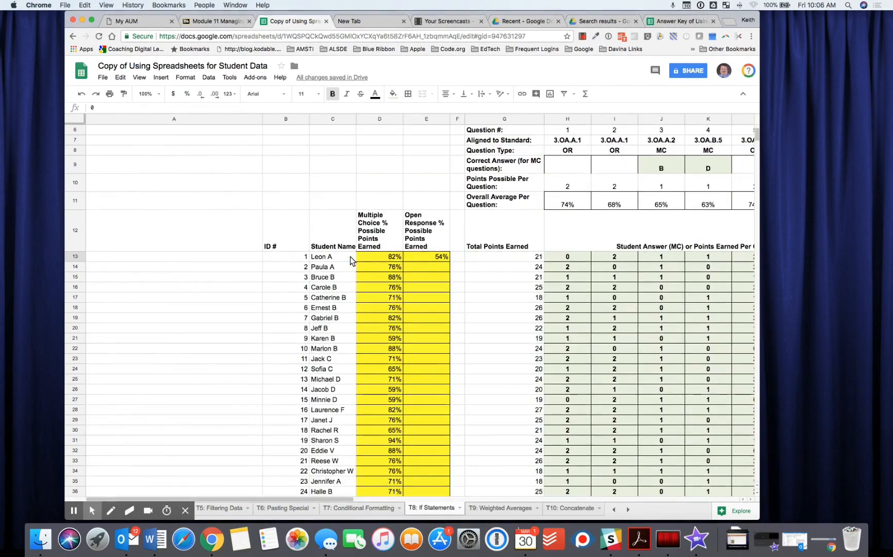
left_click(424, 257)
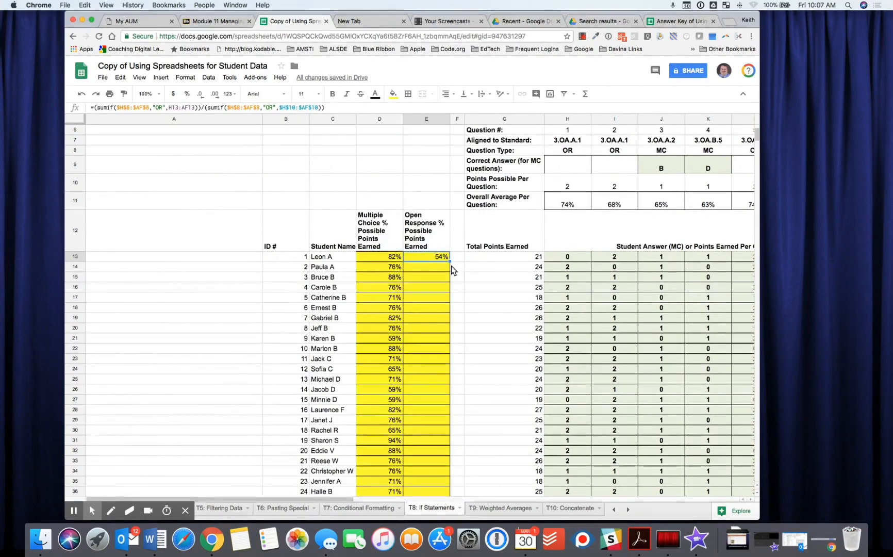
left_click_drag(450, 267, 431, 446)
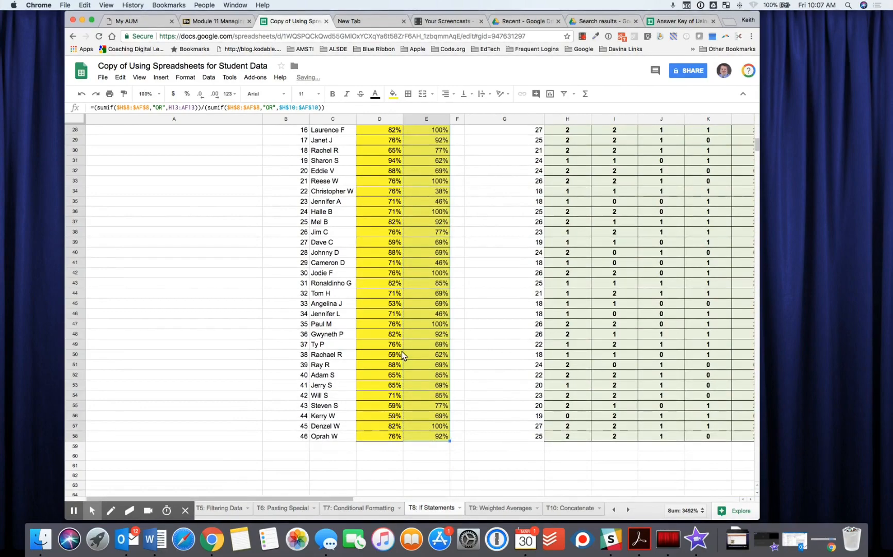
scroll(402, 351, "up", 2)
scroll(402, 351, "up", 7)
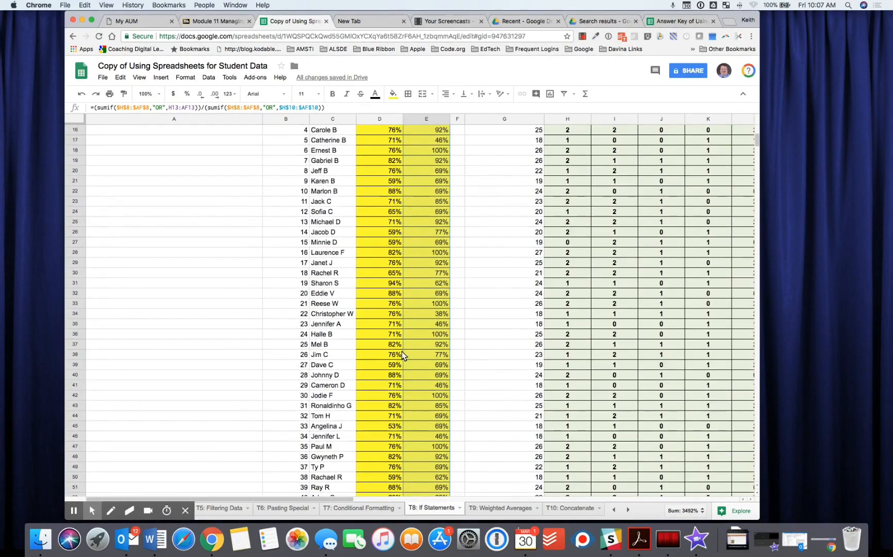
scroll(402, 351, "up", 1)
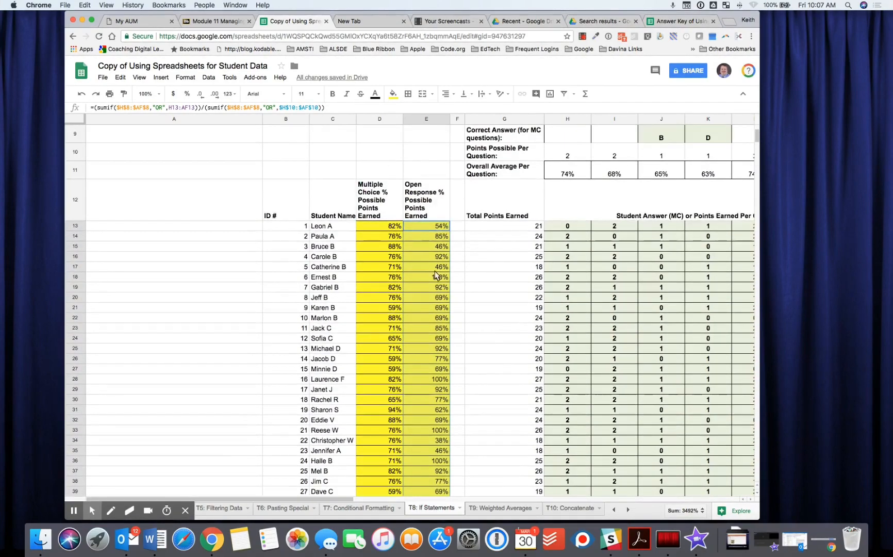
Step: Review the multiple-choice and open-response percentages for all students, and inspect the formulas in E13 and D13
left_click(412, 229)
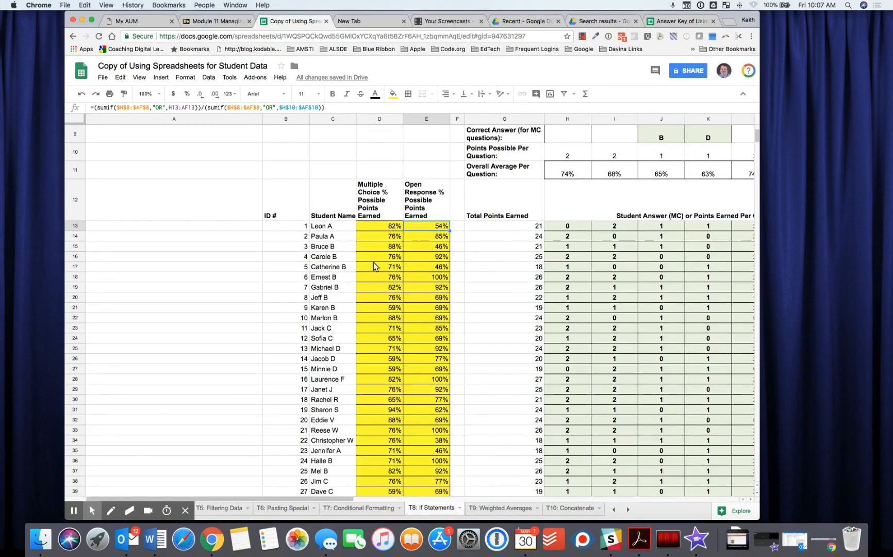
scroll(374, 266, "right", 5)
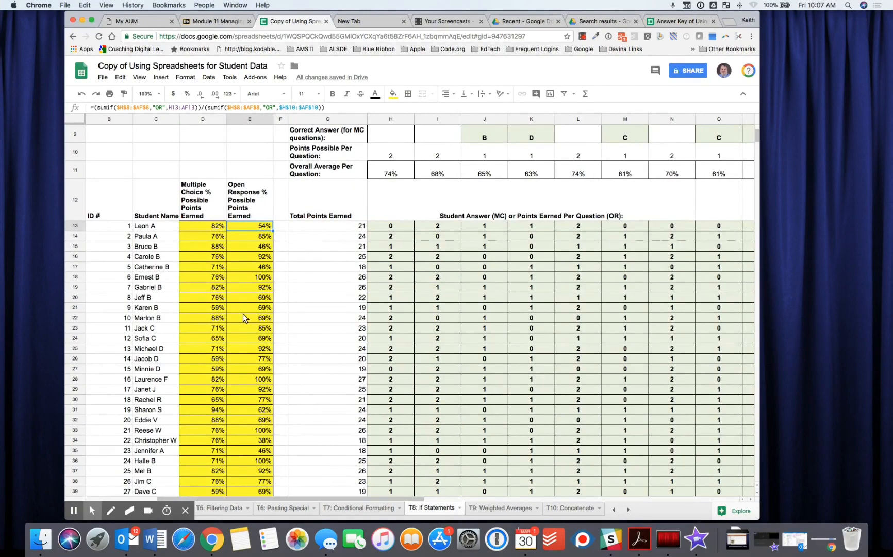
scroll(243, 314, "left", 5)
scroll(243, 313, "down", 5)
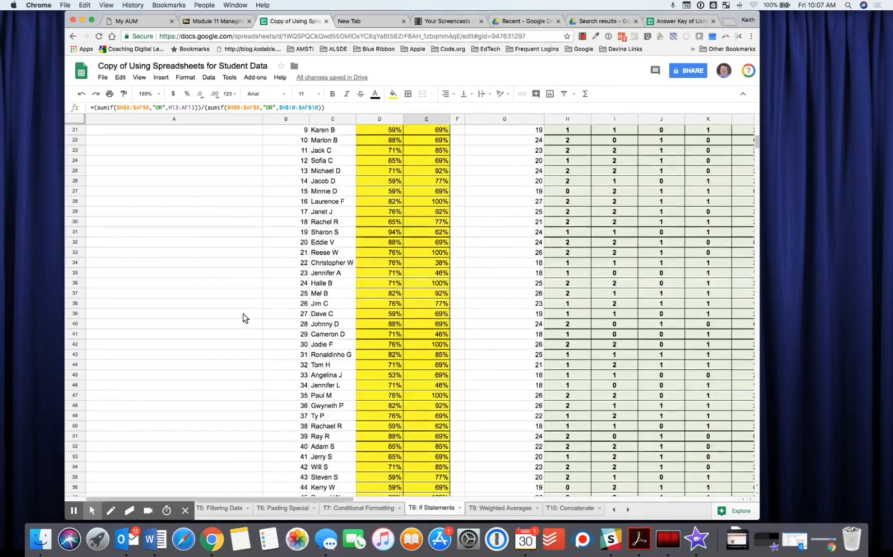
scroll(243, 314, "right", 3)
scroll(243, 314, "up", 5)
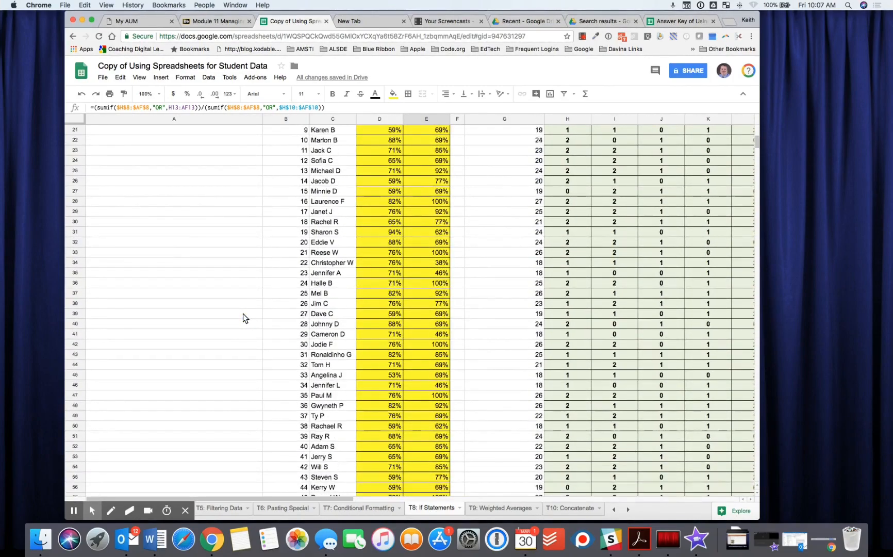
scroll(243, 313, "up", 1)
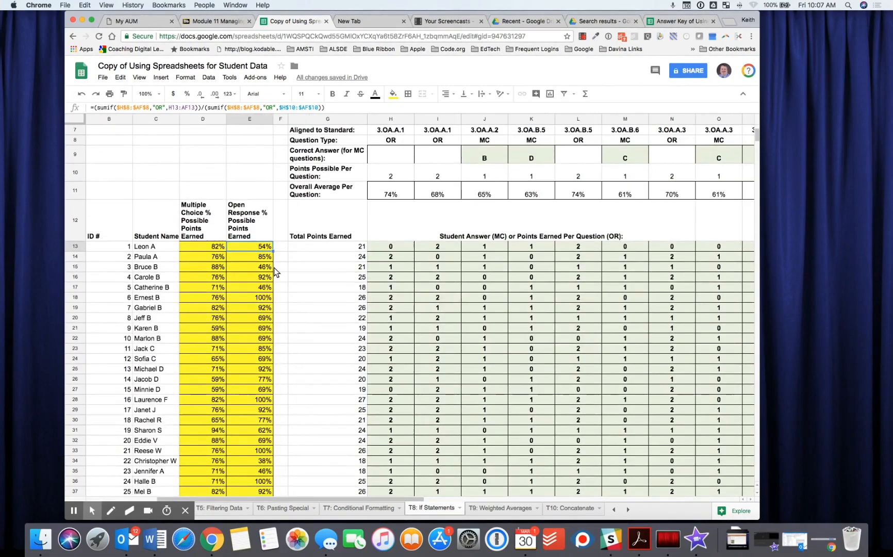
left_click(205, 245)
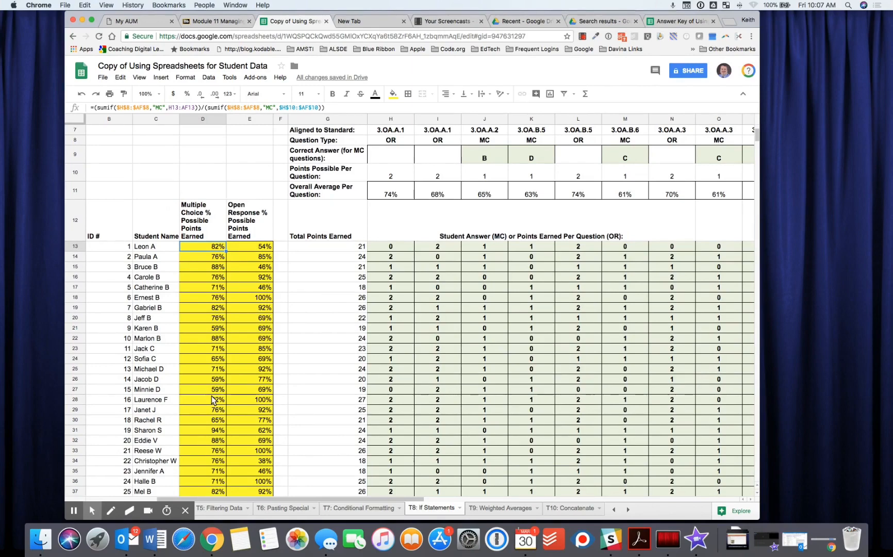
Step: Open the T9: Weighted Averages sheet and review the task's category weights, the assignment columns and the empty final-average column T
left_click(498, 507)
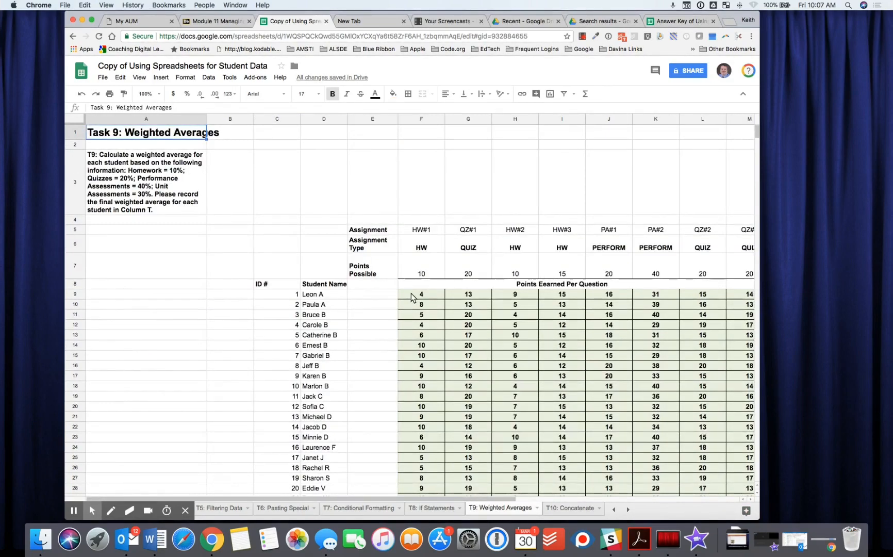
left_click(103, 187)
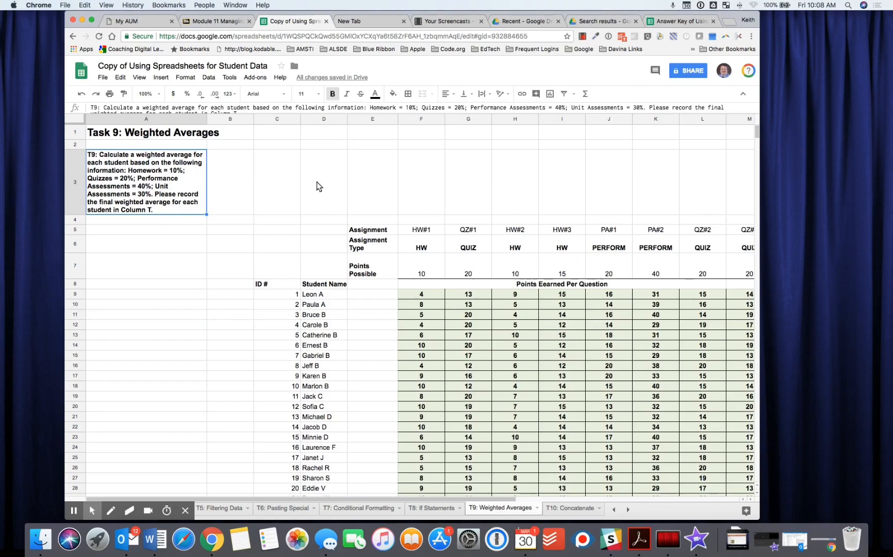
scroll(516, 305, "right", 10)
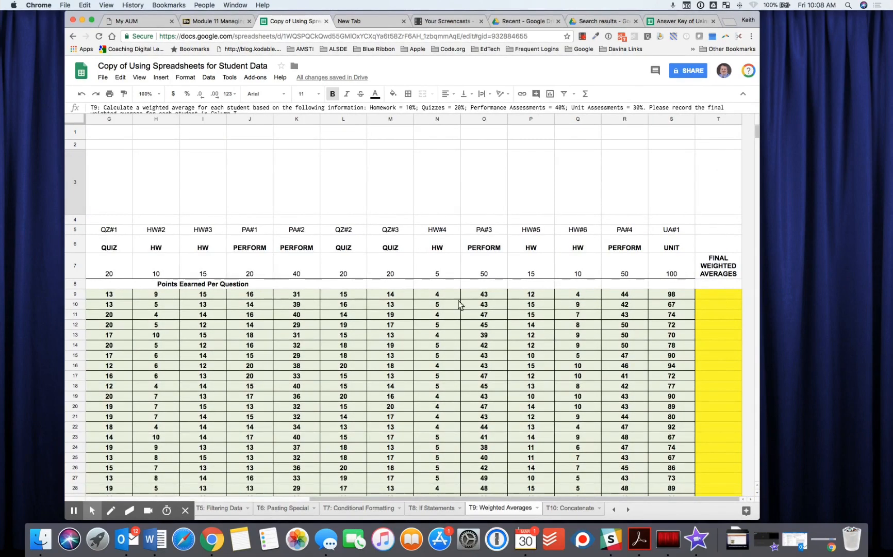
scroll(328, 325, "left", 5)
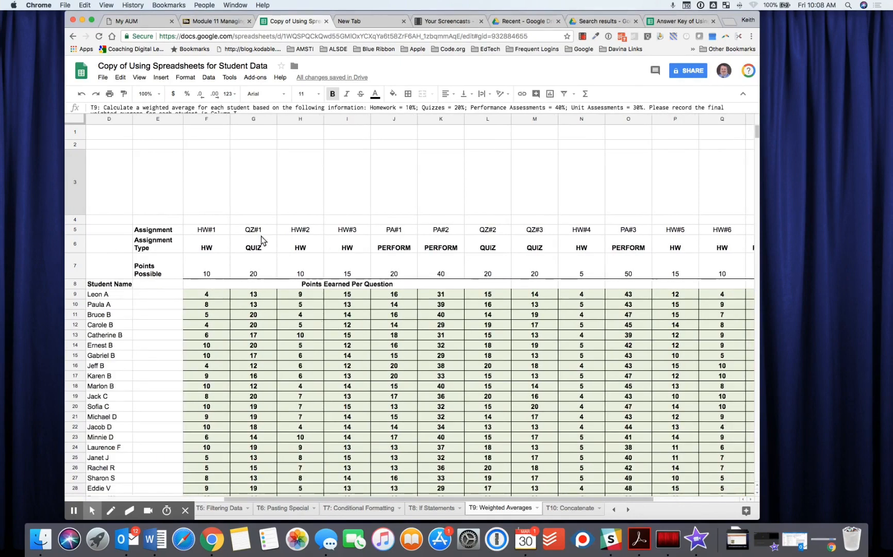
scroll(286, 224, "left", 4)
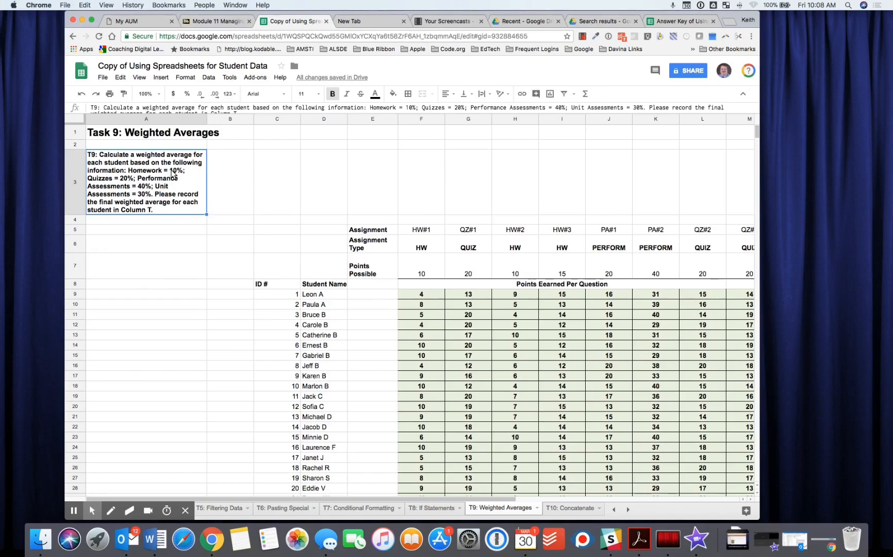
Step: Enter the sample score =75/100 in A6 and format it as a percentage
left_click(103, 247)
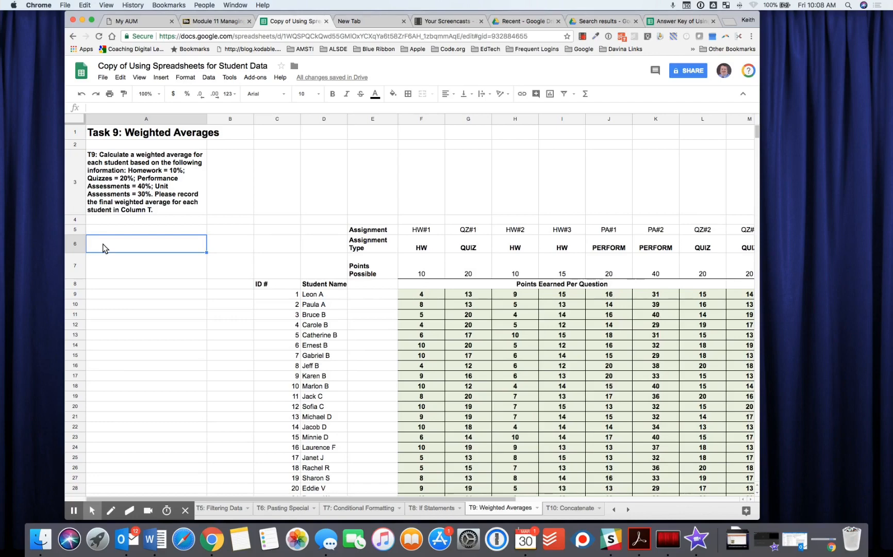
type("75")
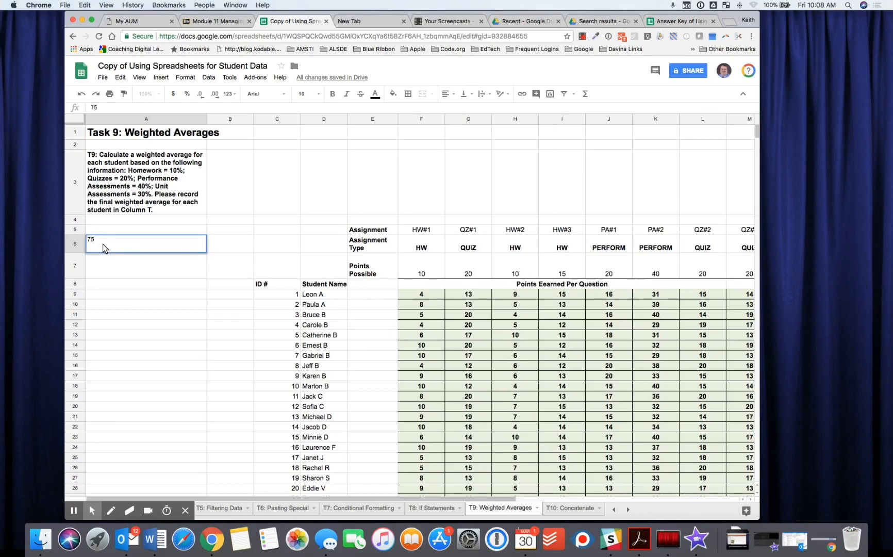
type("/100")
key("Return")
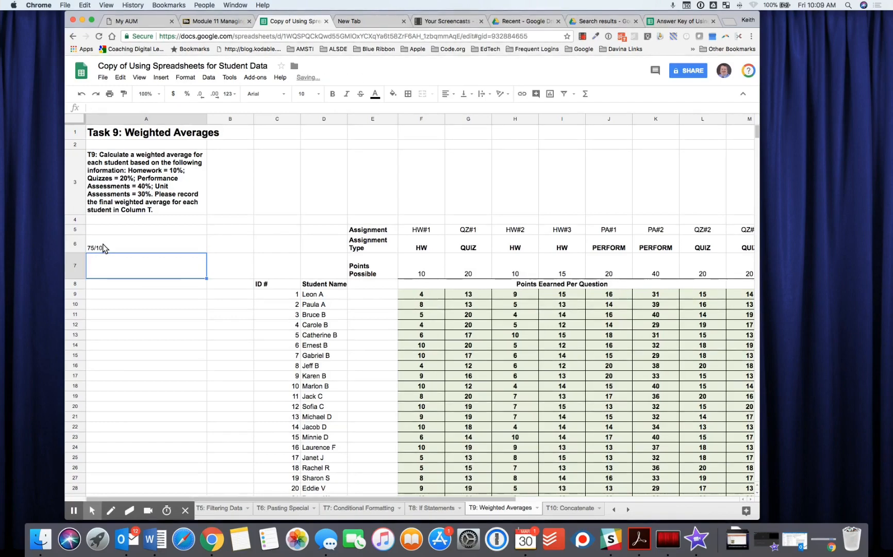
left_click(94, 248)
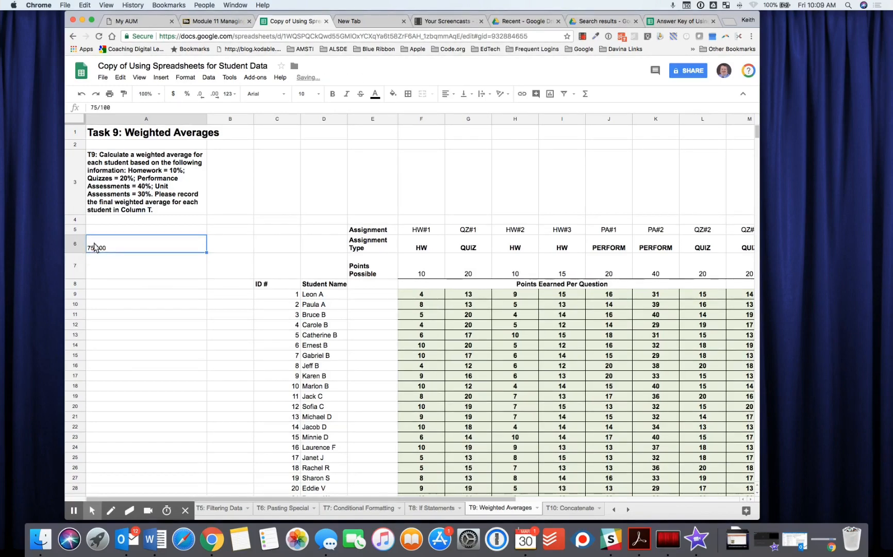
left_click(91, 108)
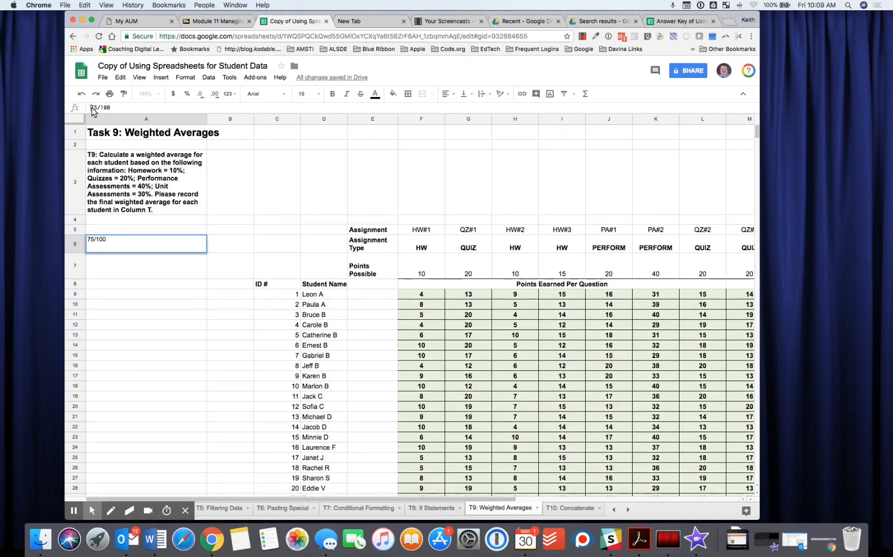
type("=")
key("Return")
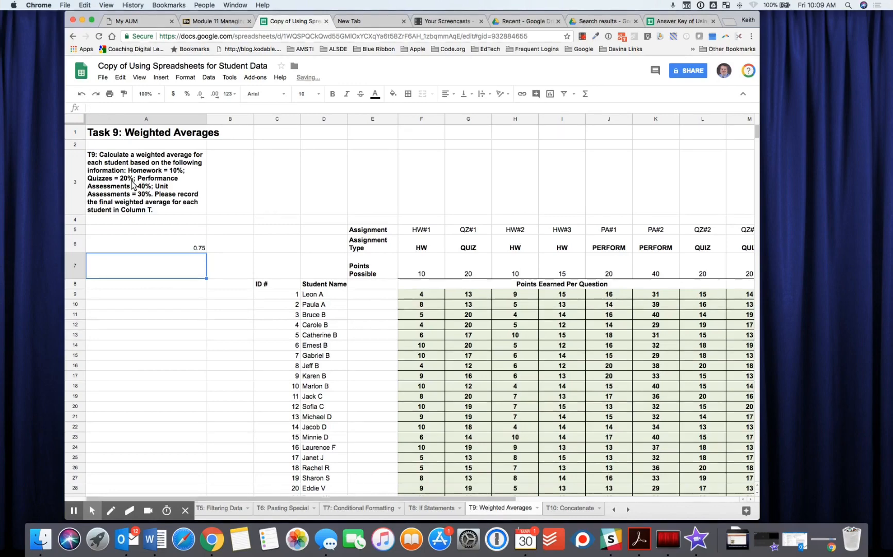
left_click(185, 249)
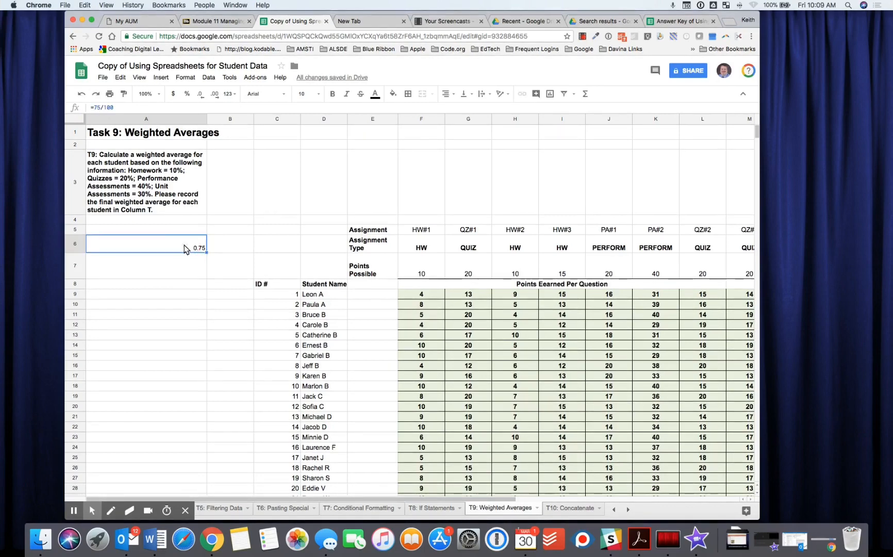
left_click(187, 94)
Step: Weight the sample score in B6 with =A6*.10 and format the cell as a percentage
left_click(223, 244)
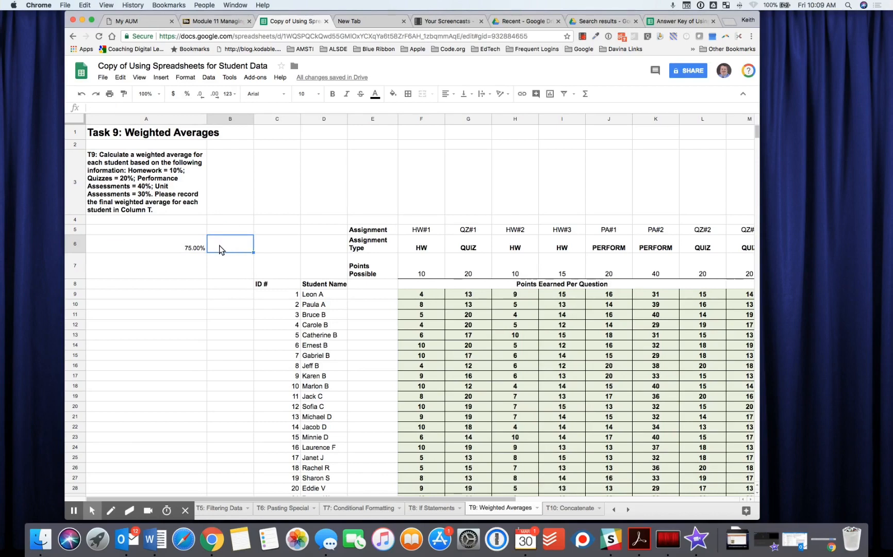
left_click(152, 107)
type("=")
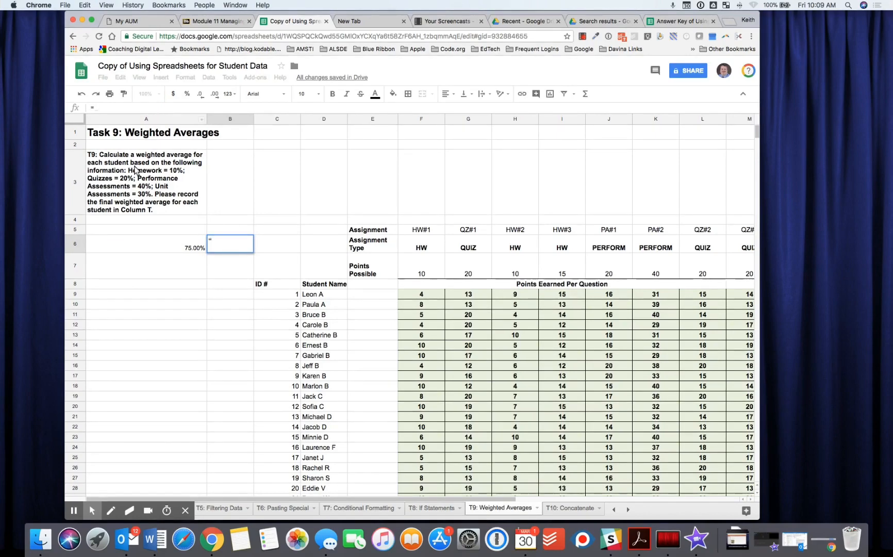
left_click(165, 248)
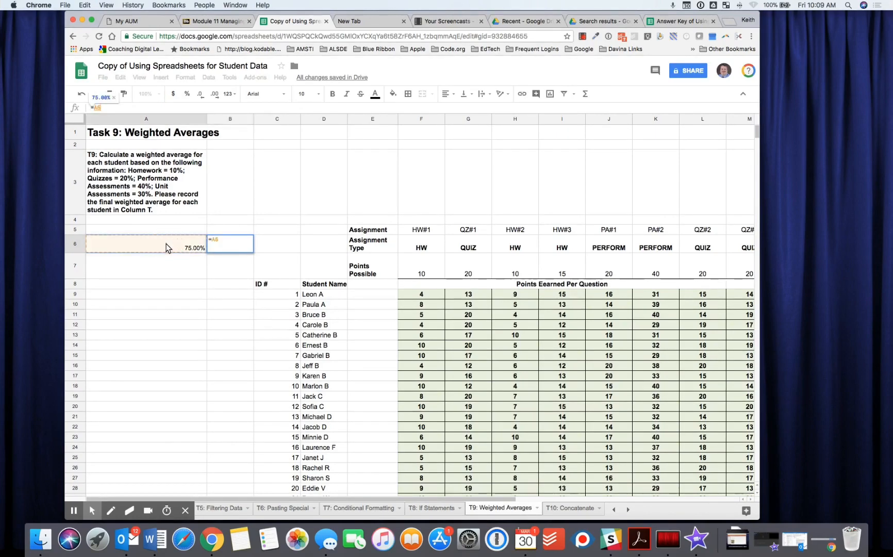
type("*.10")
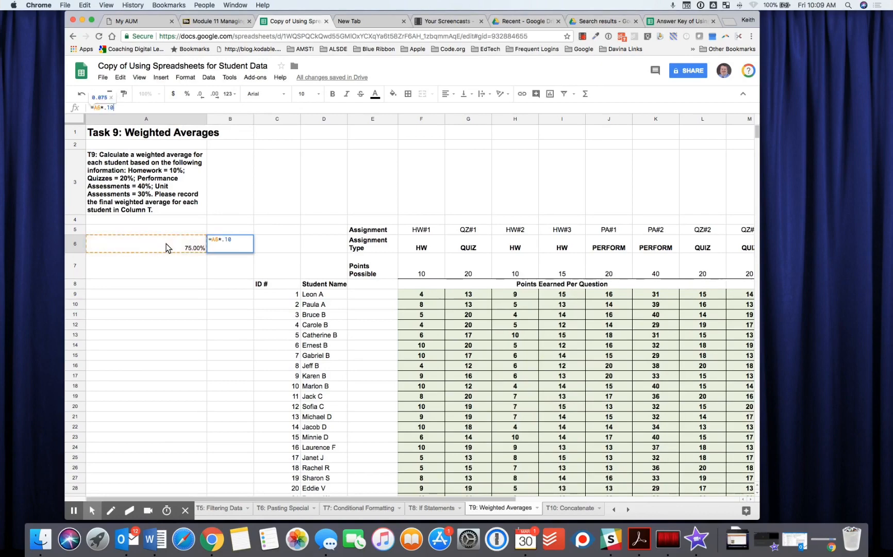
left_click(222, 266)
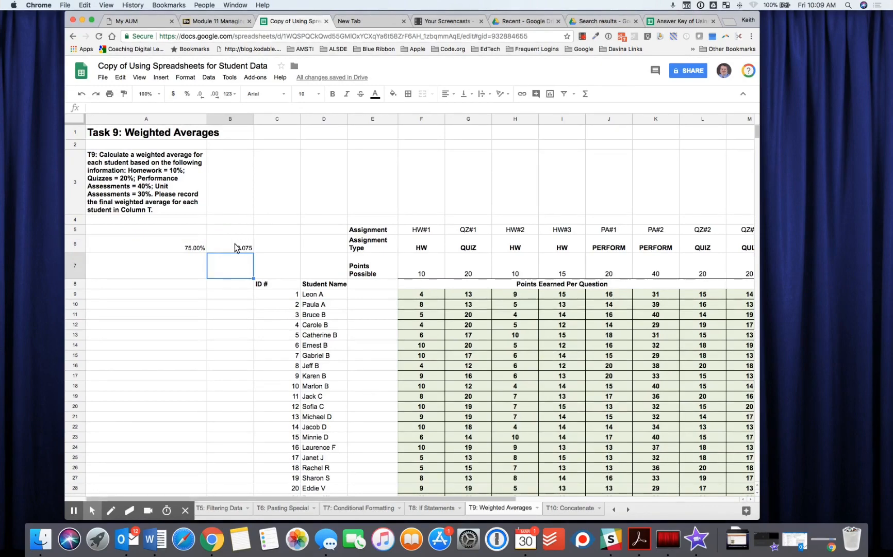
left_click(235, 248)
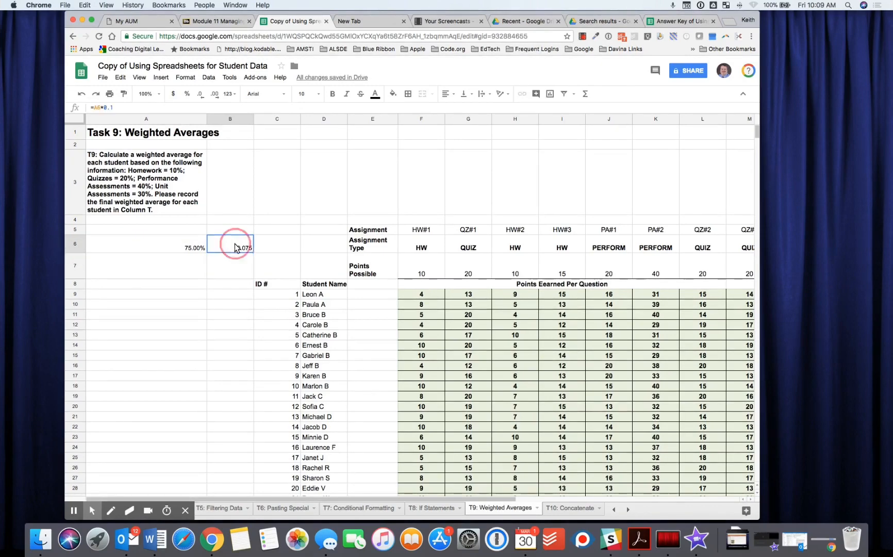
left_click(188, 94)
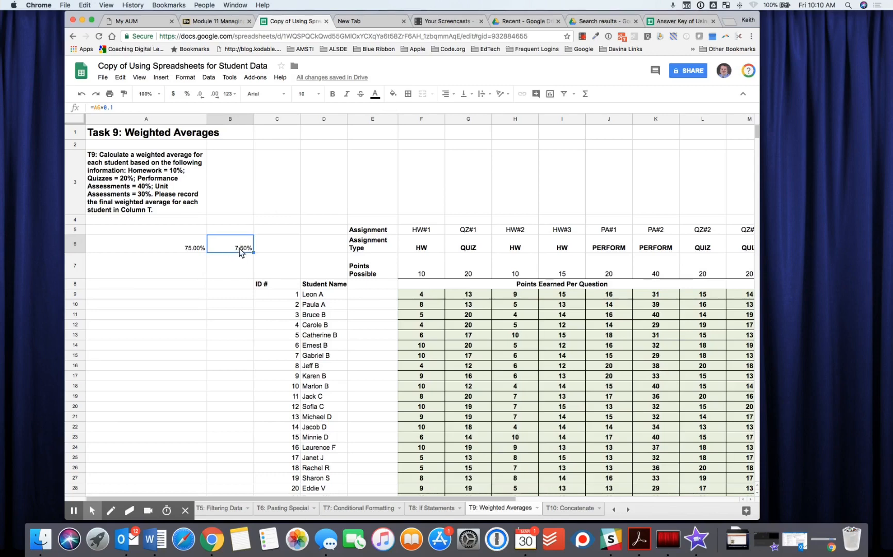
left_click(177, 264)
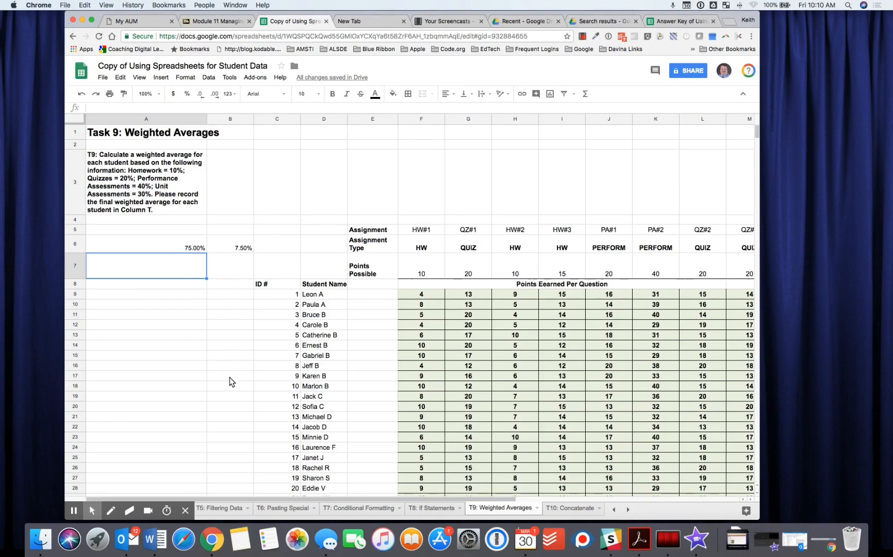
Step: Delete the sample calculations in A6:B6
left_click_drag(187, 250, 235, 249)
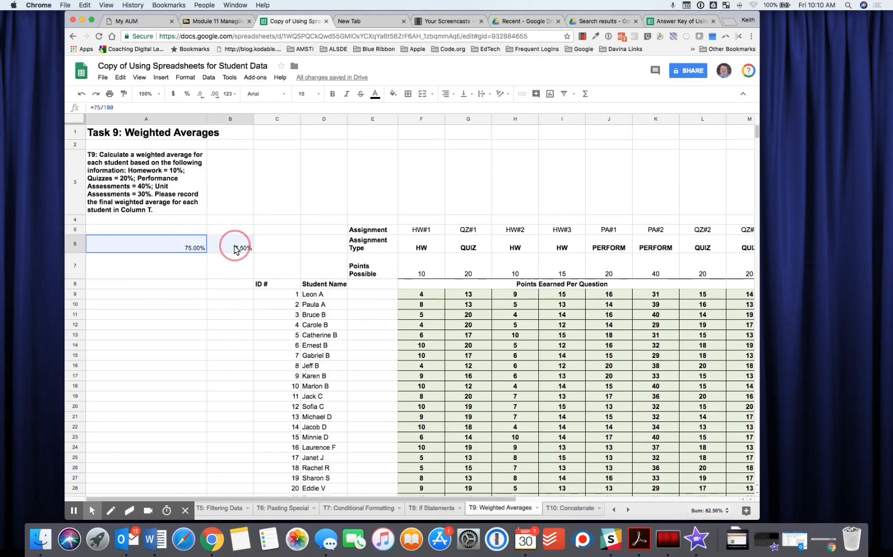
key("Delete")
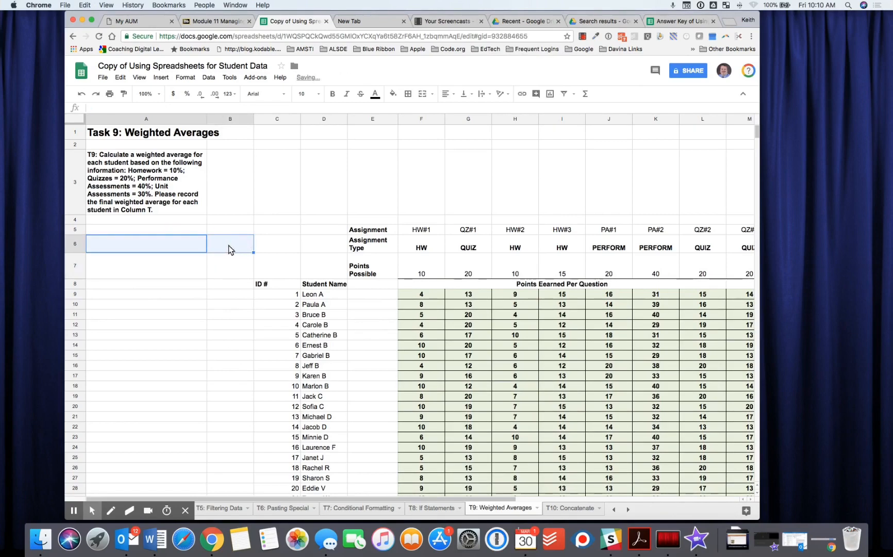
left_click(171, 263)
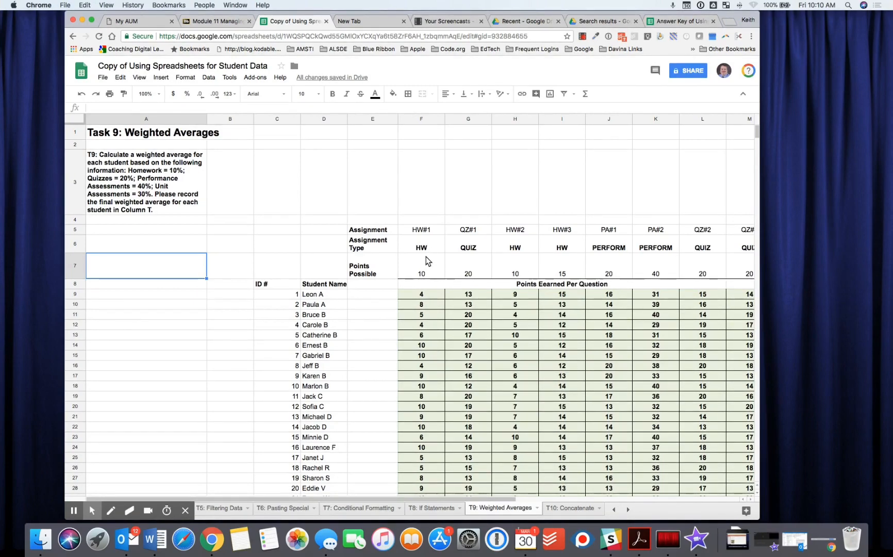
Step: In the Answer Key spreadsheet's T9 sheet, copy the full weighted-average formula text from cell T9
left_click(676, 23)
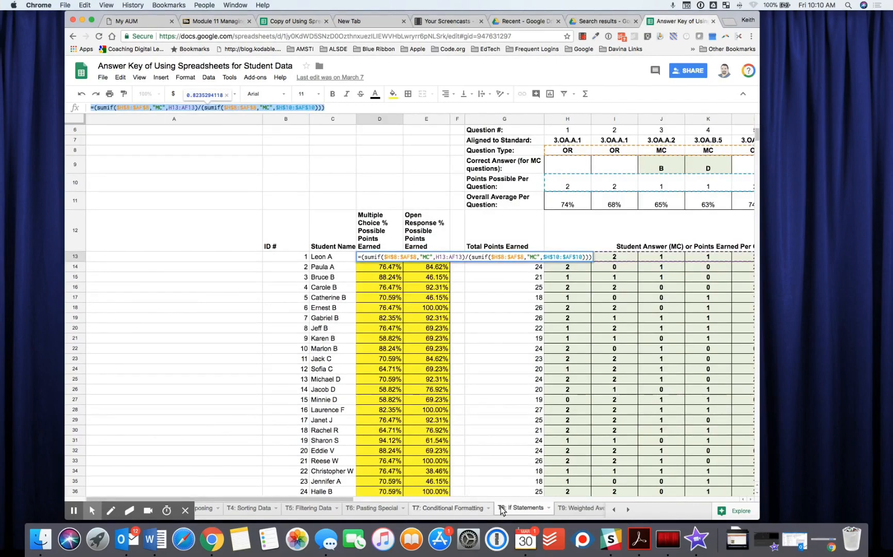
left_click(576, 510)
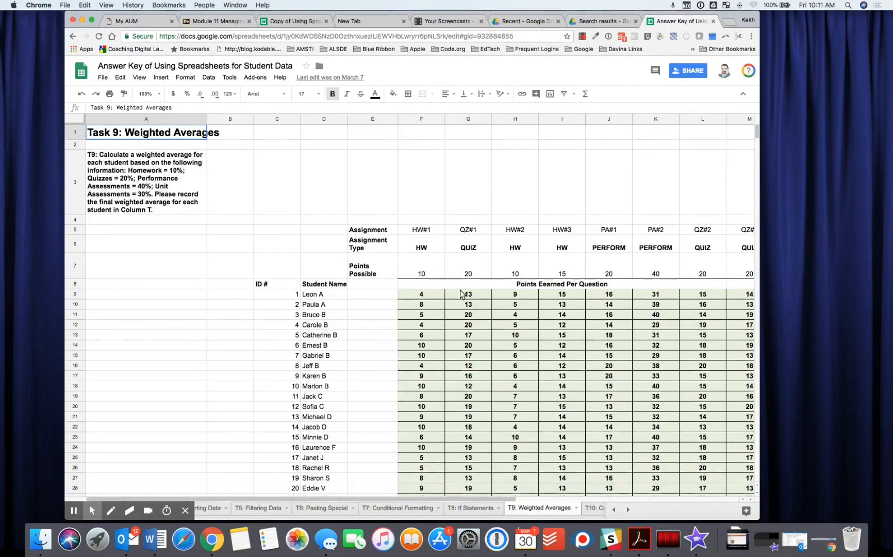
scroll(461, 293, "right", 10)
left_click(706, 297)
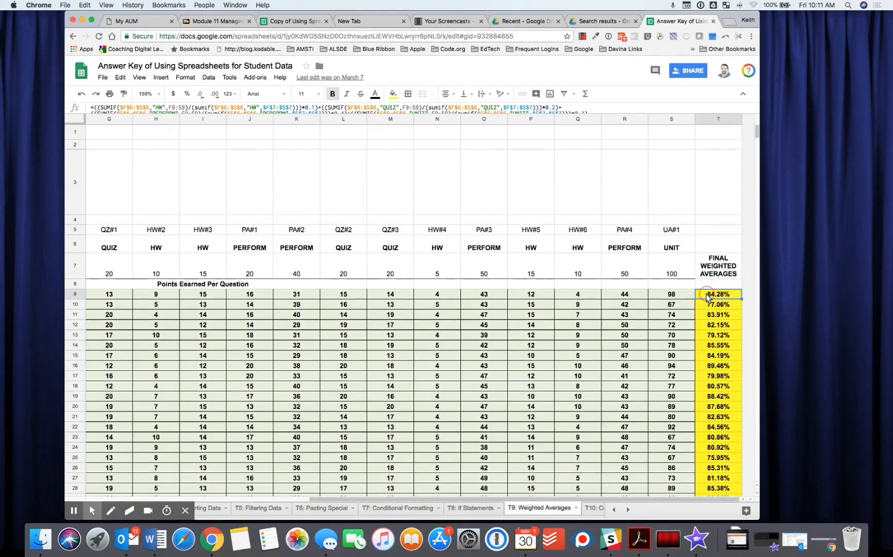
left_click(601, 114)
key("super+a")
key("super+c")
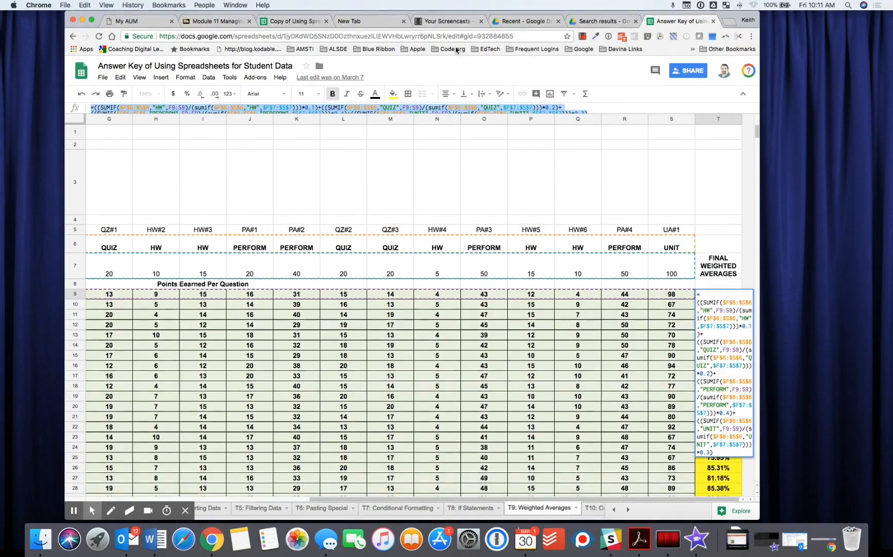
Step: Return to the Copy of Using Spreadsheets for Student Data workbook and merge cells D3:J3 on the Weighted Averages sheet
left_click(285, 21)
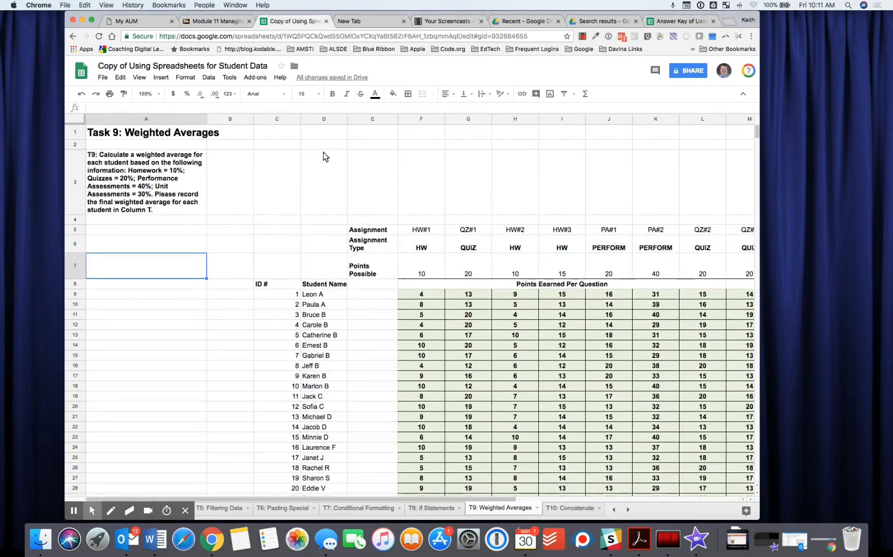
left_click(307, 182)
left_click_drag(306, 179, 606, 195)
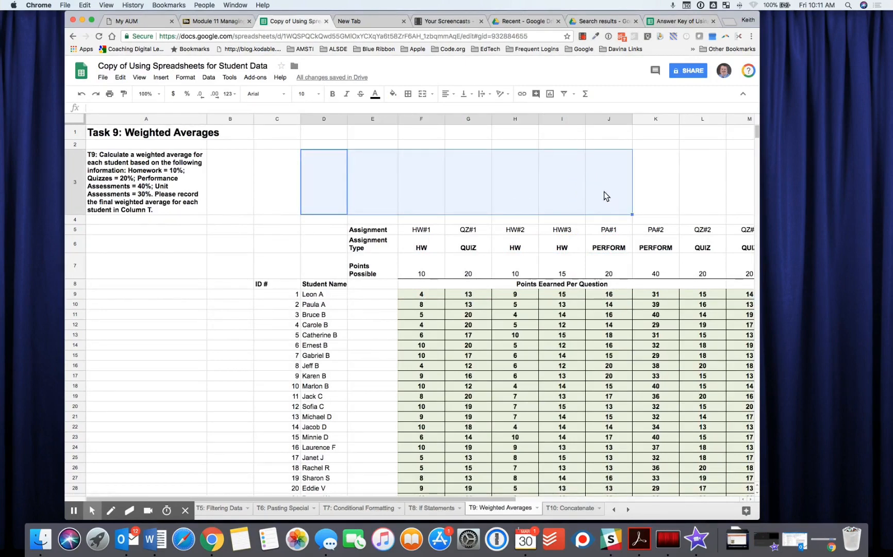
left_click(423, 95)
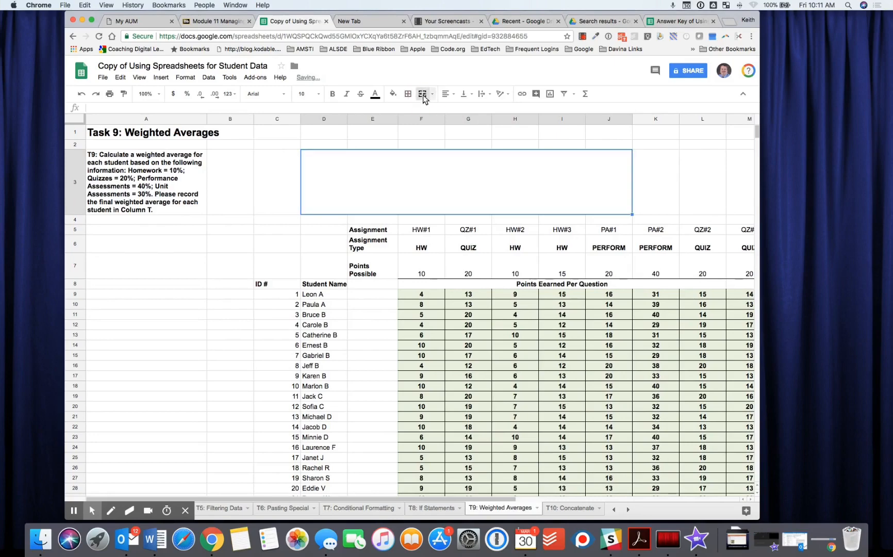
Step: Paste the copied formula into merged cell D3 as plain text without its leading equals sign, keeping only the "HW" term weighted by 0.1
key("Return")
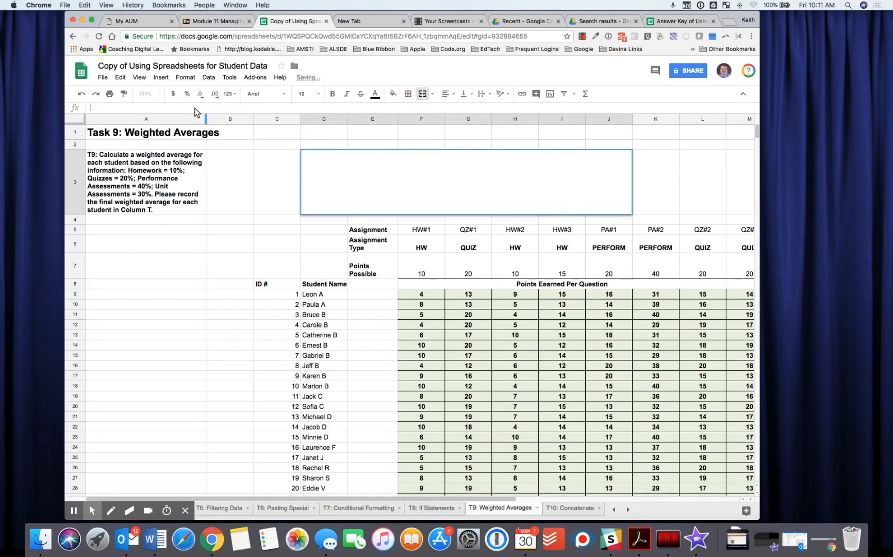
key("super+v")
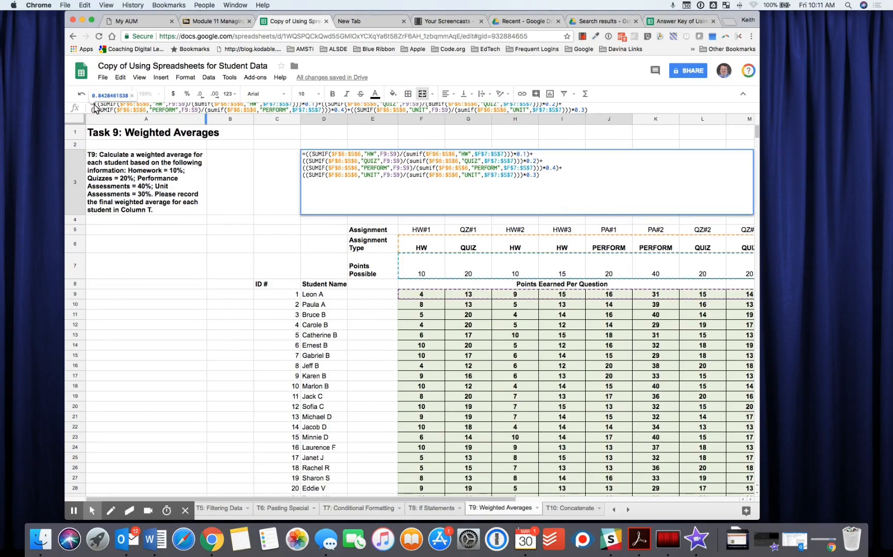
left_click(95, 106)
key("BackSpace")
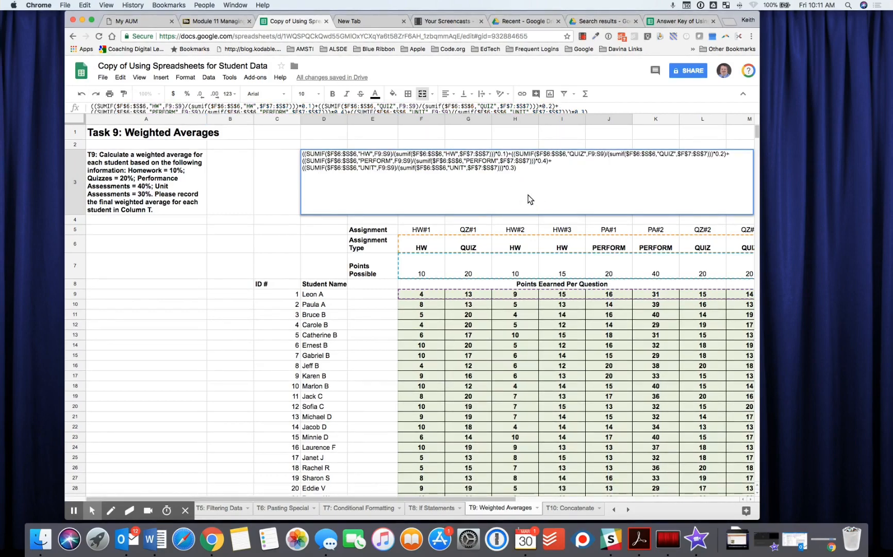
left_click_drag(508, 153, 529, 179)
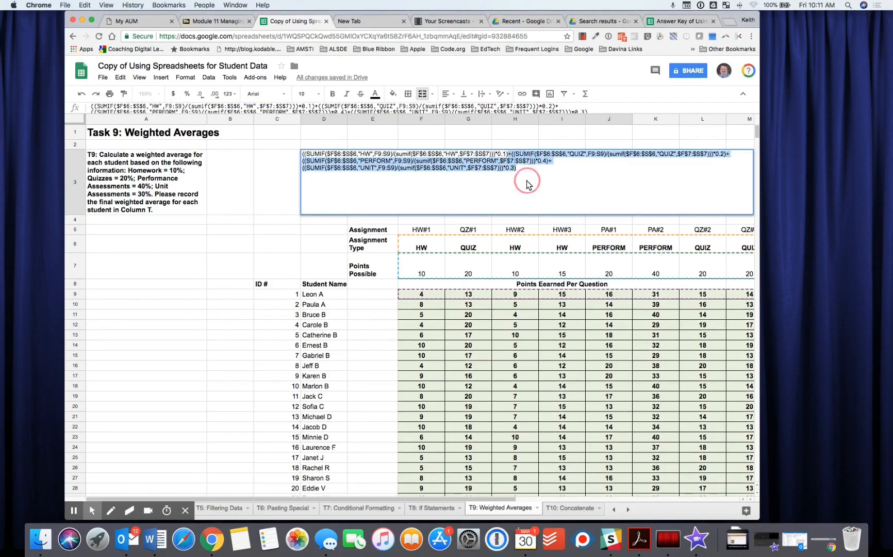
key("BackSpace")
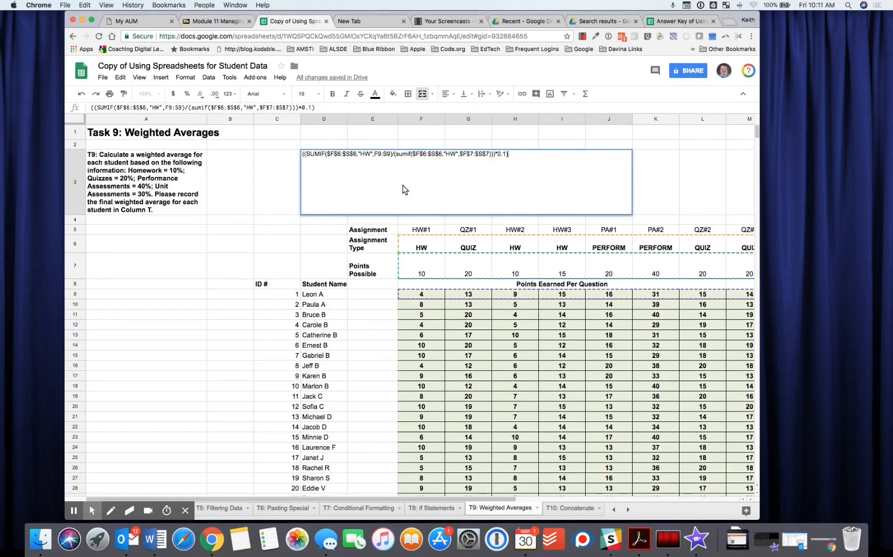
Step: Commit the formula text in merged cell D3 and set its font size to 14
left_click(289, 192)
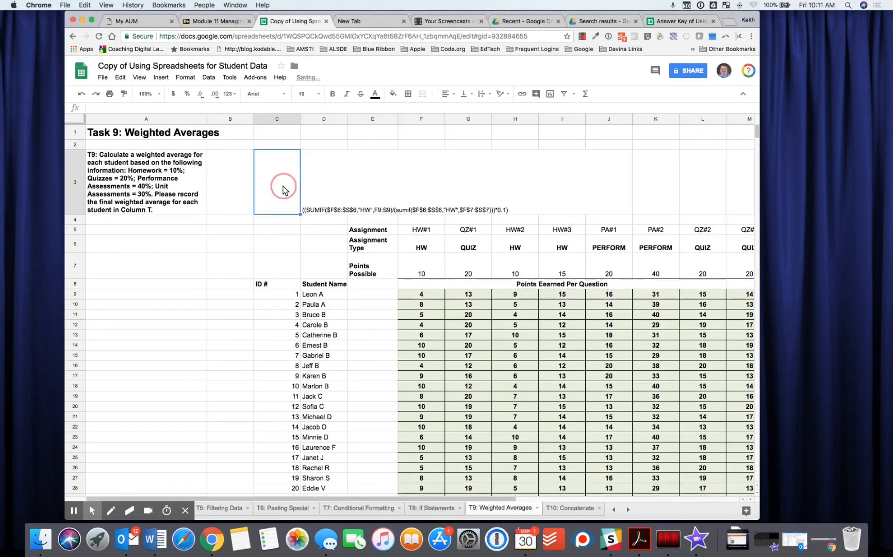
left_click(408, 190)
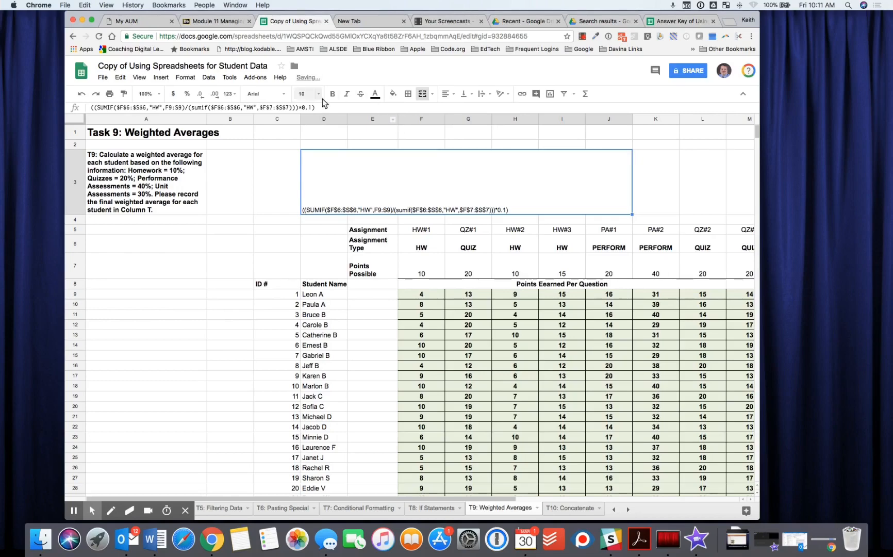
left_click(319, 94)
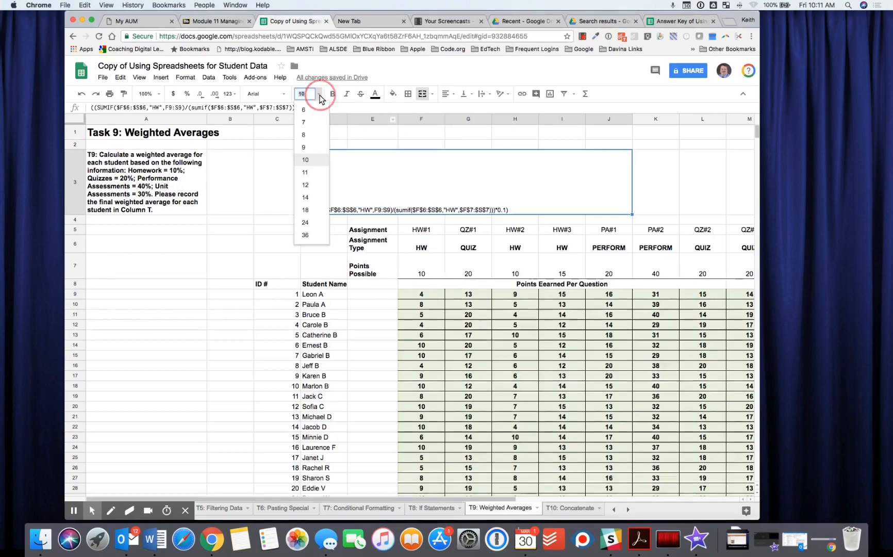
left_click(305, 223)
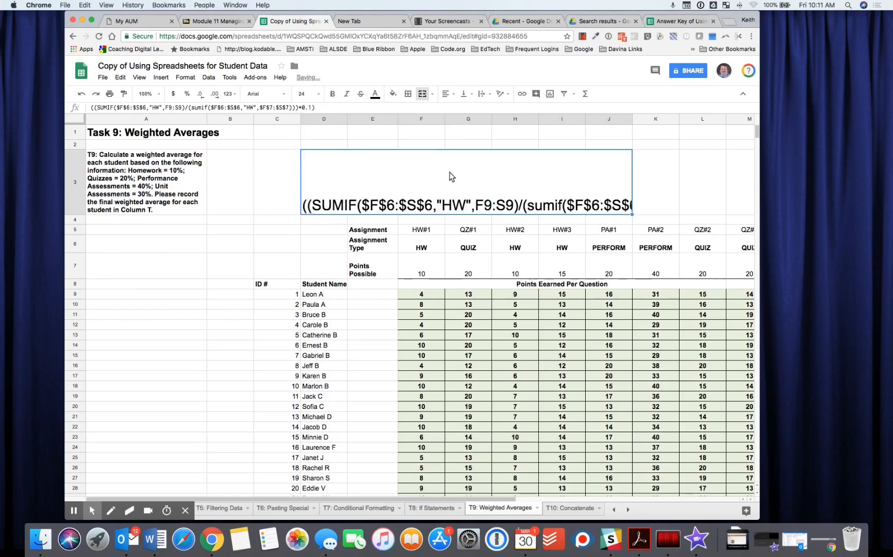
left_click(278, 177)
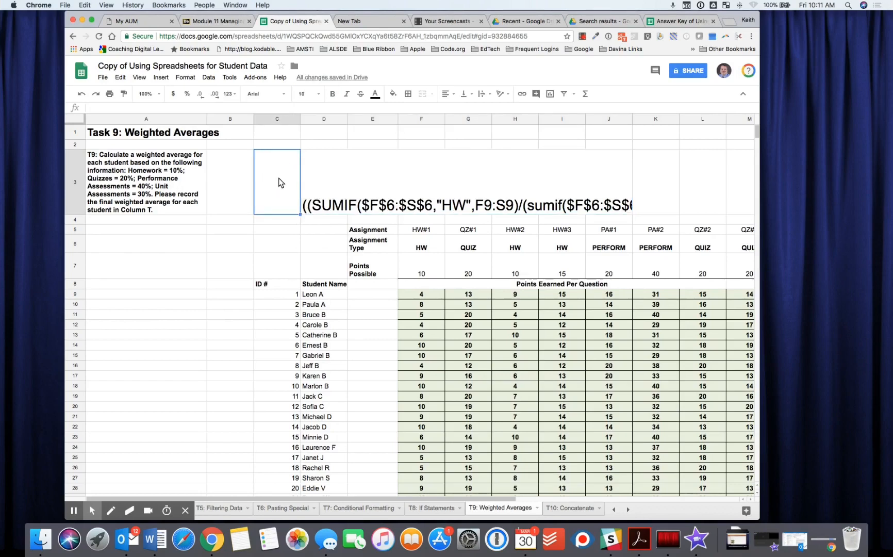
left_click(379, 181)
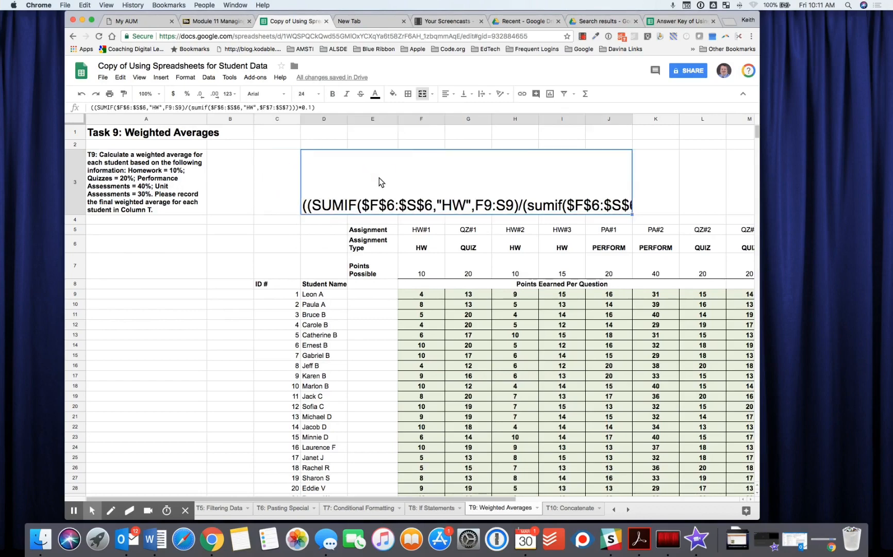
left_click(318, 94)
left_click(313, 212)
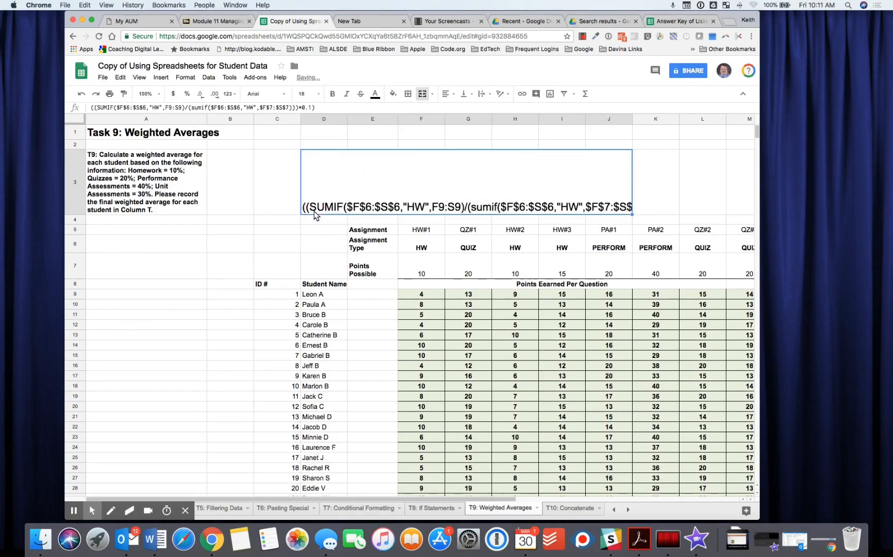
left_click(319, 95)
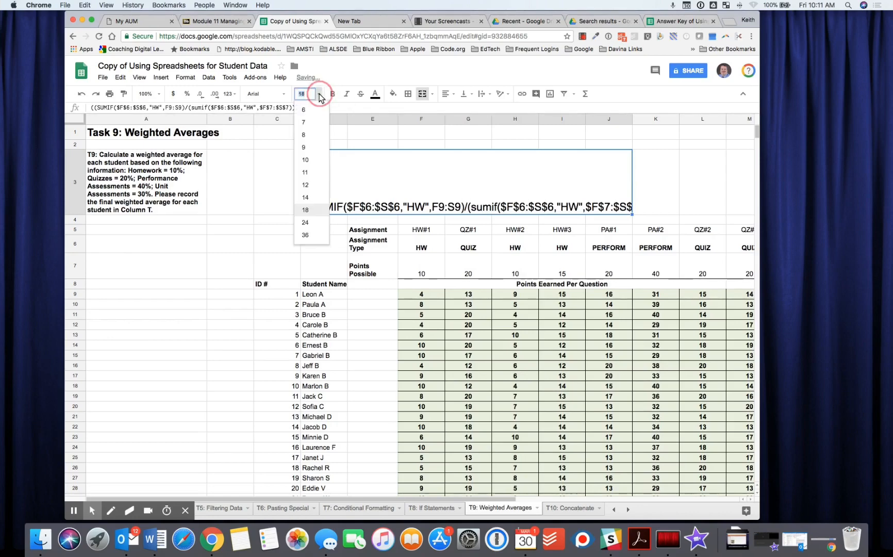
left_click(312, 197)
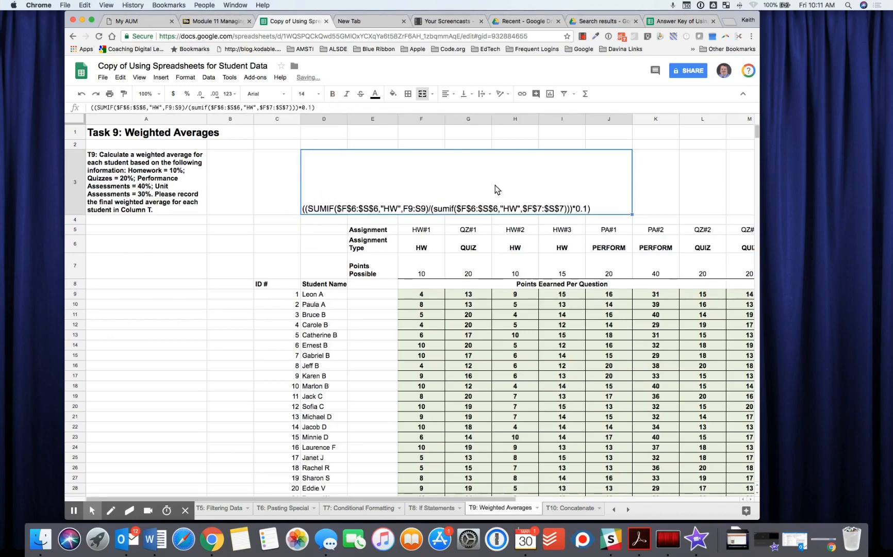
Step: Examine how the formula text in D3 refers to the assignment type in F6 and the points earned from F9 down
left_click(652, 188)
left_click(402, 166)
left_click(575, 213)
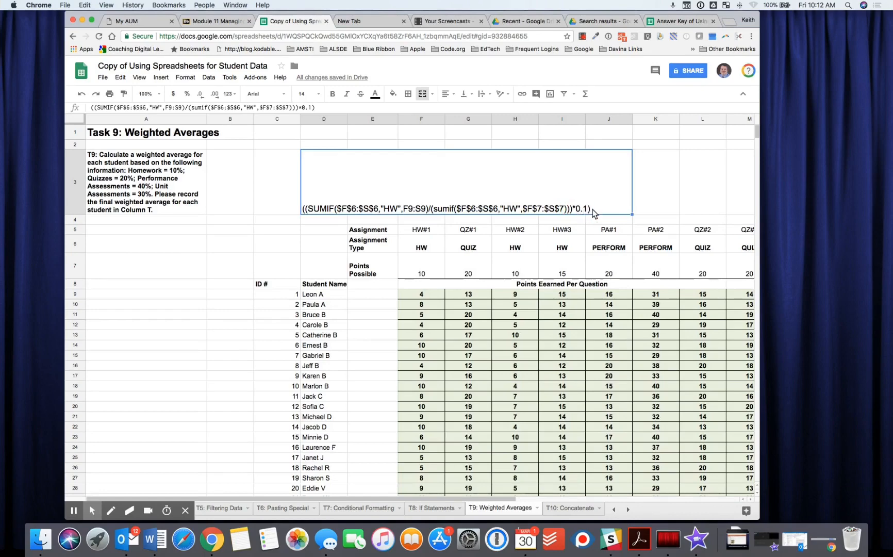
left_click(593, 213)
left_click(655, 202)
left_click(588, 208)
left_click(402, 191)
left_click(415, 247)
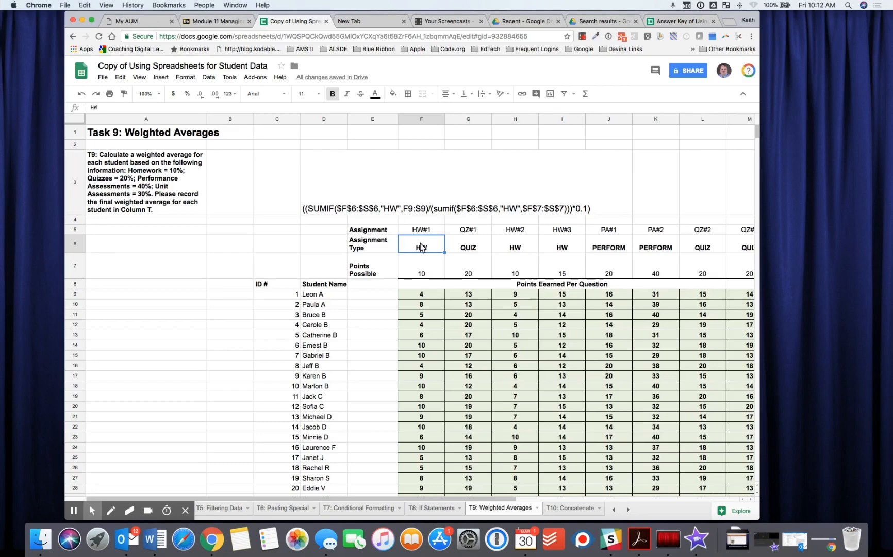
left_click(405, 297)
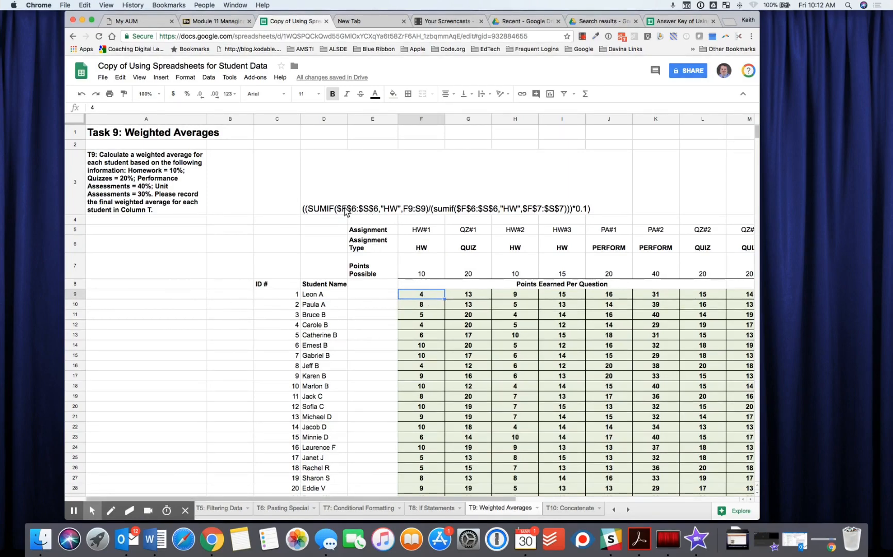
left_click(420, 252)
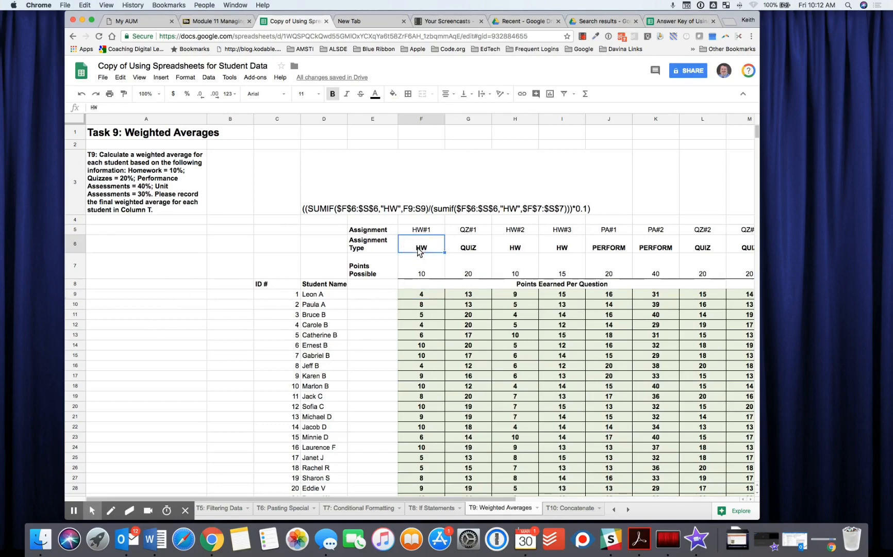
left_click(413, 213)
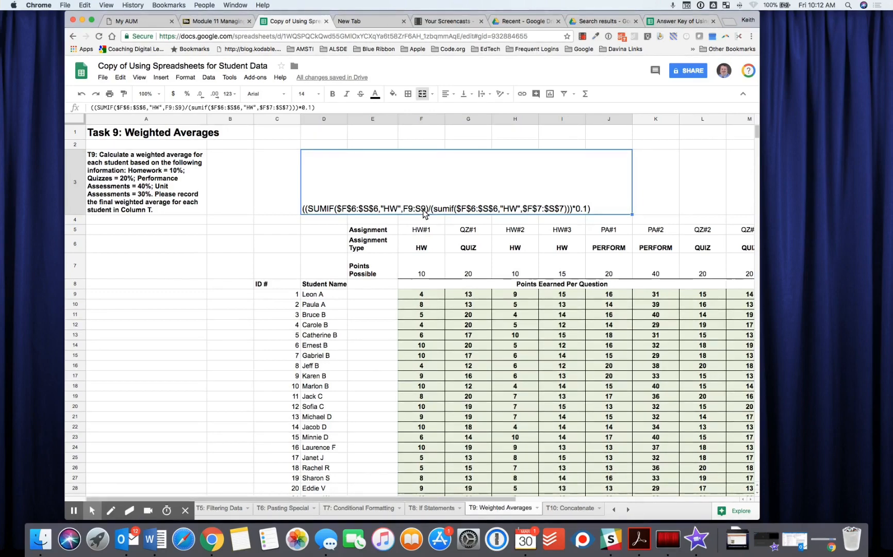
left_click(408, 297)
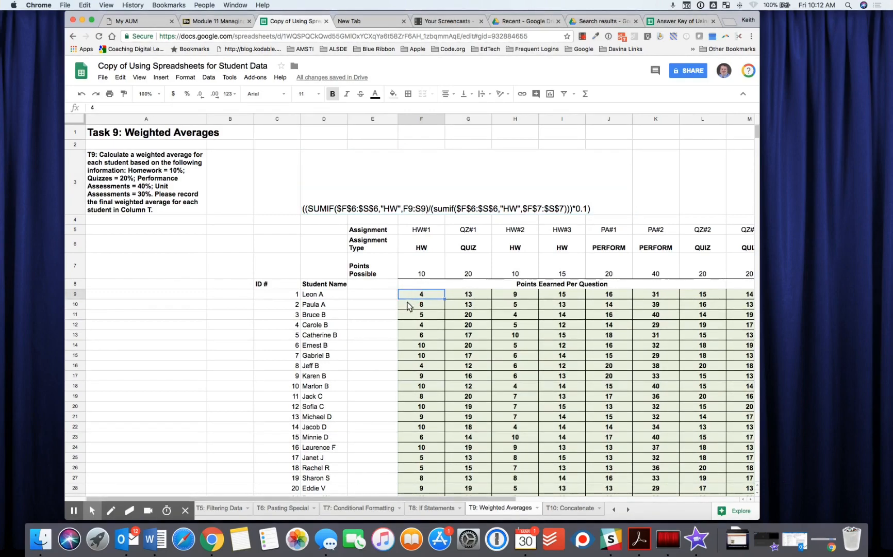
left_click(408, 305)
left_click(408, 315)
left_click(407, 325)
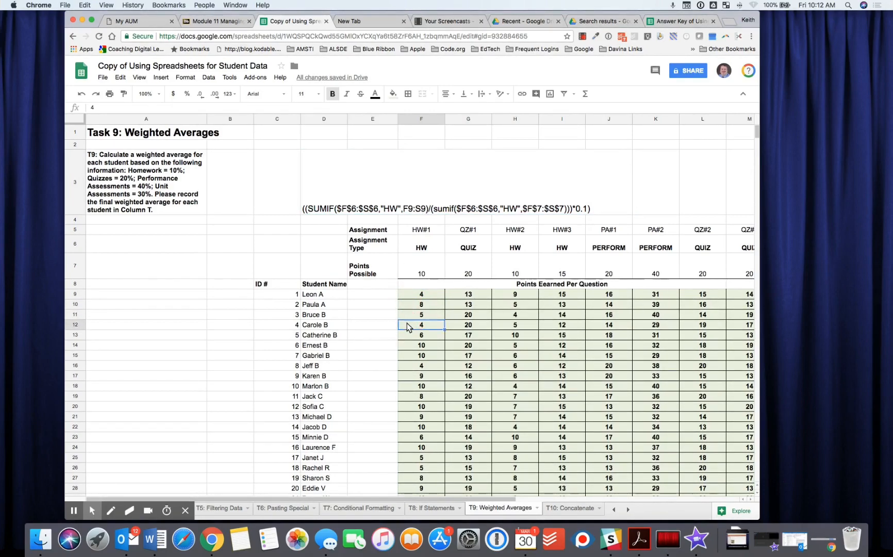
left_click(409, 297)
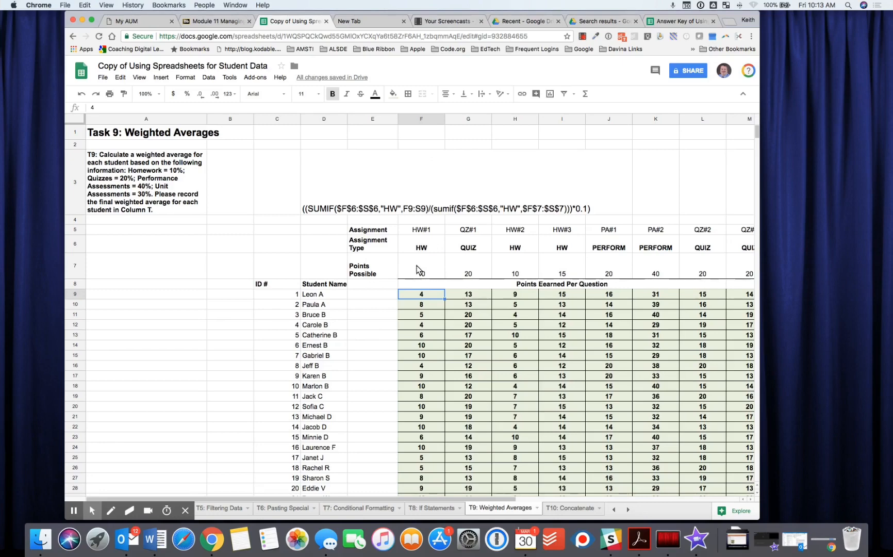
Step: Select merged cell D3 and enlarge the formula bar to several lines
left_click(303, 213)
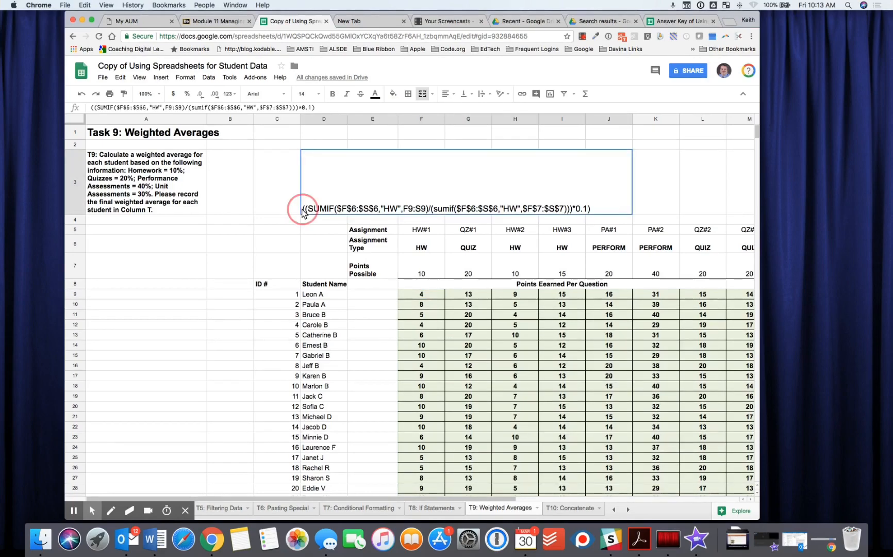
left_click(346, 119)
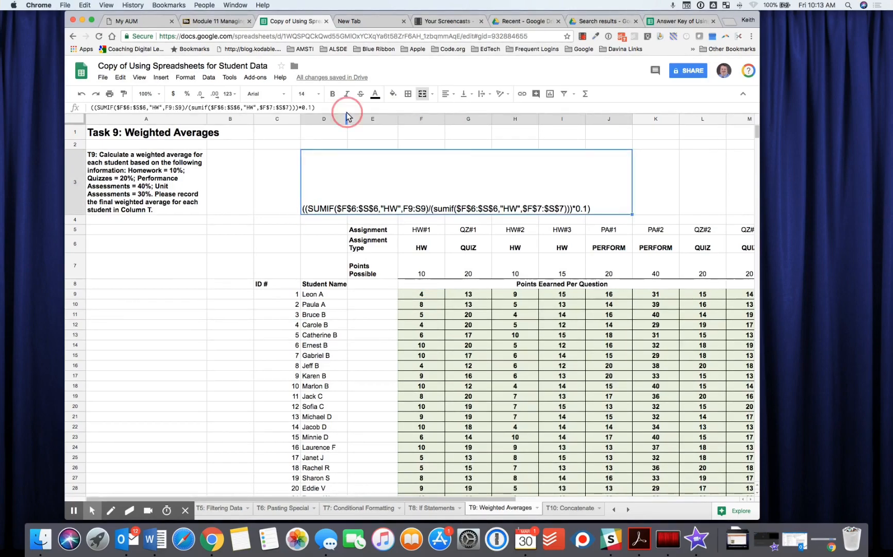
left_click_drag(346, 127, 343, 160)
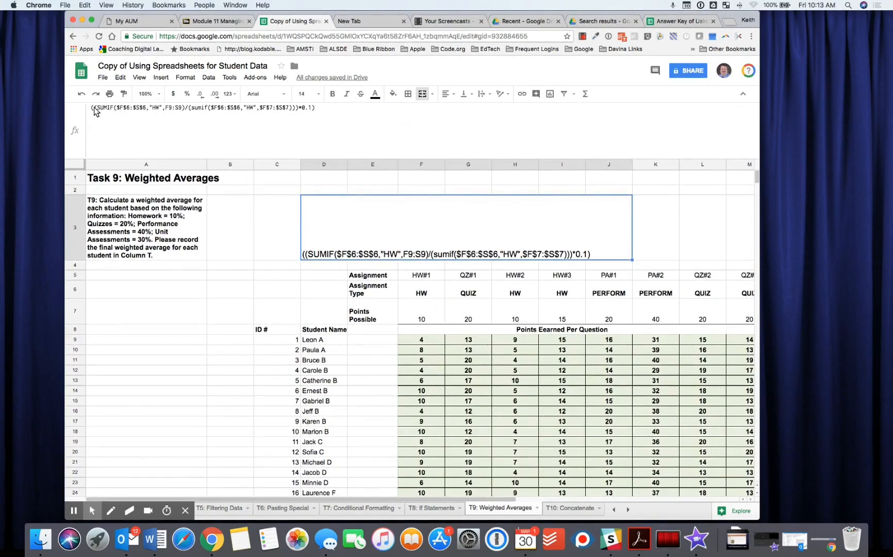
Step: Examine the earned-over-possible SUMIF ratio and the *0.1 homework weight in the D3 formula text
left_click_drag(92, 108, 173, 108)
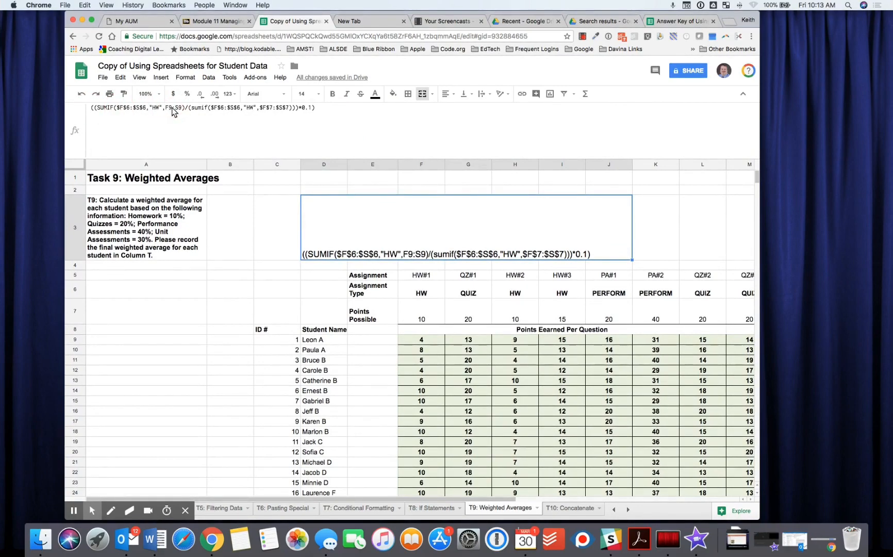
left_click(100, 125)
left_click_drag(90, 107, 167, 110)
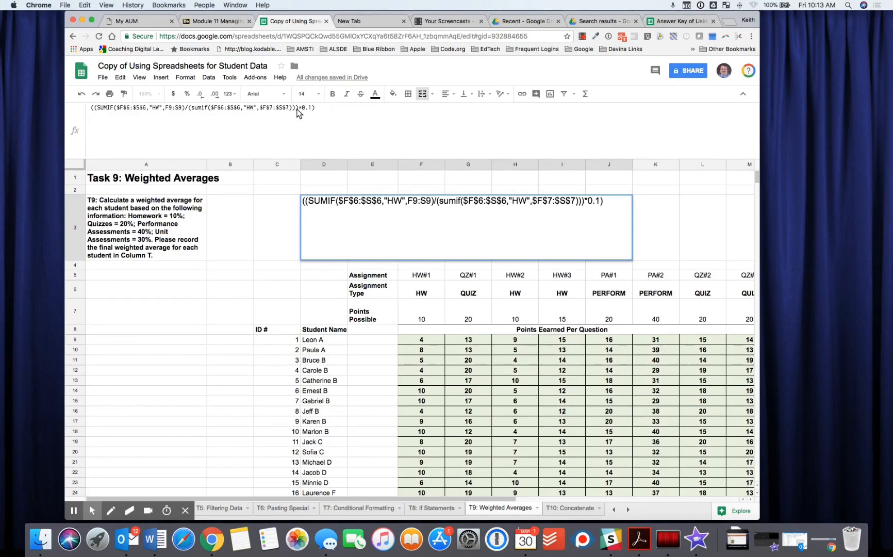
left_click_drag(297, 109, 90, 109)
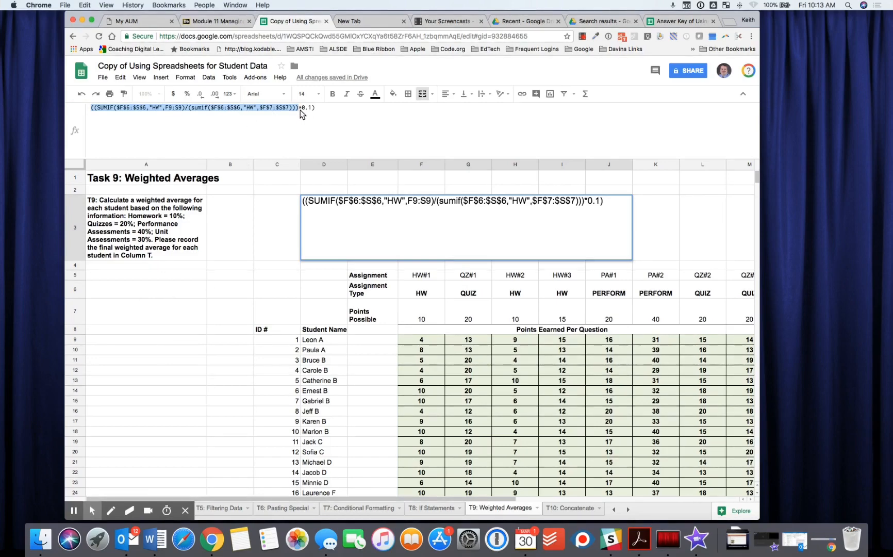
left_click_drag(301, 113, 311, 114)
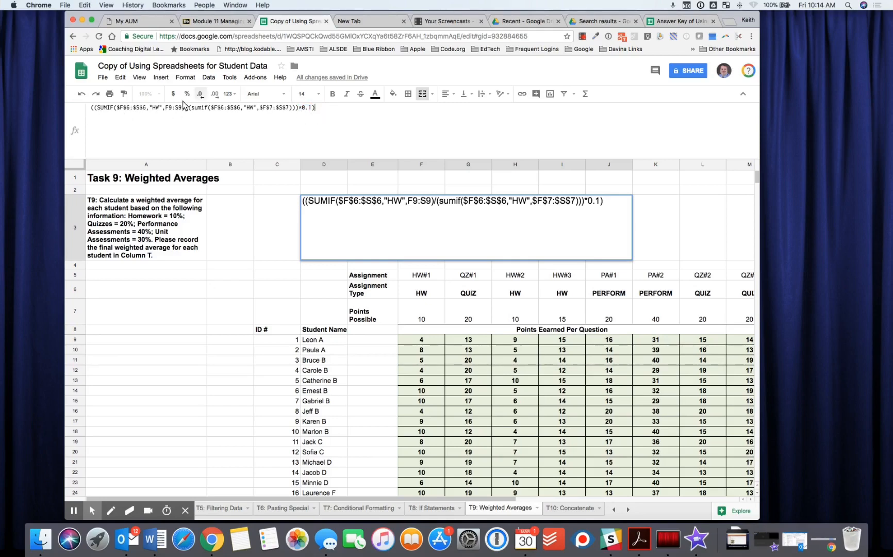
left_click(92, 113)
left_click_drag(91, 112, 298, 113)
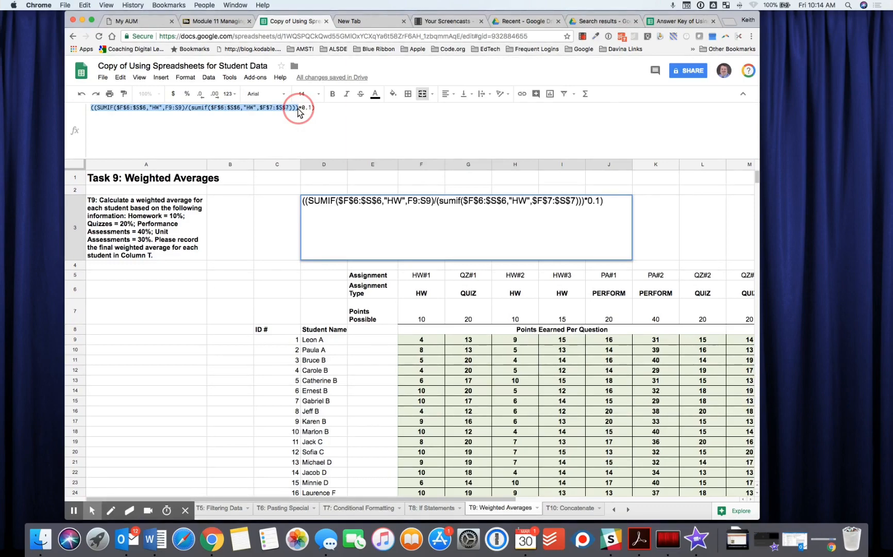
left_click_drag(298, 113, 314, 113)
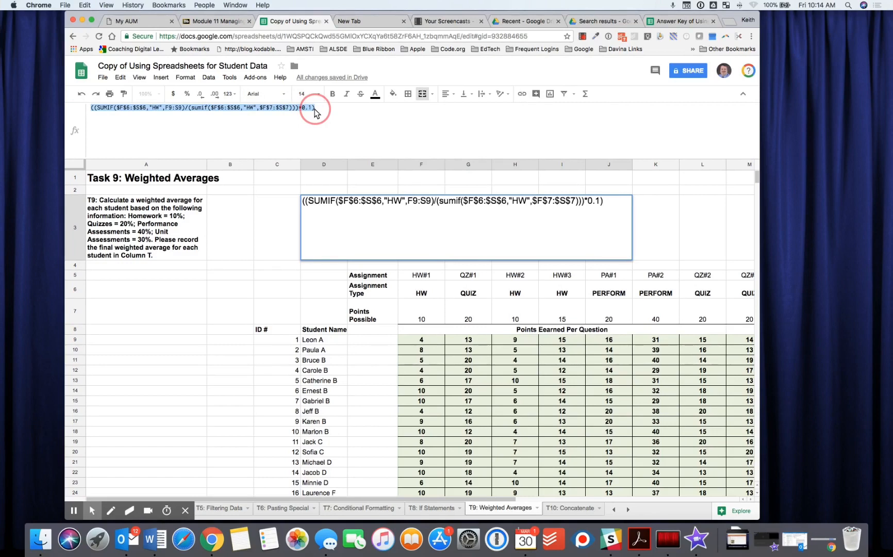
left_click(320, 112)
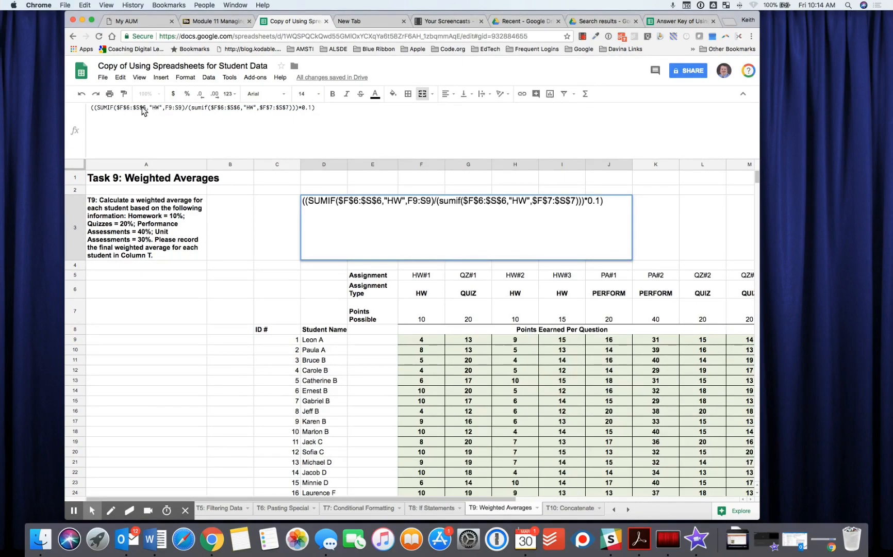
Step: Copy the HW ratio without its *0.1 weight and append it to the D3 formula text after a plus sign
left_click_drag(92, 110, 121, 110)
left_click(91, 109)
left_click_drag(92, 111, 299, 113)
key("super+c")
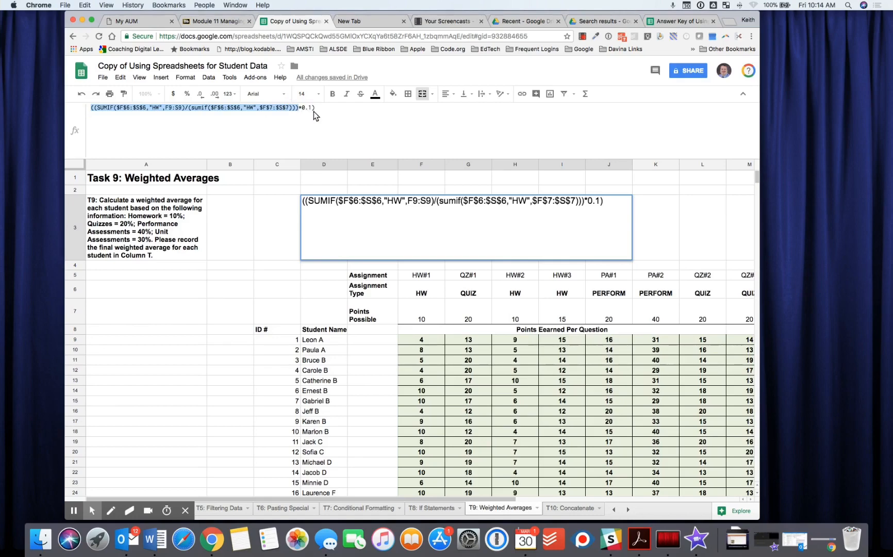
left_click(316, 112)
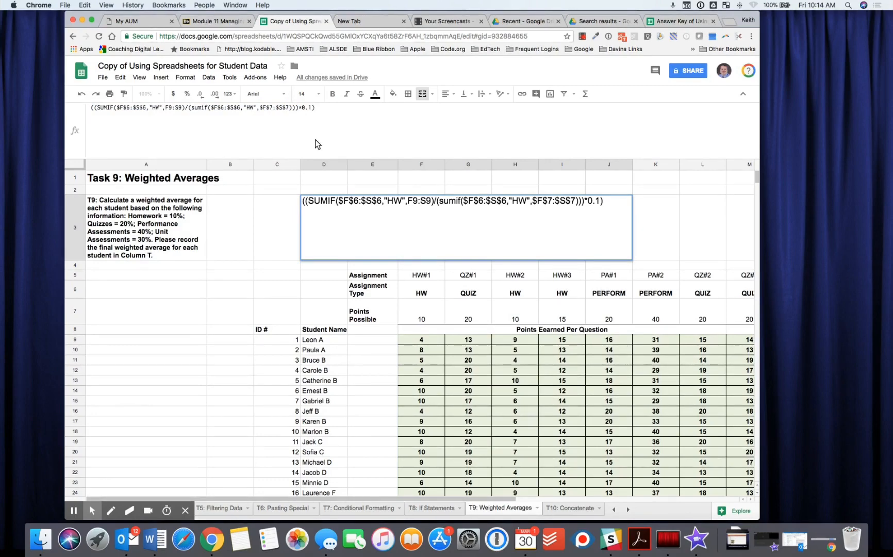
type("+")
key("super+v")
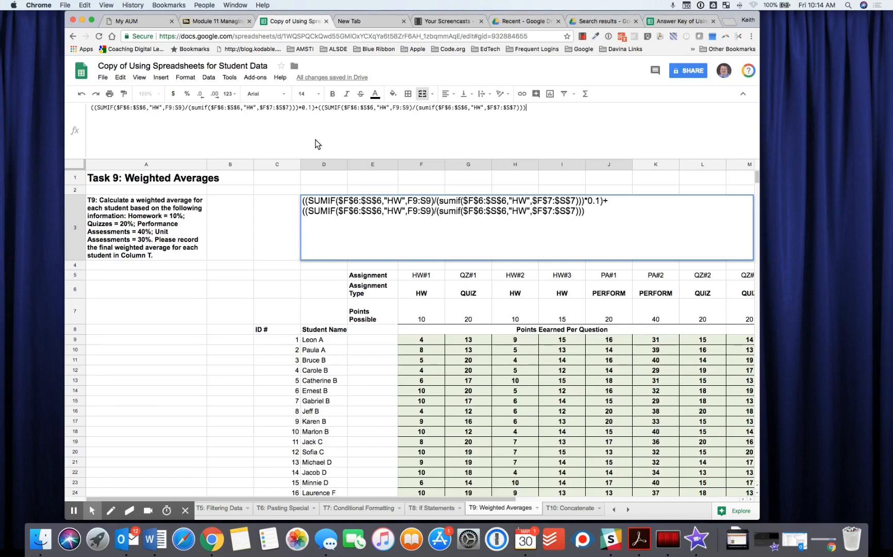
Step: Replace the "HW" criterion in the second term's first SUMIF with "PERFORM"
double_click(384, 109)
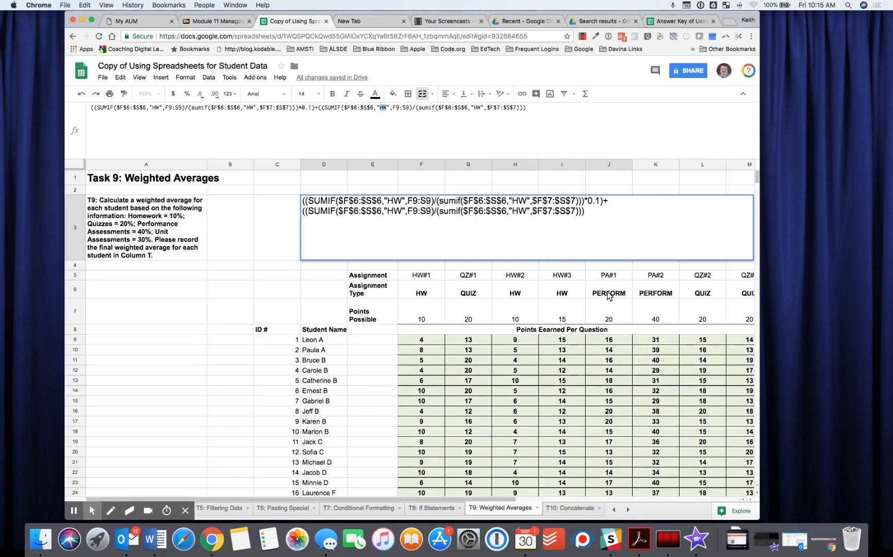
type("PERzf")
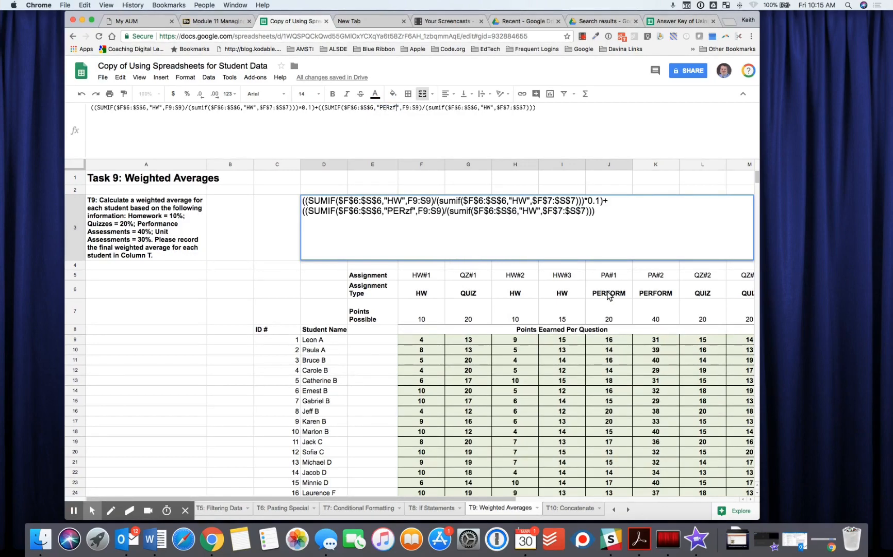
key("BackSpace")
key("BackSpace")
type("FORM")
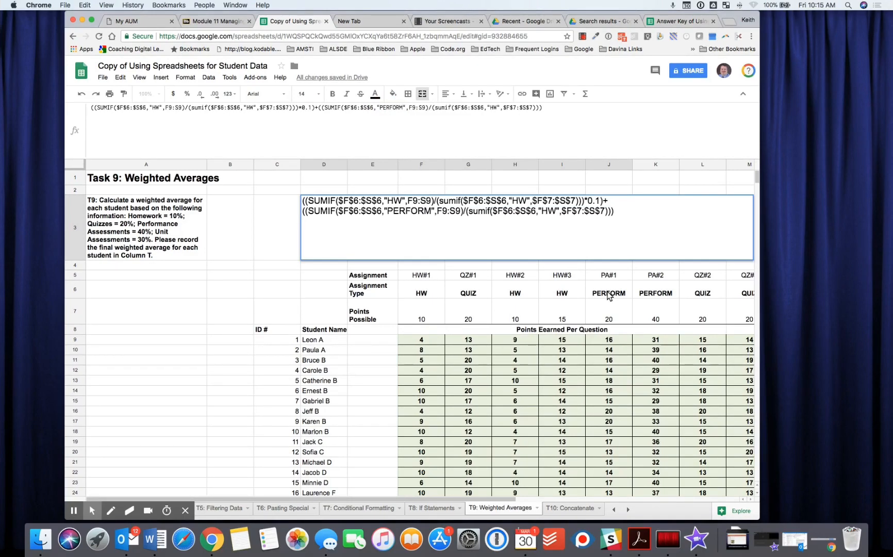
Step: Replace the "HW" criterion in the second term's divisor SUMIF with "PERFORM" and add a multiplication sign after the term
left_click(491, 108)
left_click_drag(492, 111, 497, 112)
type("PERF")
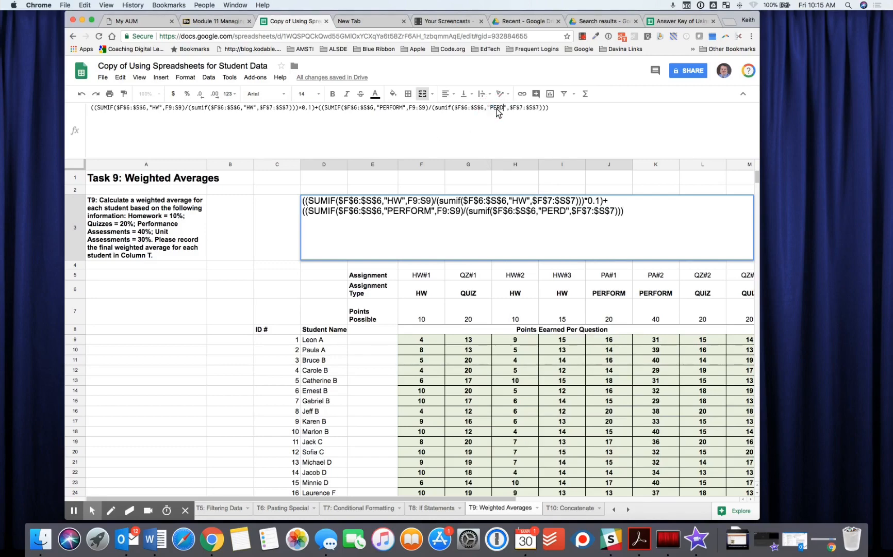
type("ORM")
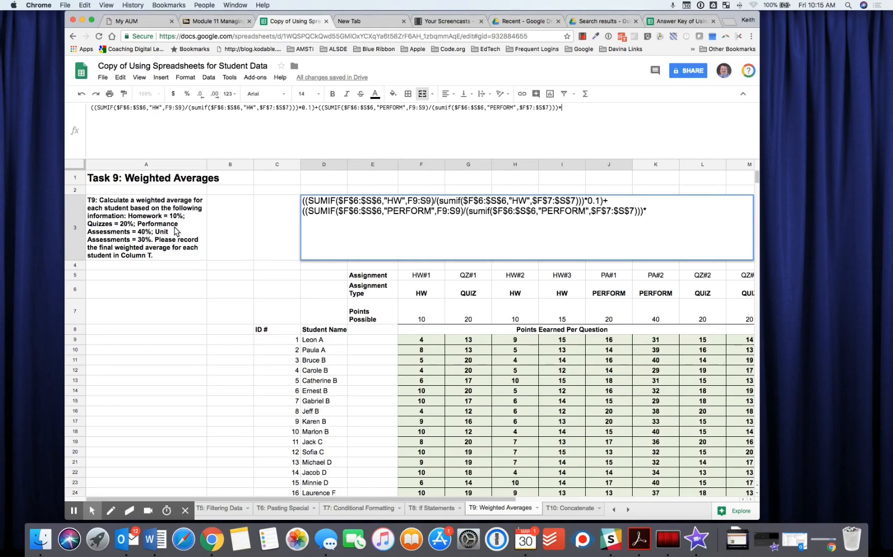
Step: Weight the PERFORM term by .40, close it, and append another copy of the HW ratio after a plus sign
type(".40")
type(")+")
key("super+v")
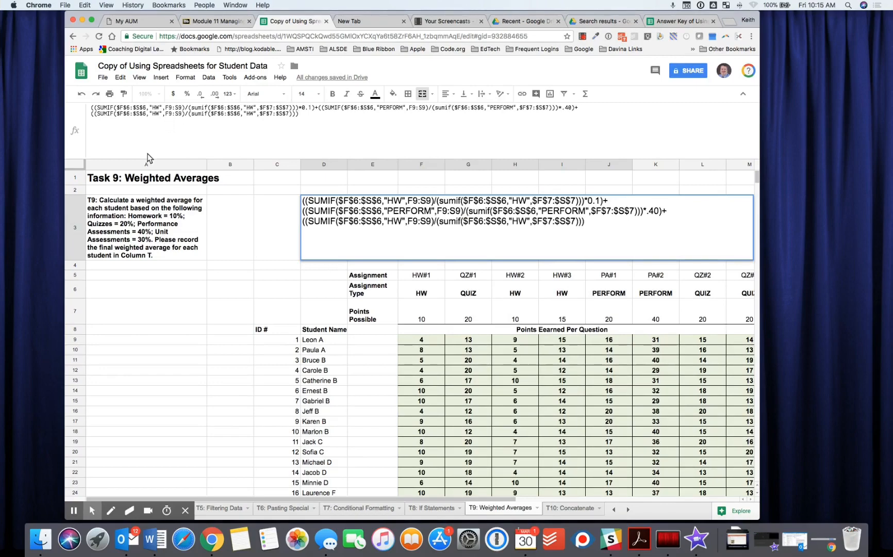
Step: Change both "HW" criteria in the third term to "QUIZ" and complete the term with a .20 weight and a plus sign
left_click(154, 117)
double_click(156, 115)
type("QUI")
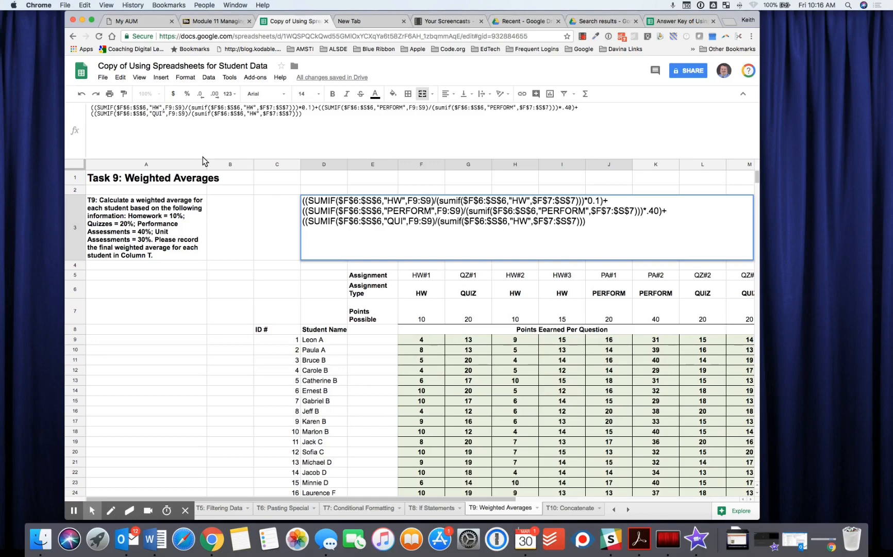
type("Z")
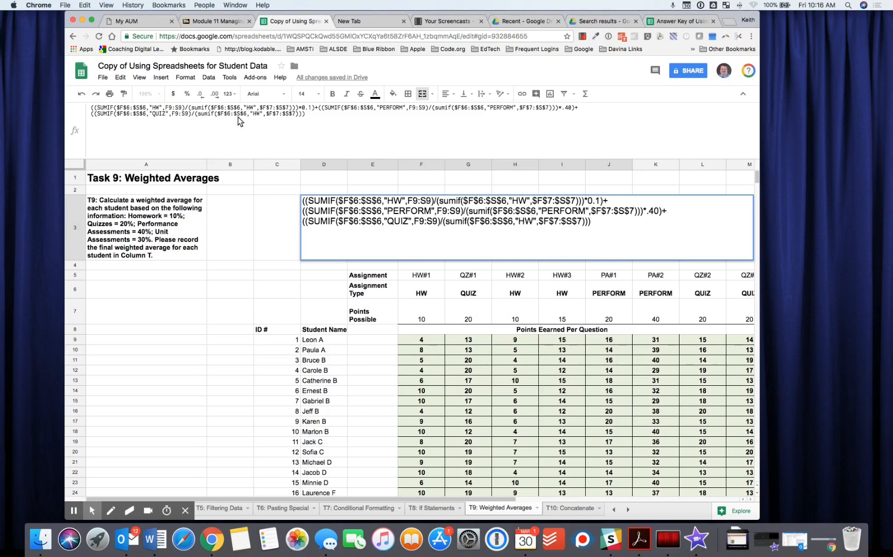
left_click(254, 115)
double_click(258, 115)
type("QUIC")
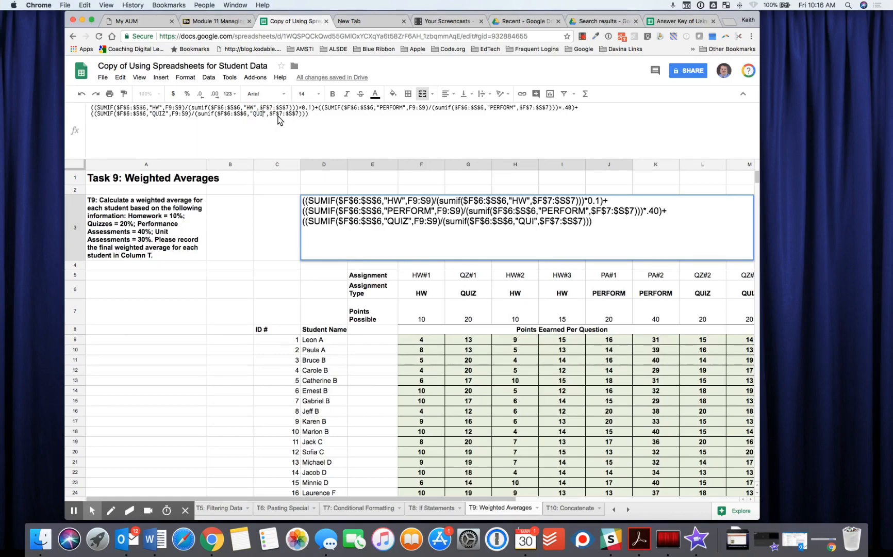
type("Z")
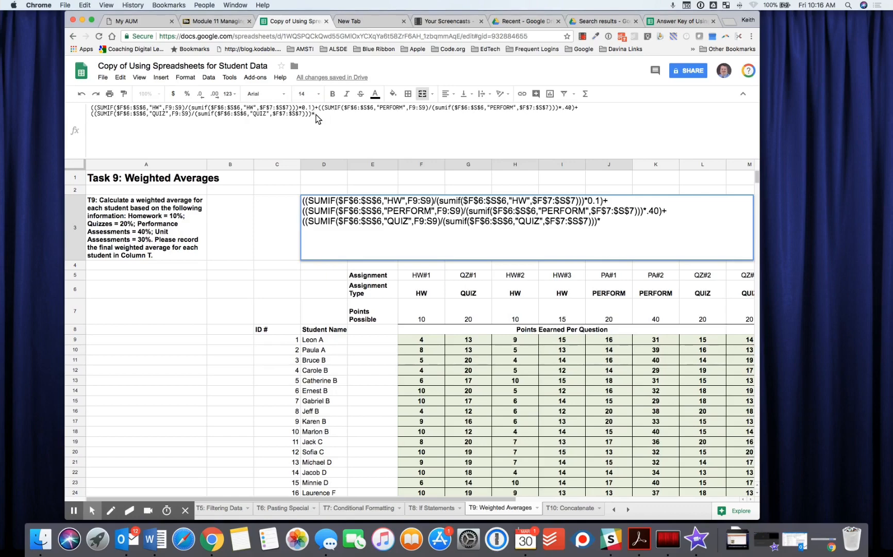
type(".20)+")
Step: Append the HW ratio again as the fourth term and replace its first SUMIF's criterion with "UNIT"
key("super+v")
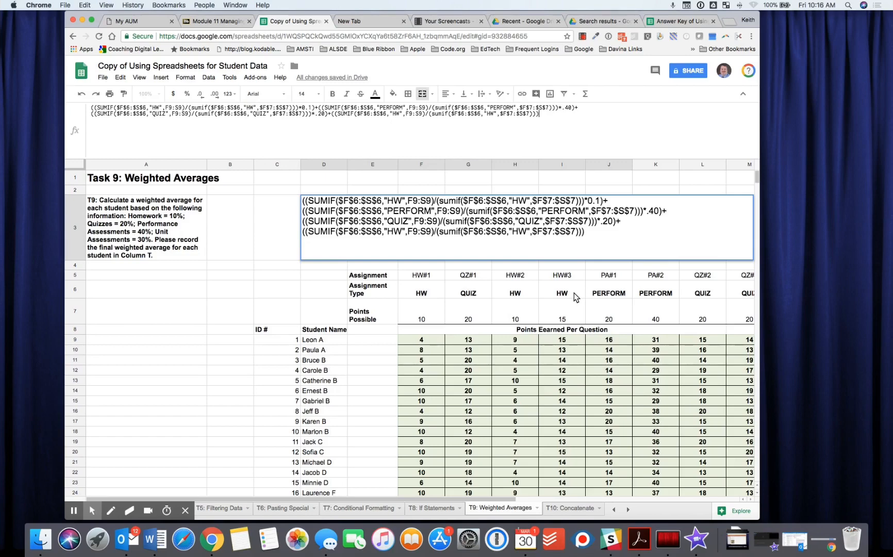
scroll(592, 296, "right", 5)
scroll(575, 296, "right", 2)
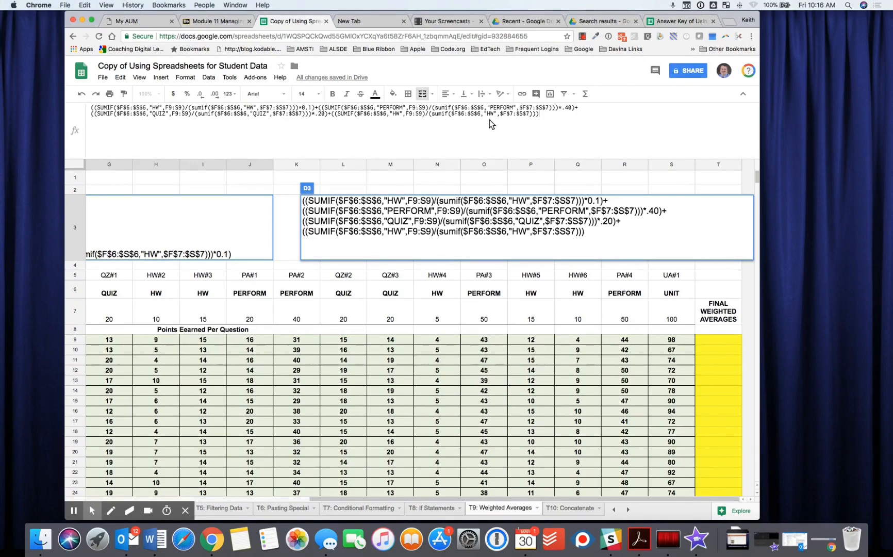
double_click(397, 115)
type("UINT")
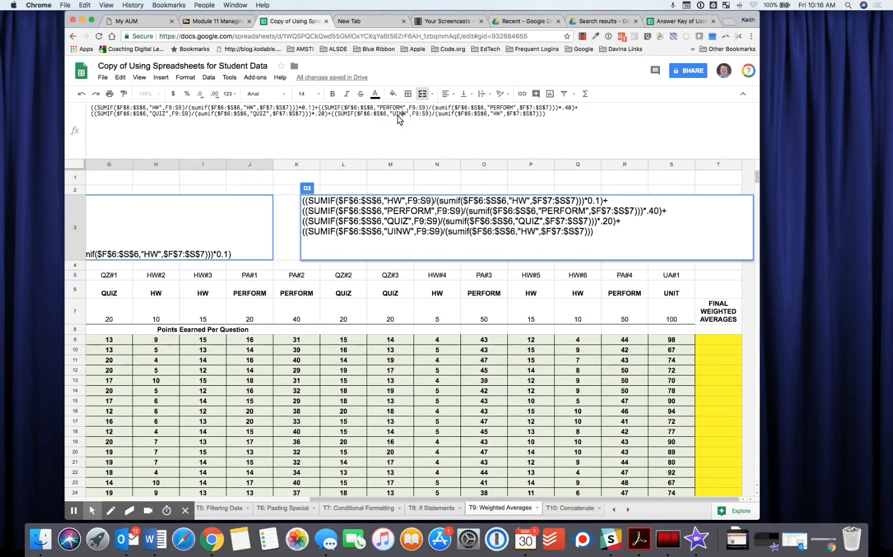
key("BackSpace")
key("BackSpace")
key("BackSpace")
type("NIT")
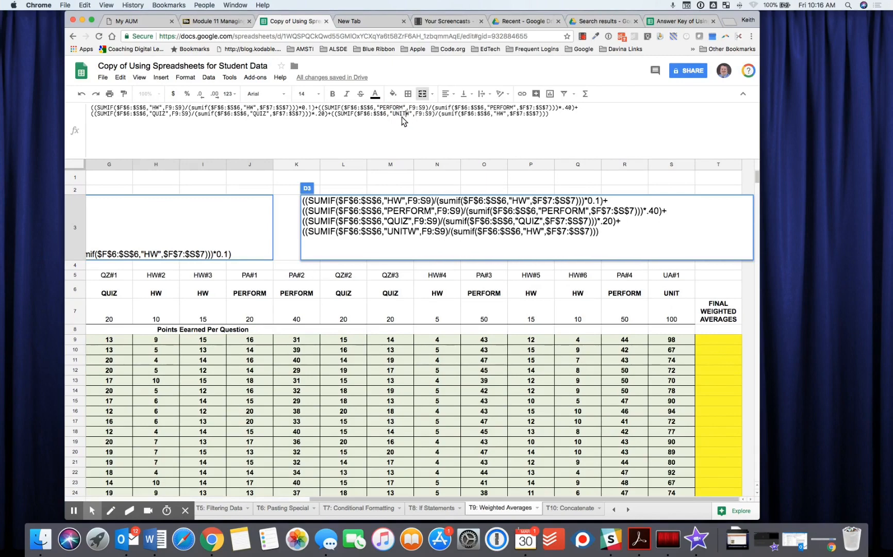
key("Delete")
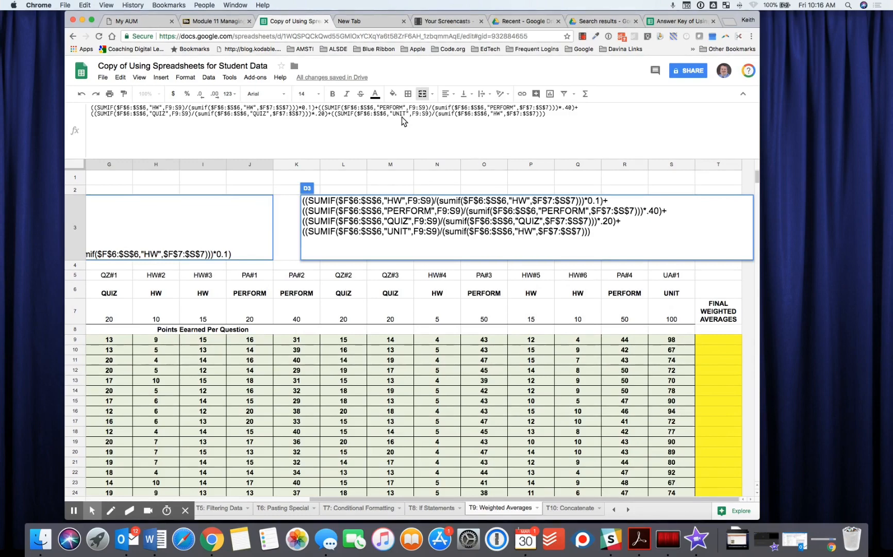
Step: Replace the fourth term's divisor criterion with "UNIT" and weight the term by .30
double_click(496, 114)
type("UNIT")
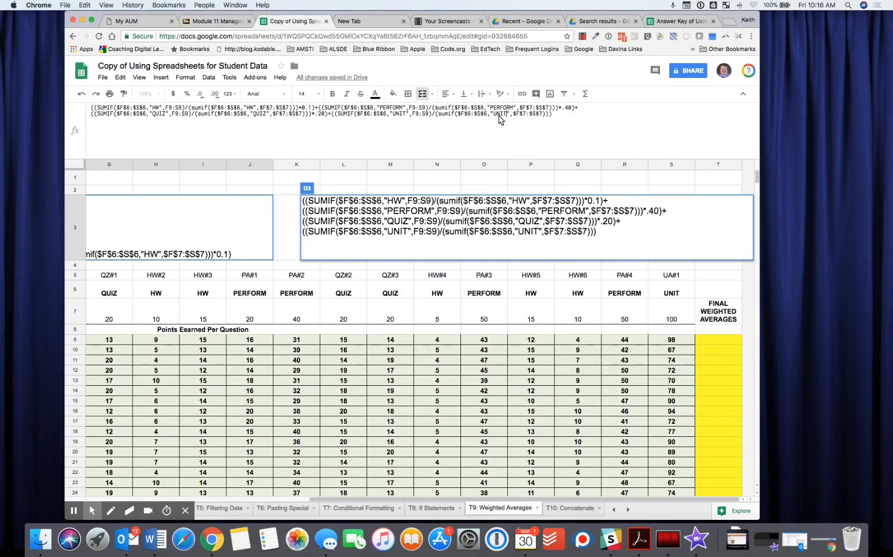
left_click(557, 116)
type("*")
scroll(258, 256, "left", 10)
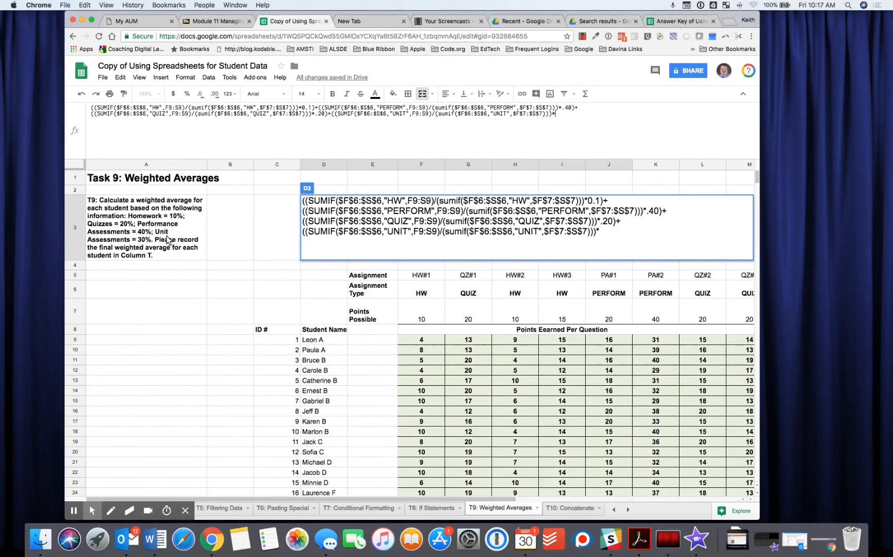
type(".30)")
Step: Put an equals sign in front of the D3 text and try to enter it as a formula
left_click(403, 238)
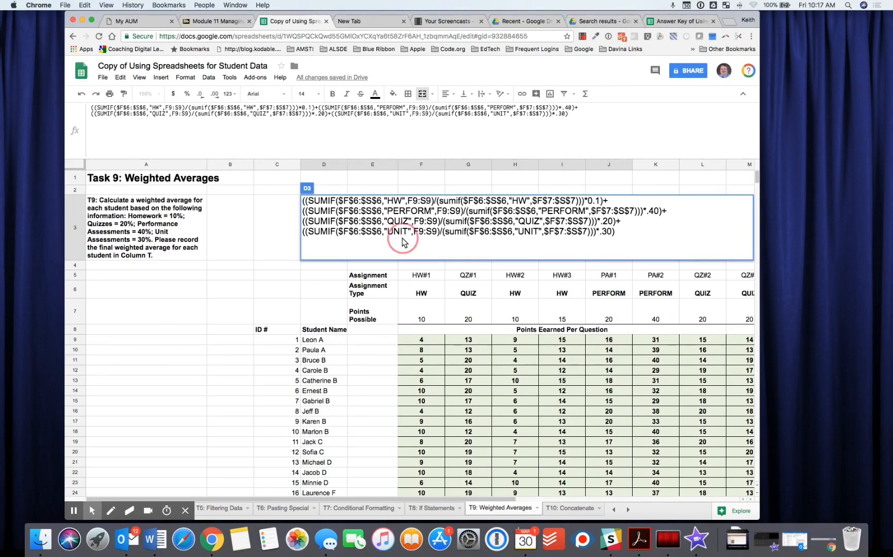
left_click(303, 203)
type("+")
key("BackSpace")
type("=")
left_click(304, 203)
type("=")
key("Return")
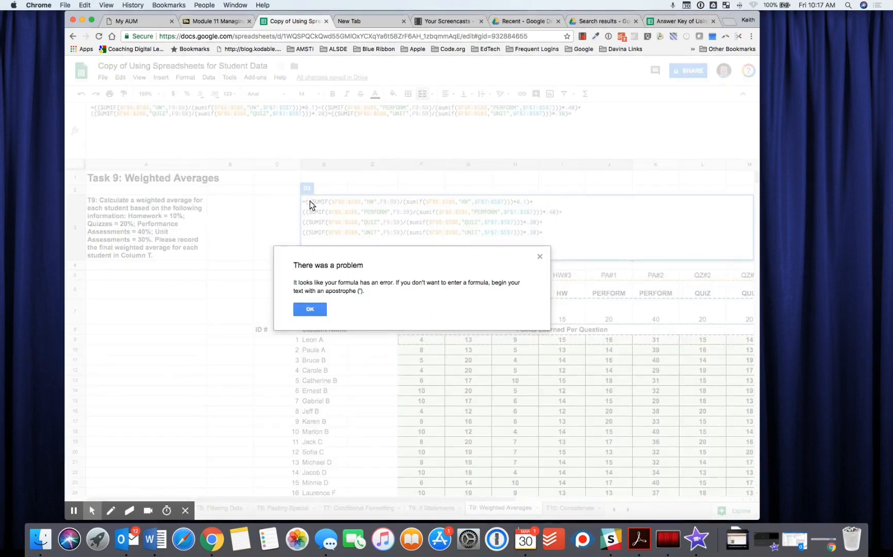
Step: Dismiss the formula error, remove the stray equals sign at the end of the D3 formula, and enter it
left_click(315, 308)
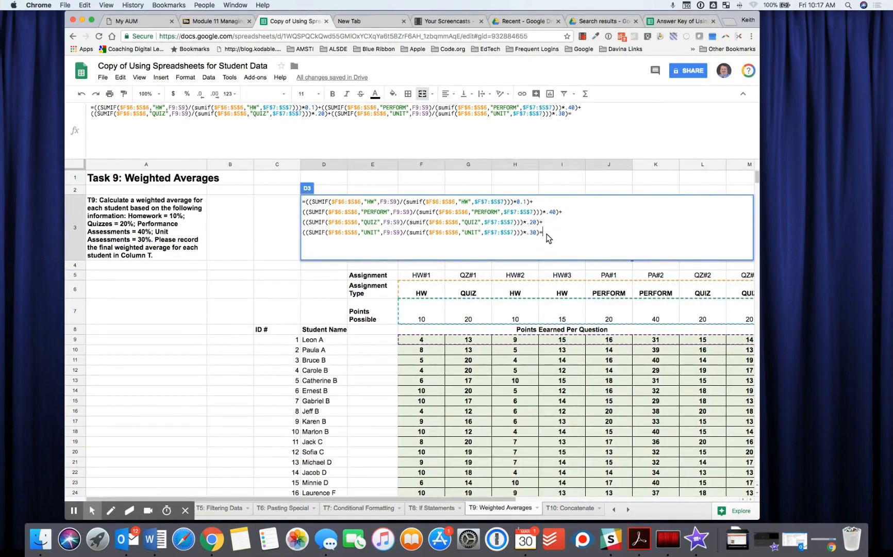
left_click(547, 237)
key("BackSpace")
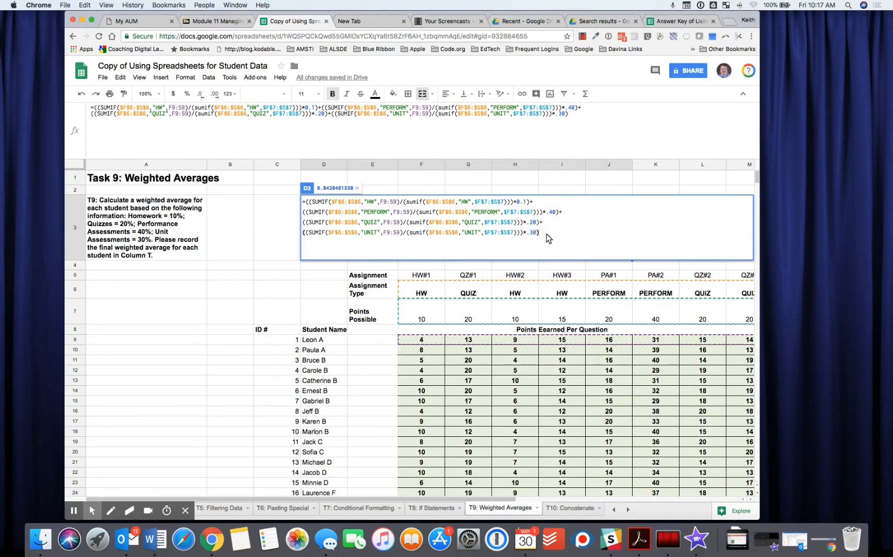
key("Return")
Step: Format the weighted-average result in D3 as a percentage
left_click(554, 220)
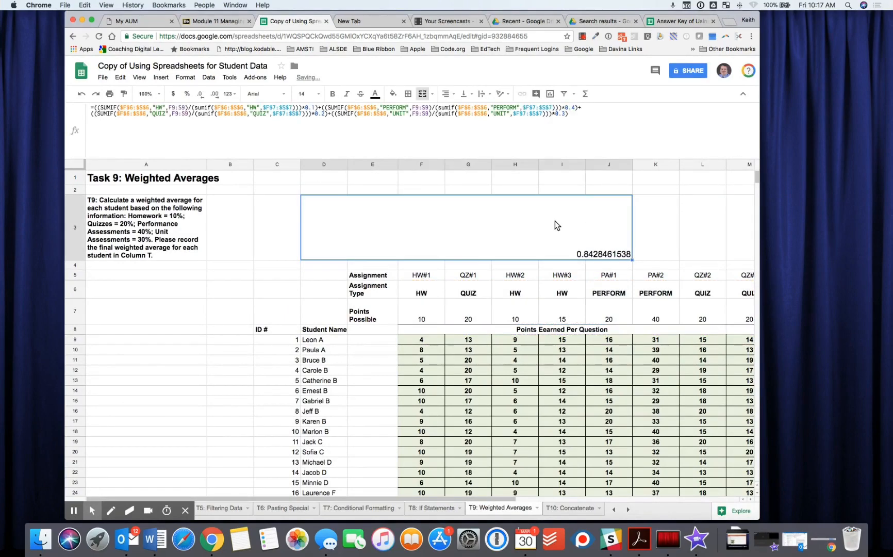
scroll(555, 221, "right", 10)
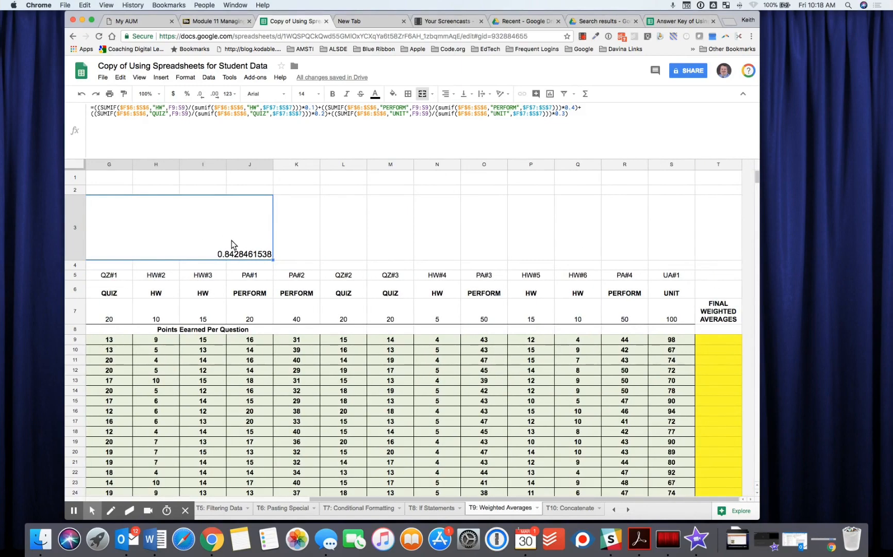
left_click(187, 95)
Step: Try to copy the merged D3 cell's formula into T9 under Final Weighted Averages
right_click(169, 234)
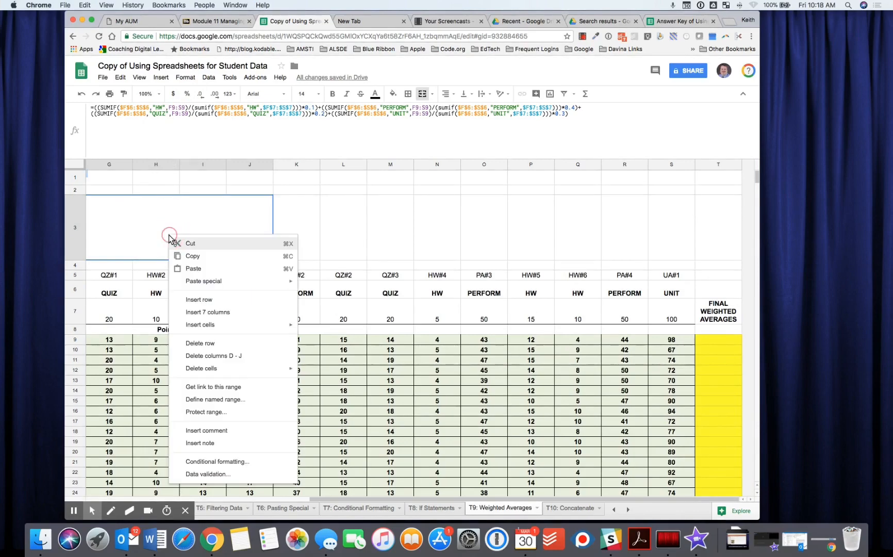
left_click(189, 257)
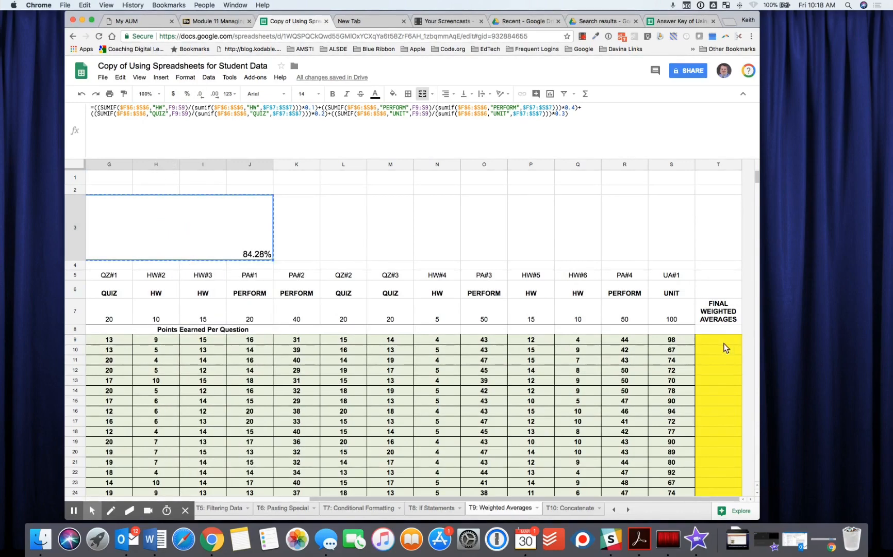
left_click(720, 340)
right_click(721, 339)
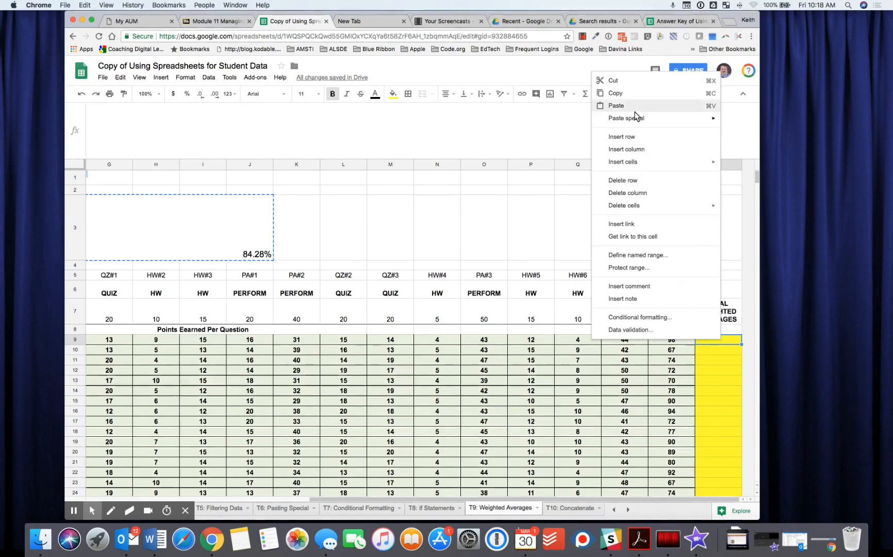
left_click(617, 105)
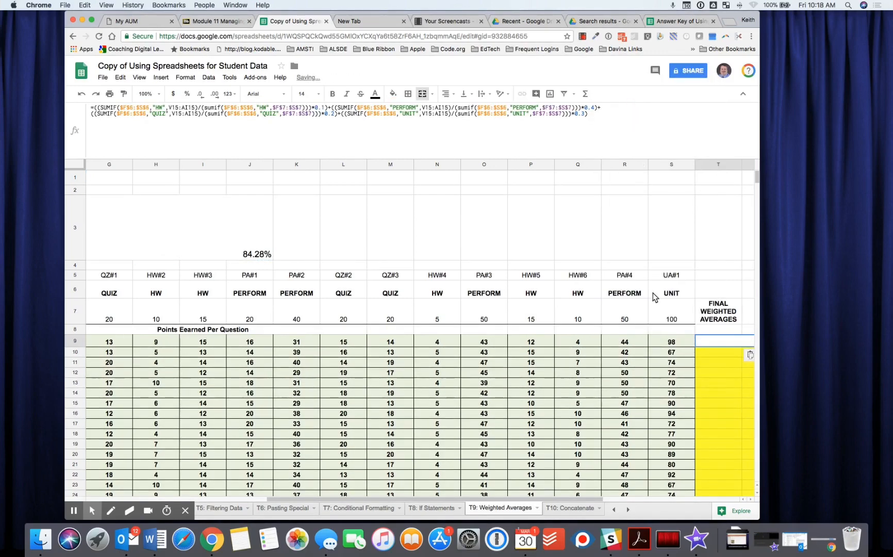
scroll(487, 356, "right", 6)
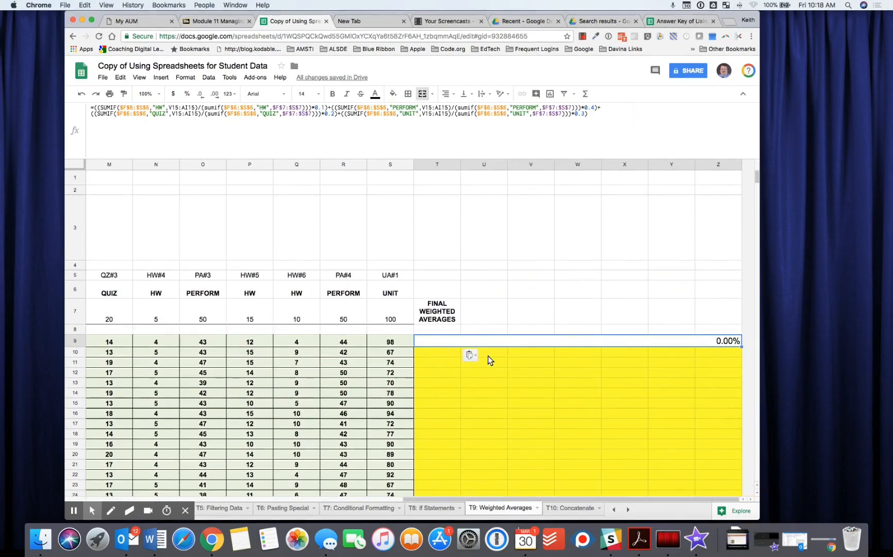
scroll(487, 356, "left", 12)
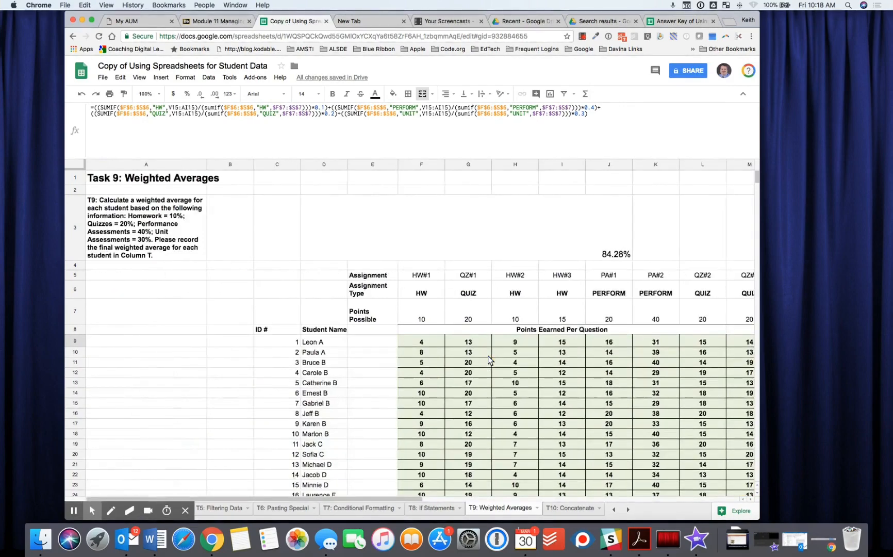
Step: Unmerge the D3:J3 cell that holds the weighted-average formula
left_click(436, 251)
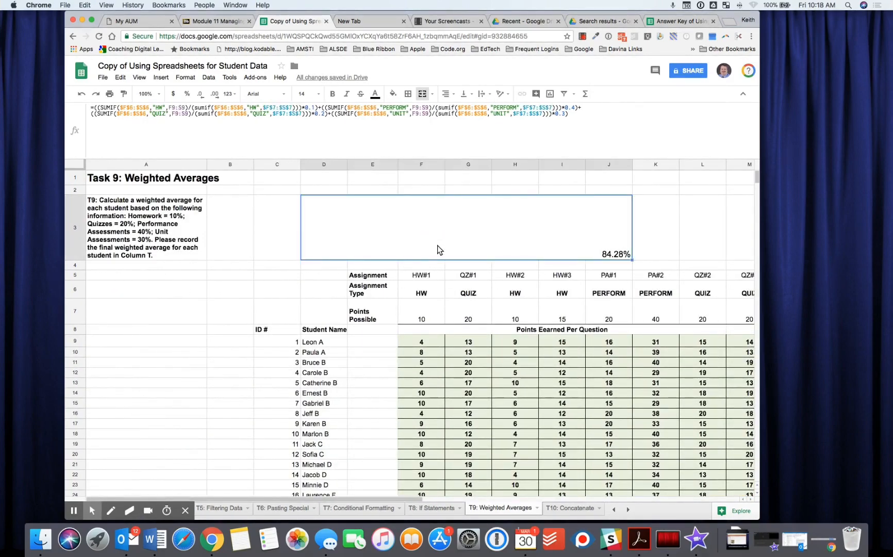
left_click(432, 94)
left_click(436, 150)
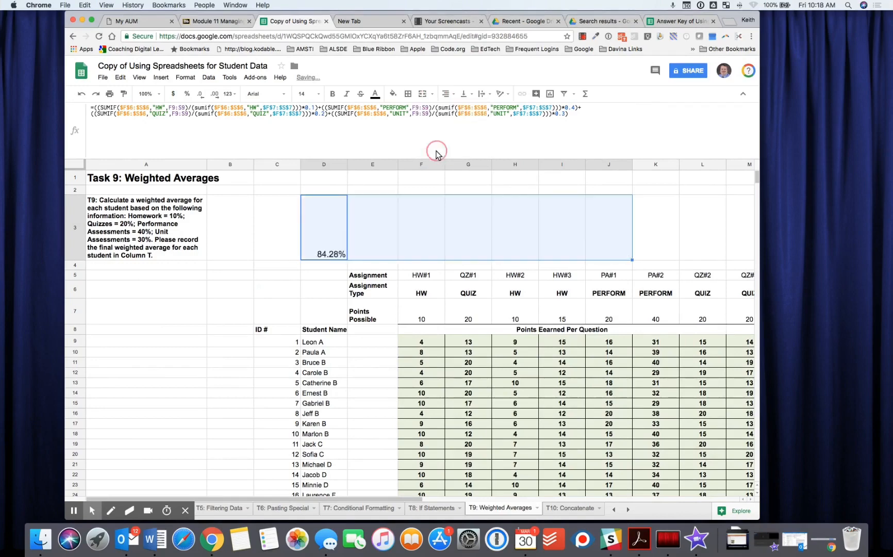
Step: Try to paste the unmerged D3 formula into the merged T9:Z9 cell
left_click(331, 216)
right_click(331, 216)
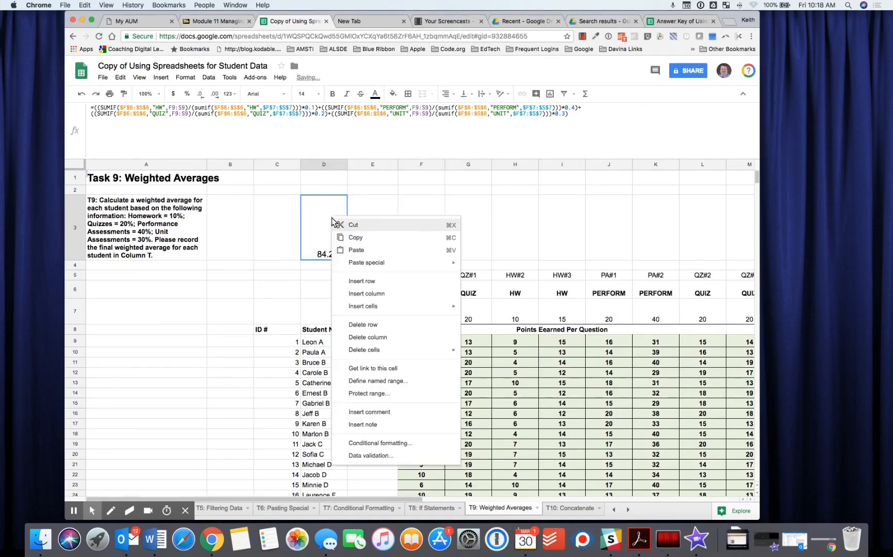
left_click(344, 238)
scroll(344, 239, "right", 12)
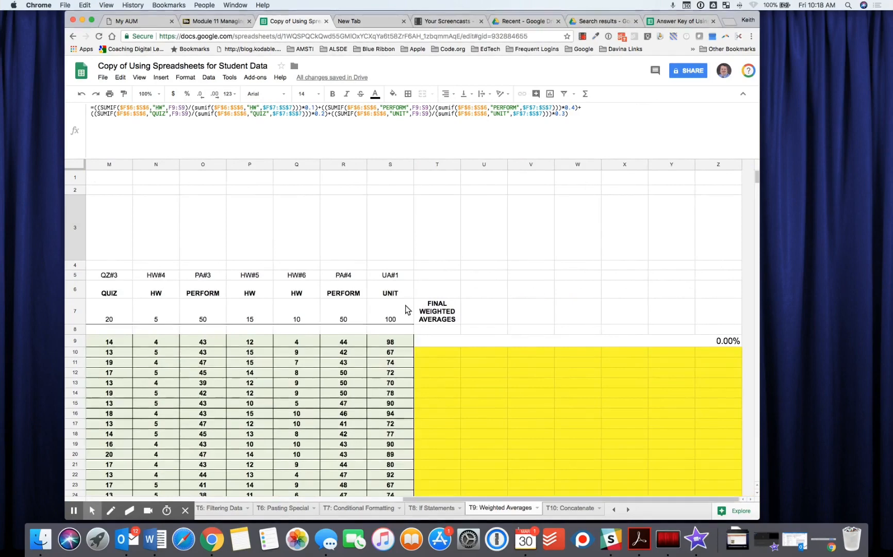
left_click(426, 344)
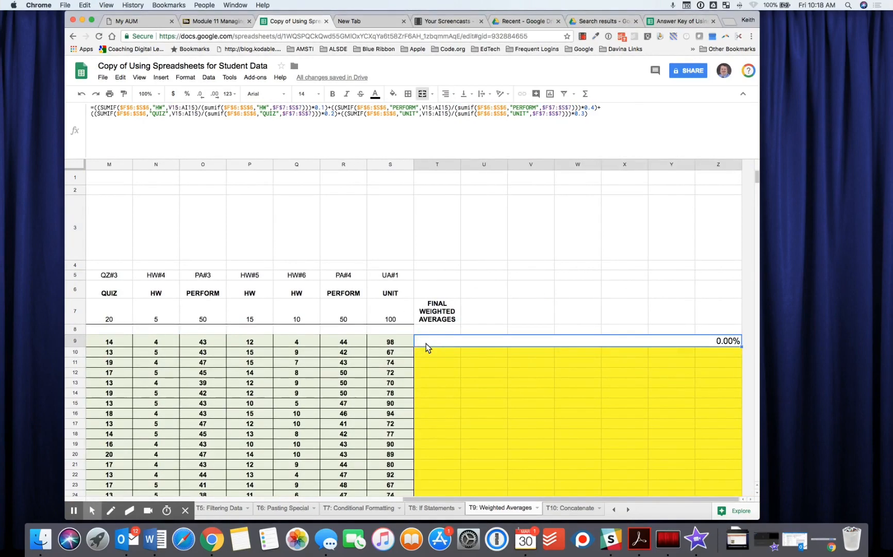
key("super+v")
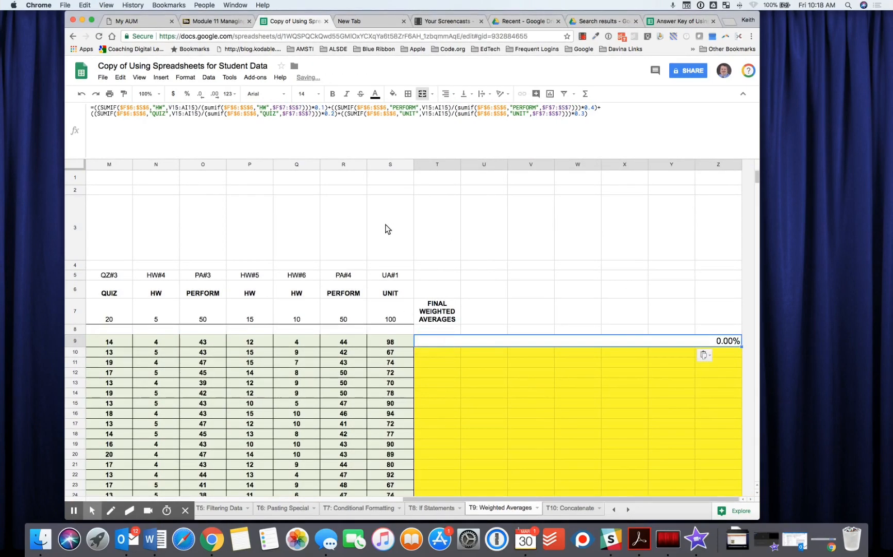
Step: Undo the unmerging of D3:J3 and the paste into T9
key("super+z")
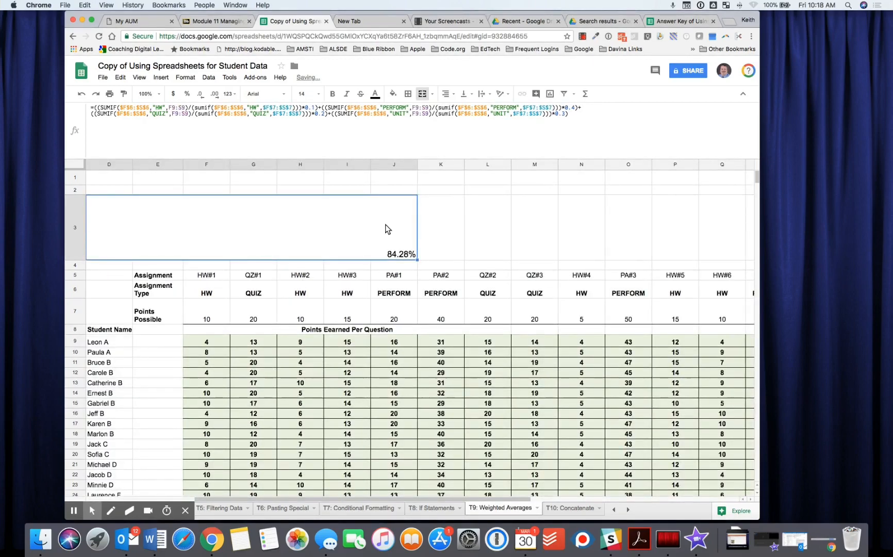
key("super+z")
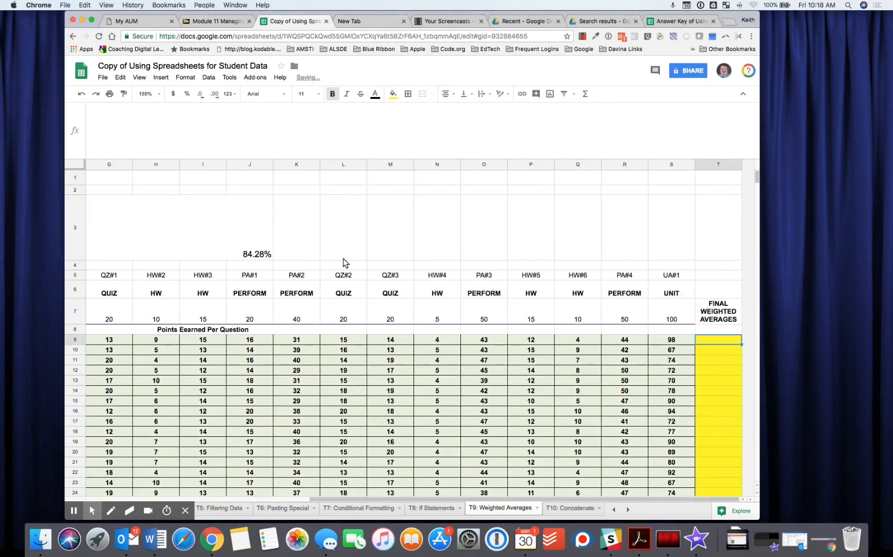
Step: Split the merged D3:J3 range again so the formula occupies only D3
left_click(177, 220)
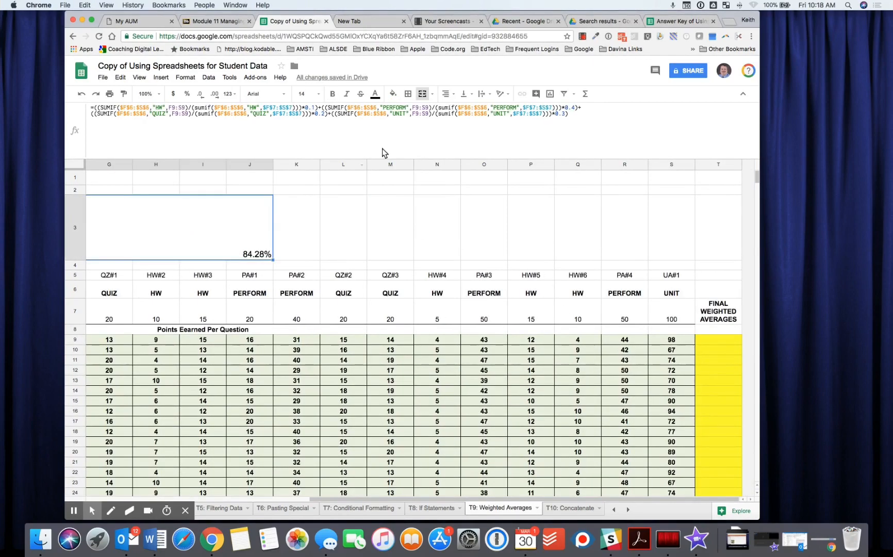
left_click(433, 95)
left_click(442, 144)
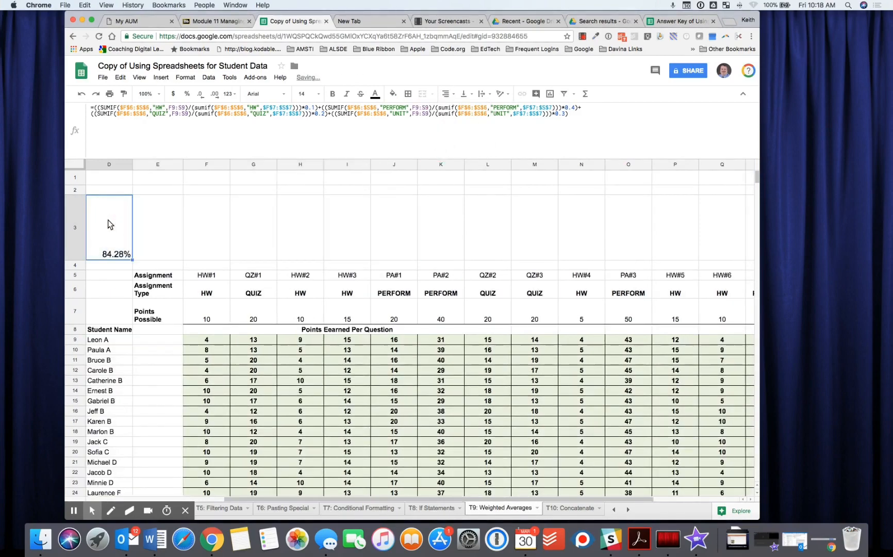
scroll(454, 361, "right", 3)
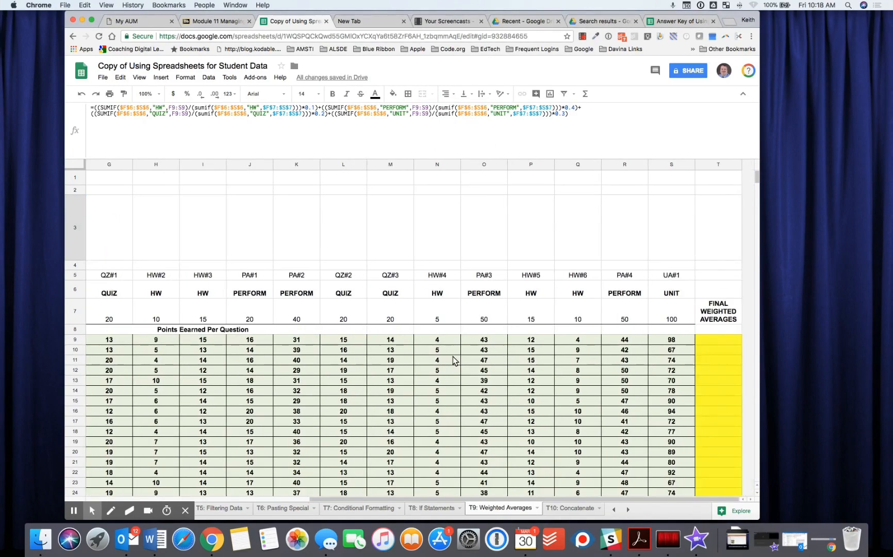
Step: Try to paste the copied D3 cell directly into T9, and undo the paste
left_click(715, 339)
key("ctrl+v")
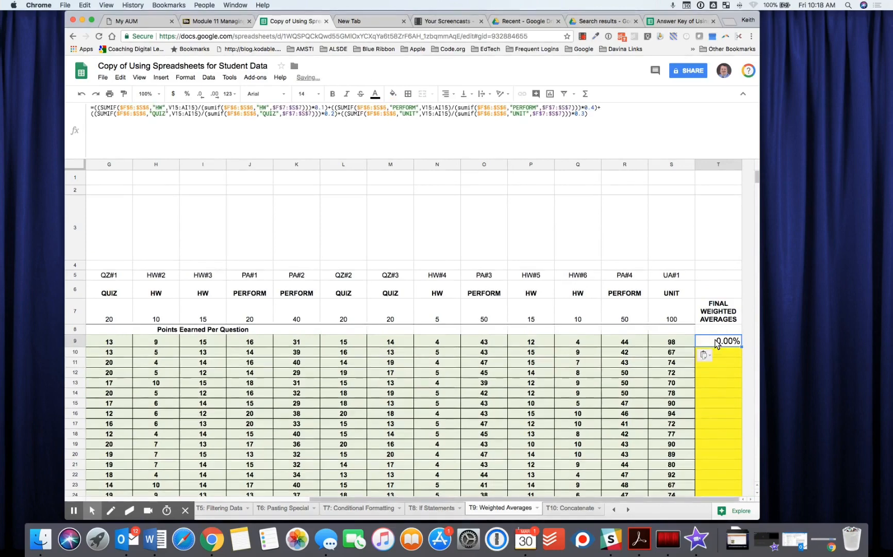
left_click(716, 342)
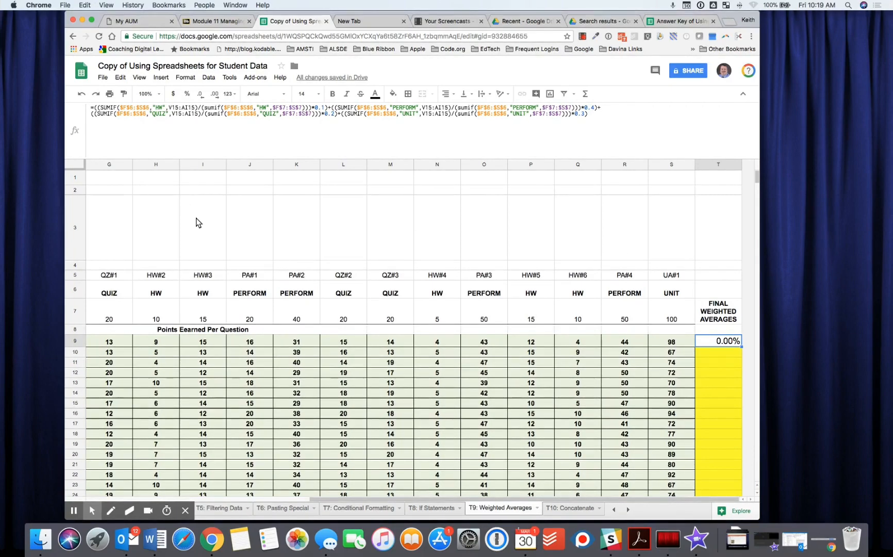
key("super+z")
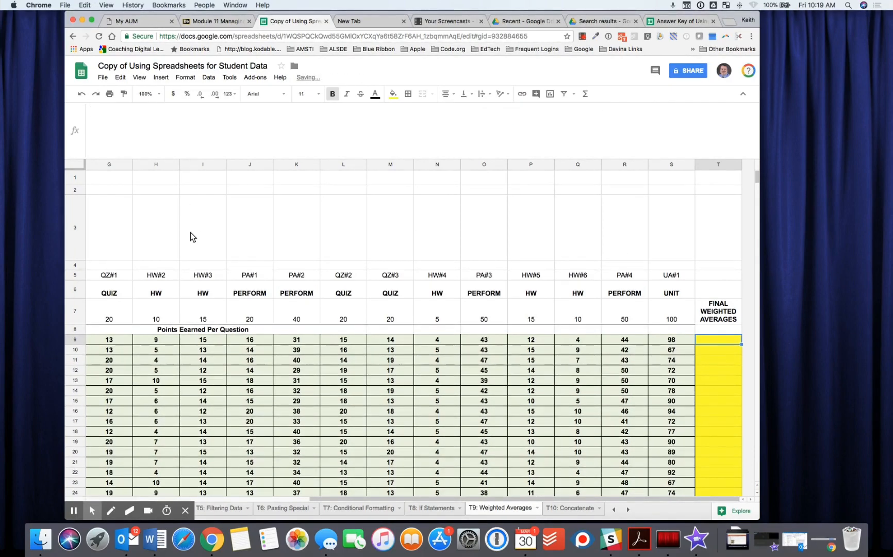
Step: Copy the complete weighted-average formula text from D3 and enter it in T9, keeping the F9:S9 references
scroll(276, 241, "left", 6)
left_click(308, 235)
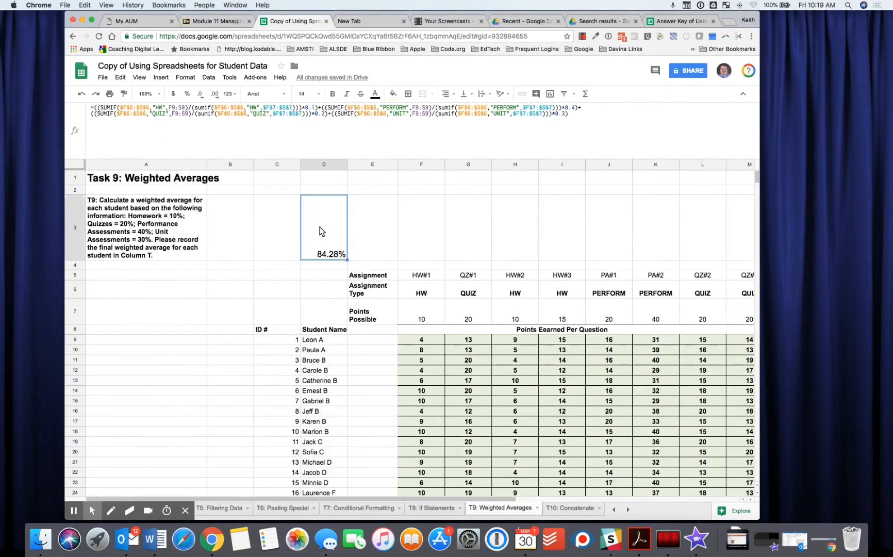
left_click(90, 107)
left_click_drag(571, 114, 81, 108)
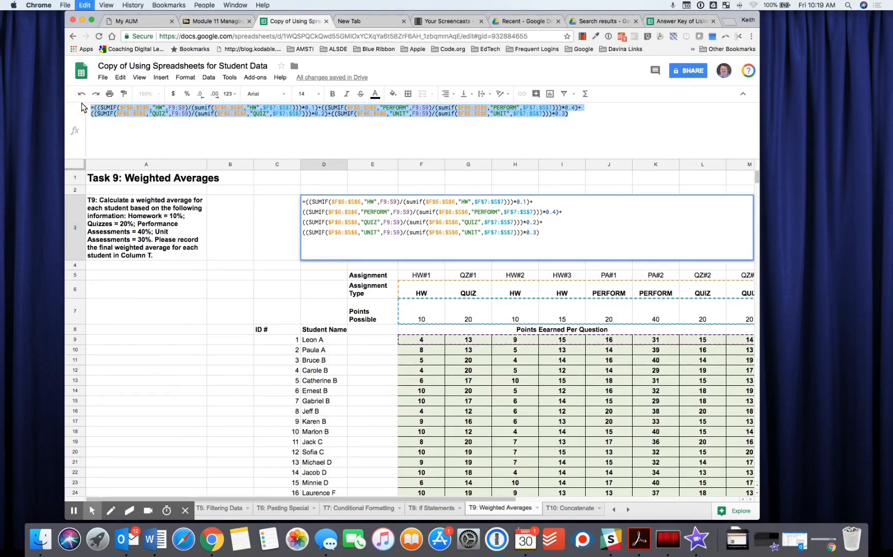
scroll(520, 284, "right", 6)
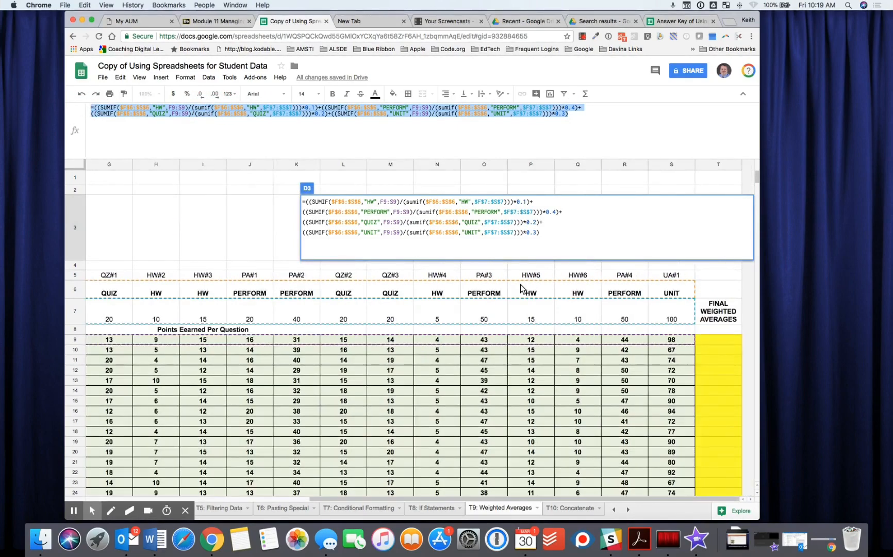
left_click(720, 340)
type("=")
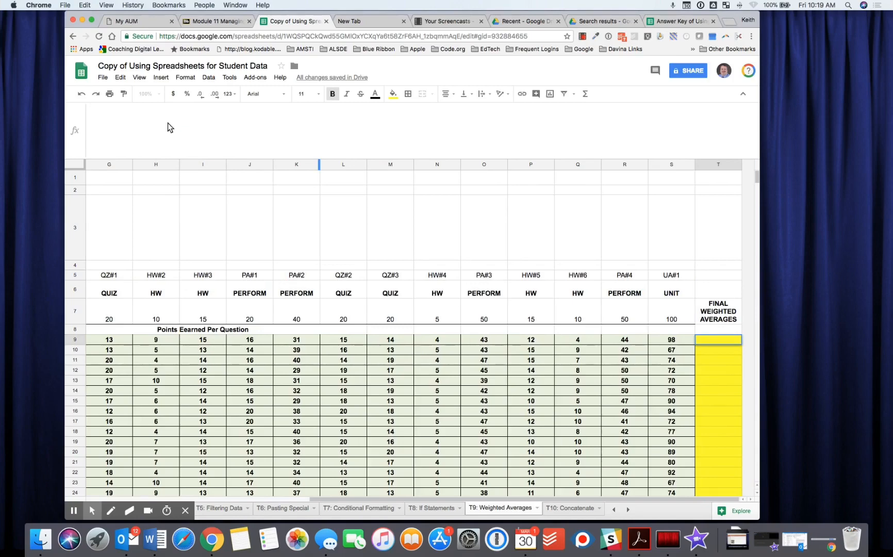
key("super+v")
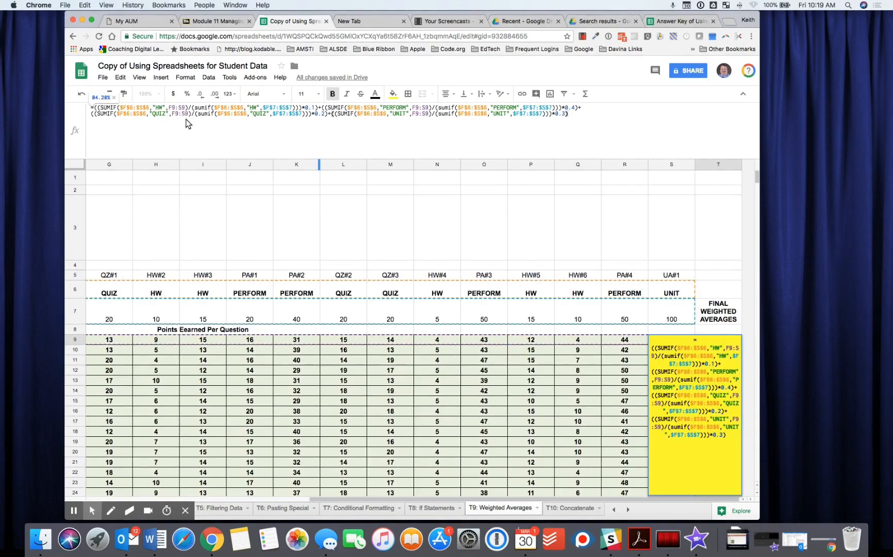
key("Return")
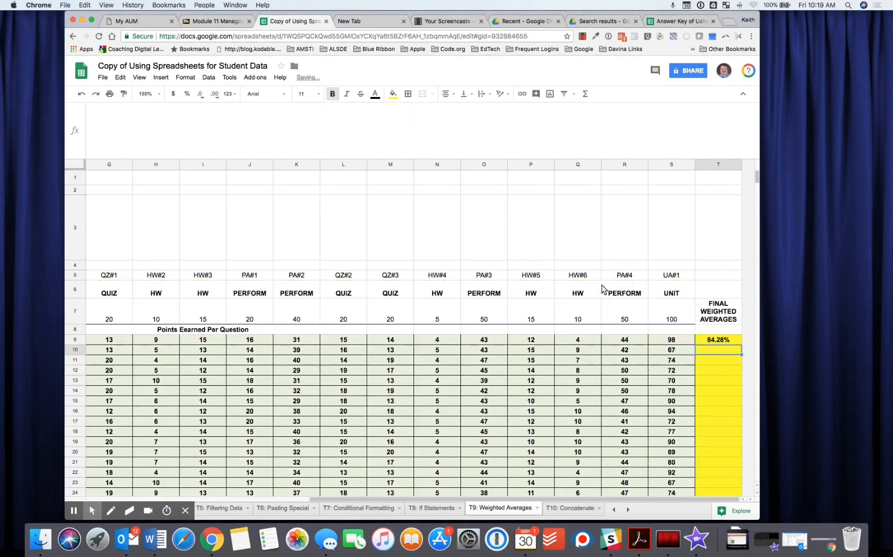
Step: Fill the weighted-average formula from T9 down through T11
left_click(725, 339)
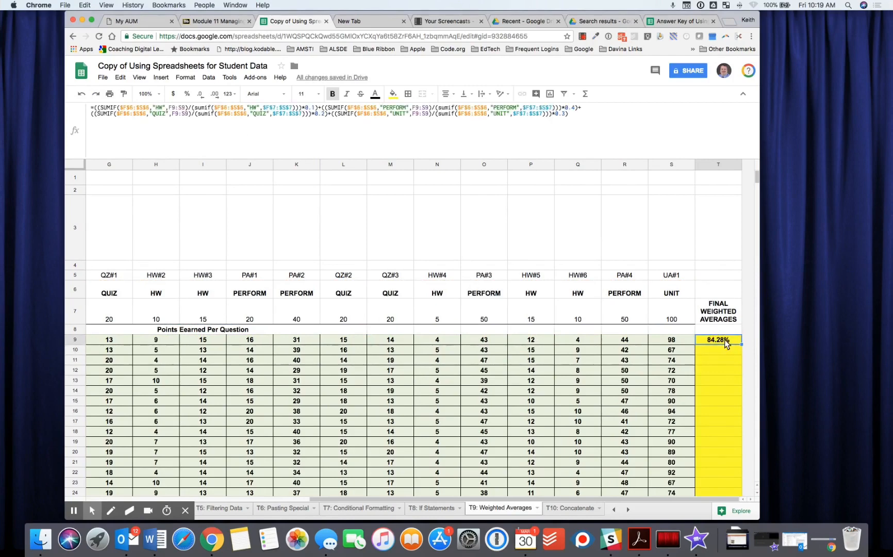
left_click(742, 348)
left_click_drag(738, 367, 738, 365)
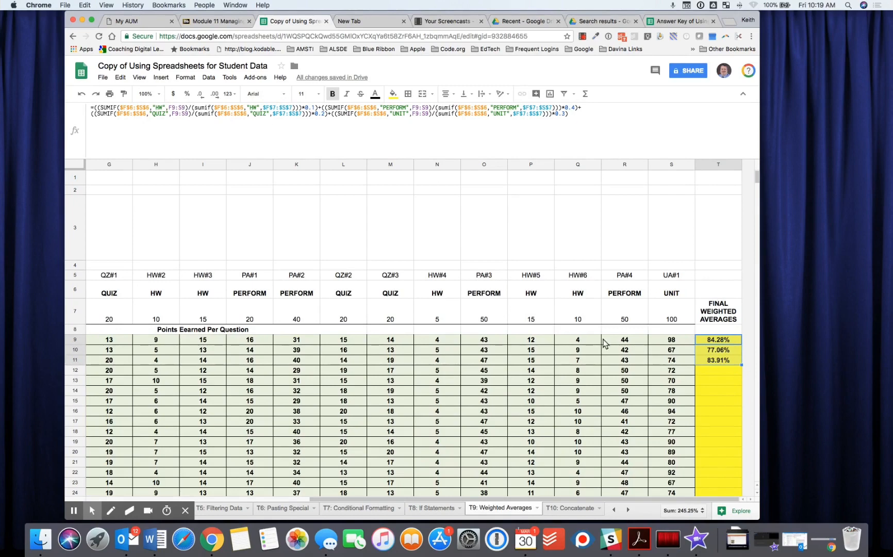
Step: Compare the row references and locked ranges in the T9, T10 and T11 formulas, and open the T8: If Statements sheet
left_click(708, 341)
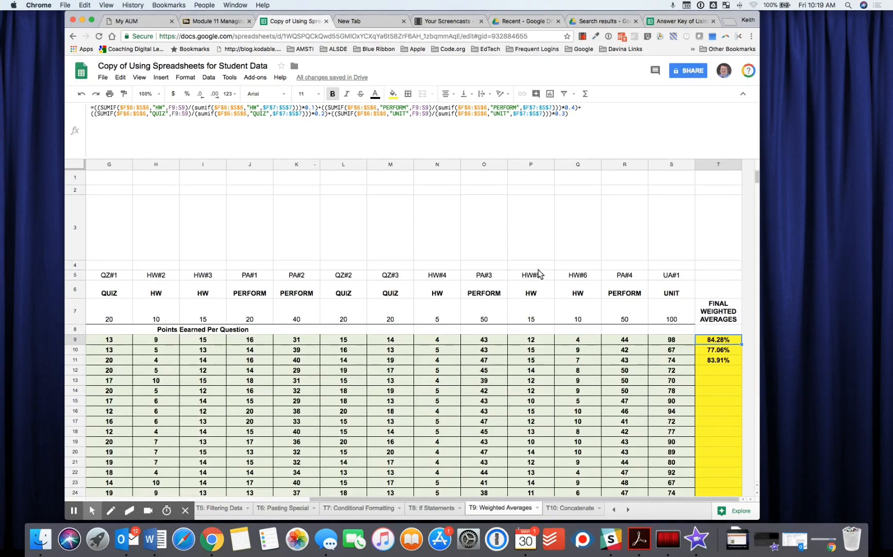
left_click(707, 352)
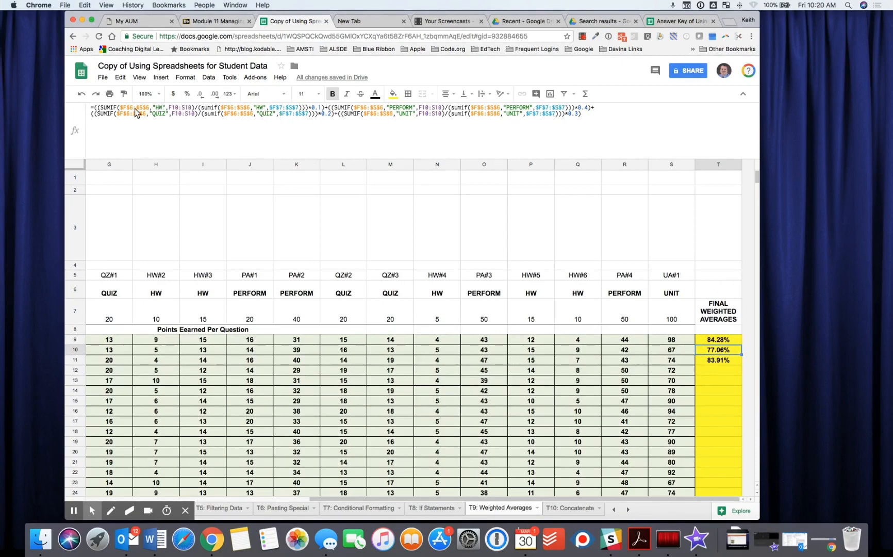
left_click(719, 362)
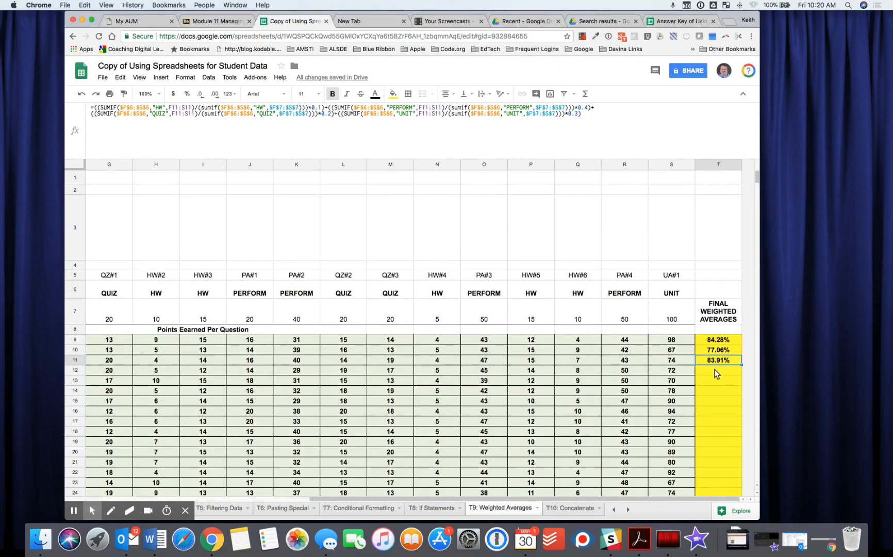
left_click(715, 370)
left_click(717, 361)
scroll(423, 265, "down", 5)
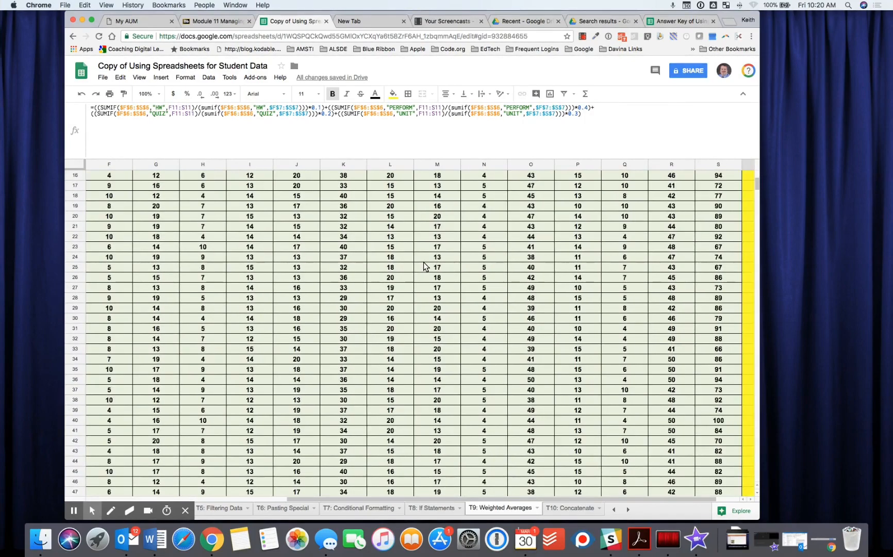
scroll(424, 266, "up", 5)
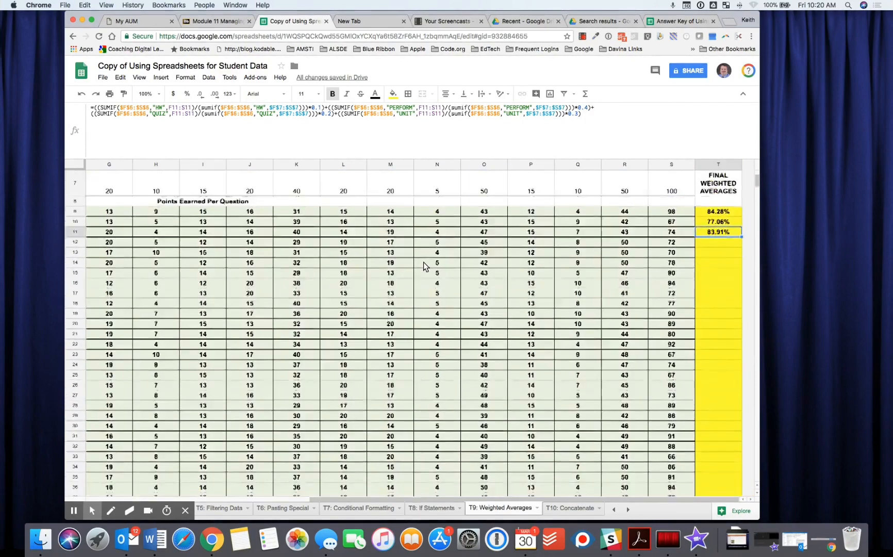
scroll(423, 265, "up", 1)
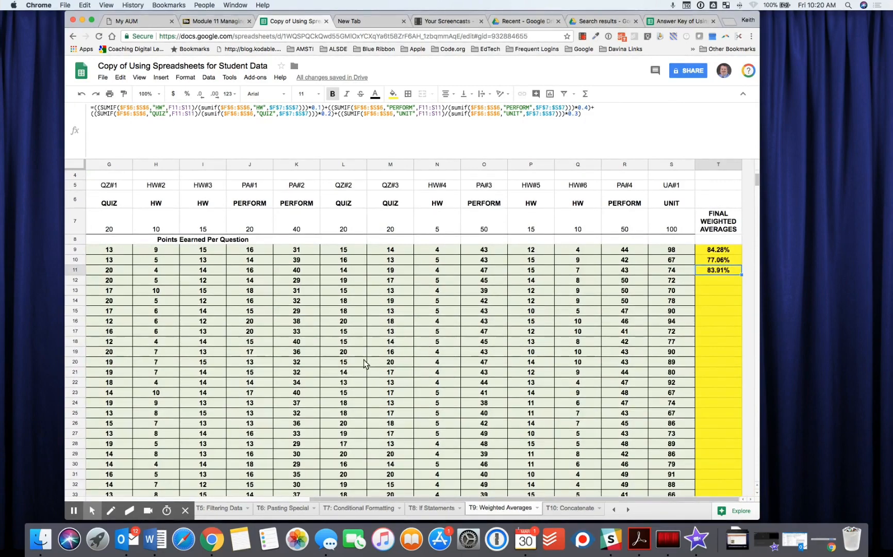
left_click(284, 135)
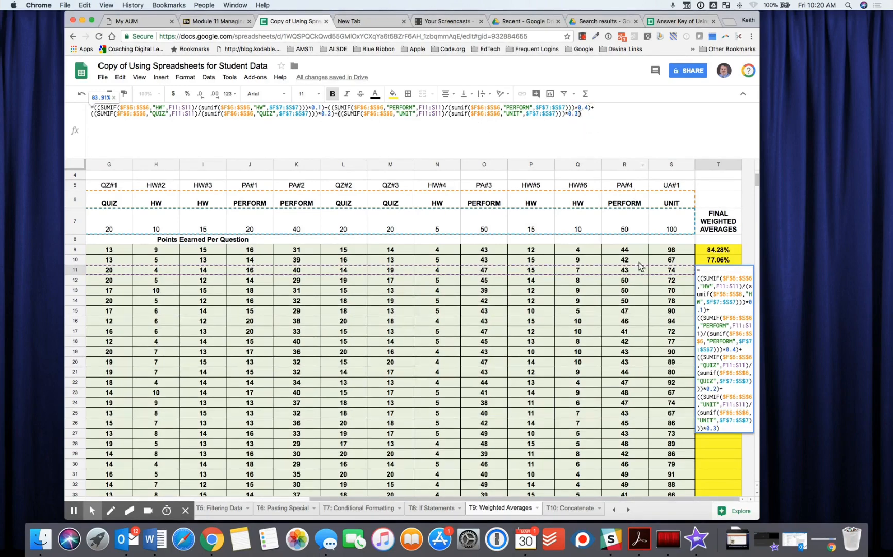
left_click(711, 252)
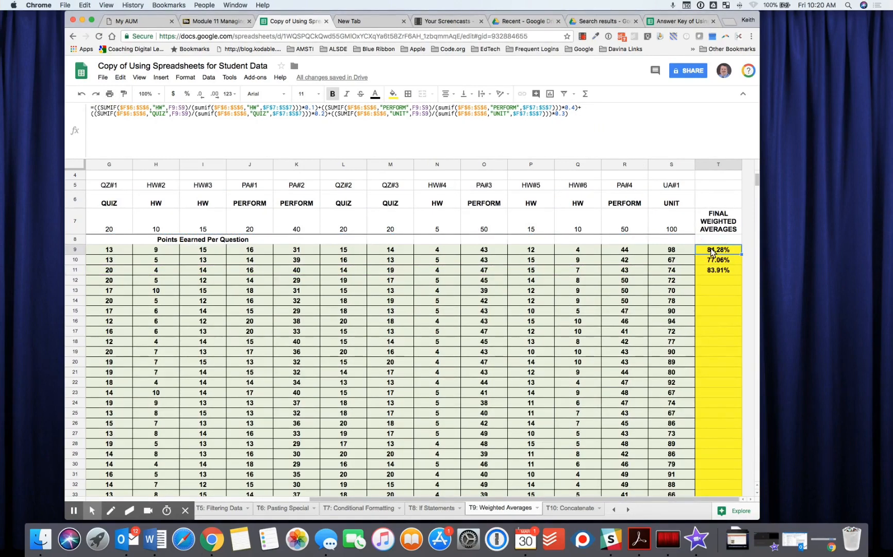
left_click(721, 262)
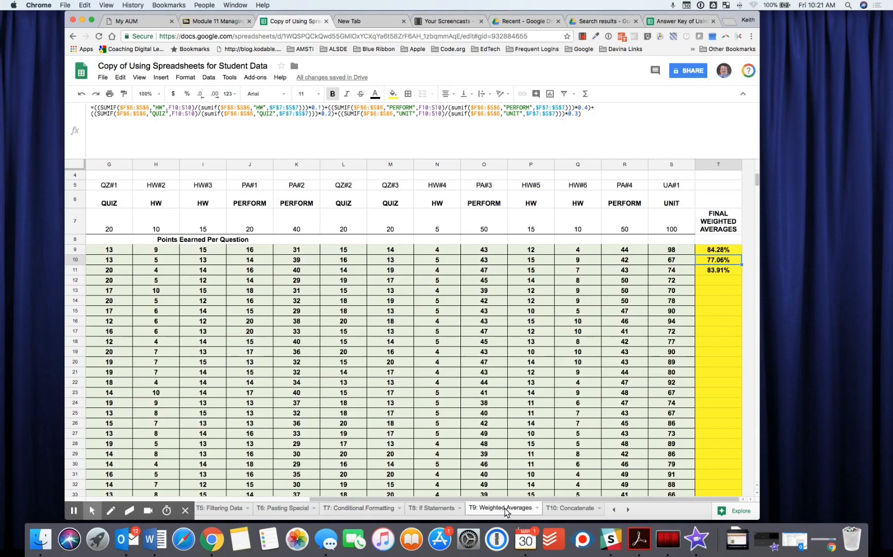
left_click(428, 509)
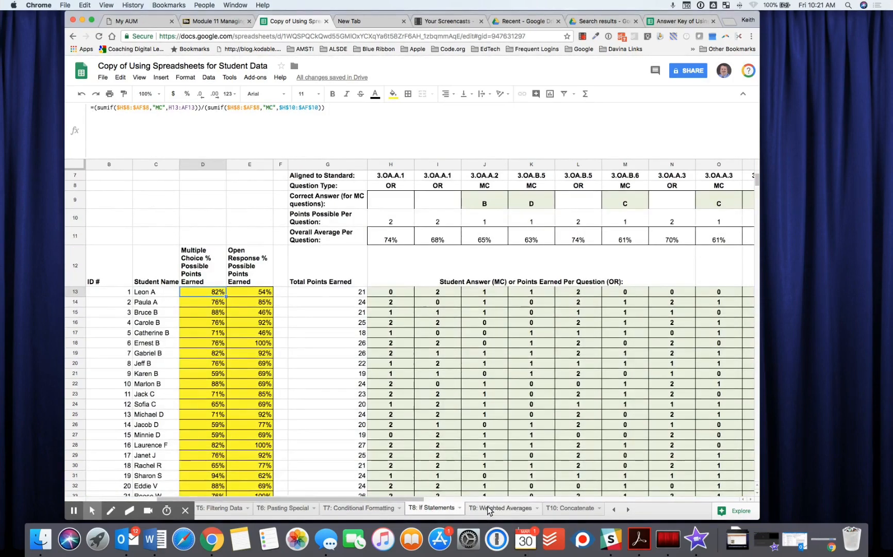